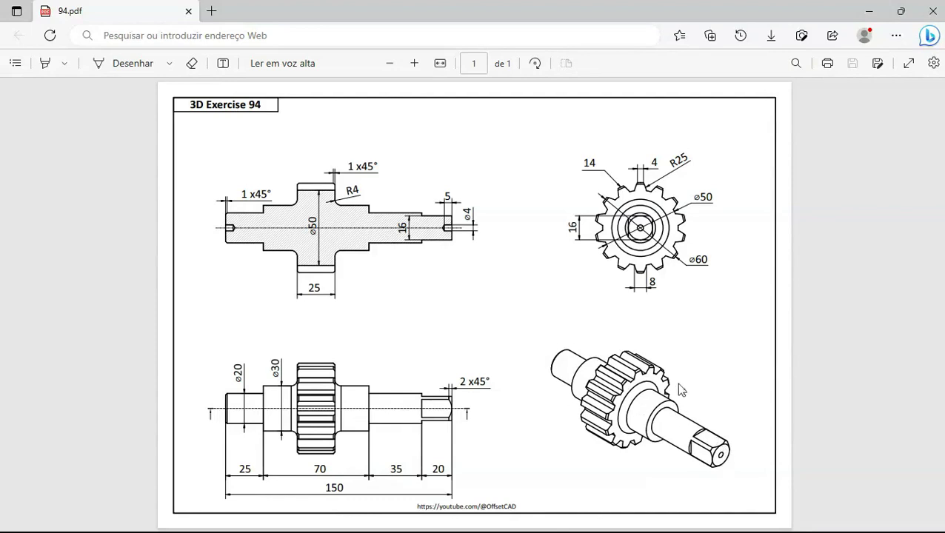
Step: In FreeCAD, create a new document and switch to the Part Design workbench
key("alt+Tab")
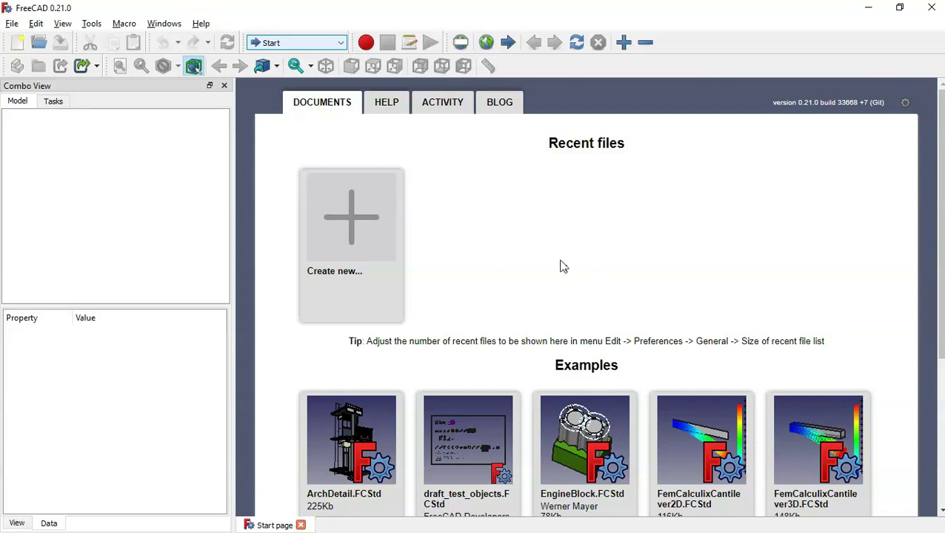
left_click(359, 229)
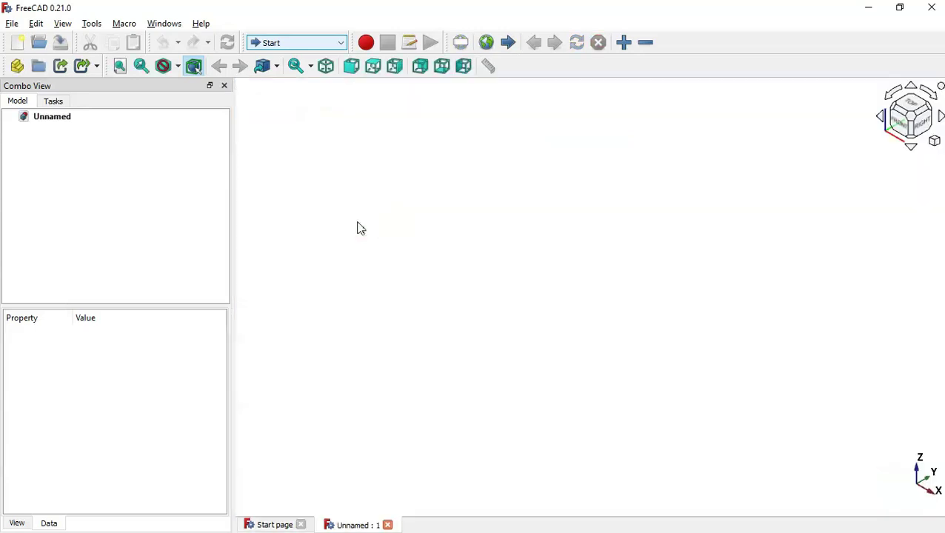
left_click(320, 41)
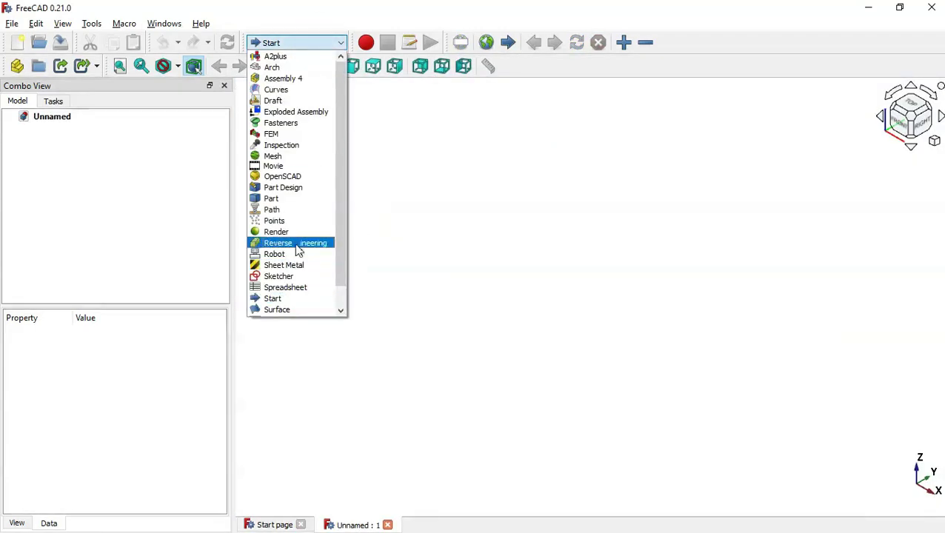
left_click(314, 189)
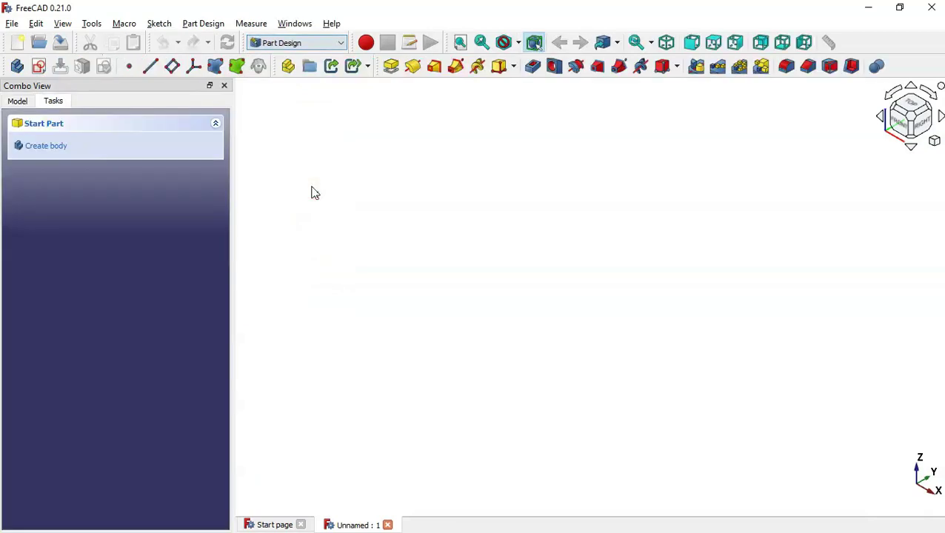
Step: Create a body and start a sketch on the XZ plane
left_click(48, 145)
left_click(50, 146)
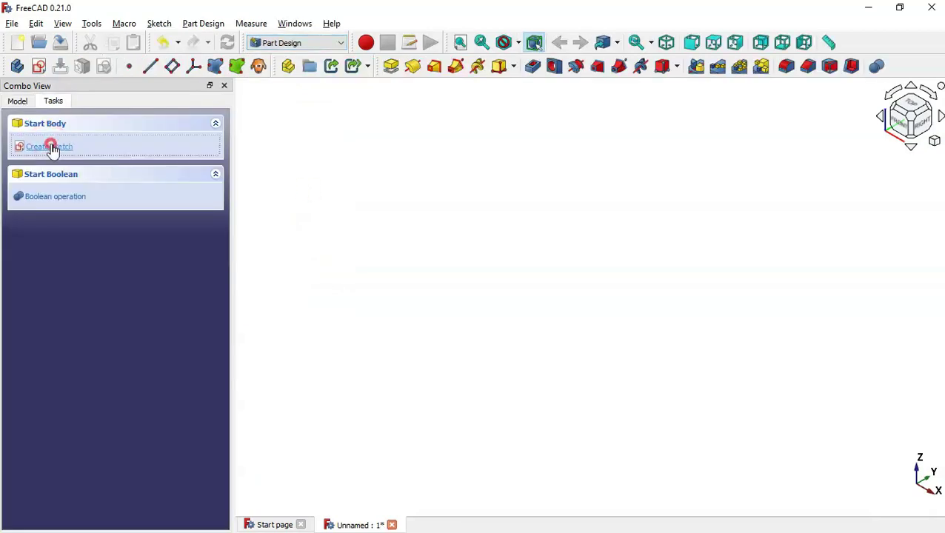
left_click(504, 135)
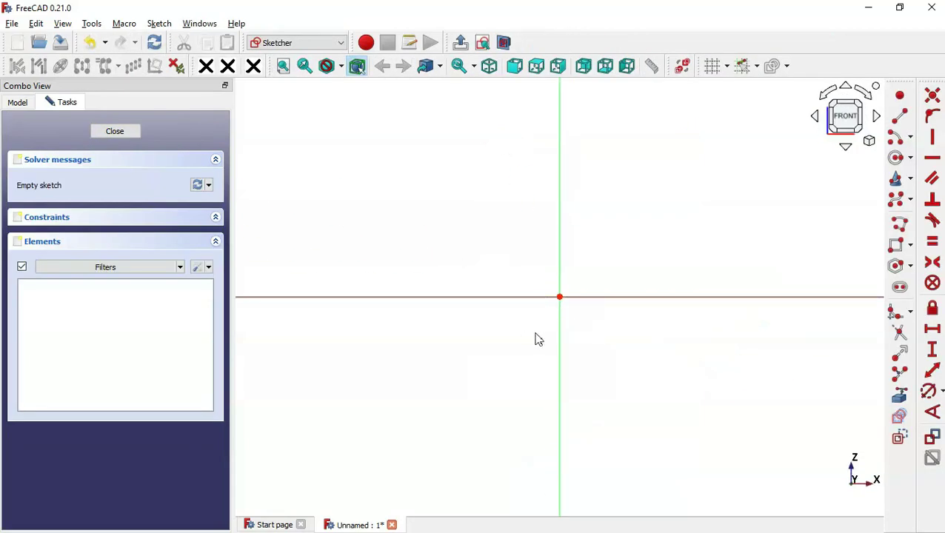
Step: Zoom out the sketch view and activate the Polyline tool, checking the reference drawing
scroll(468, 378, "down", 2)
scroll(584, 390, "down", 4)
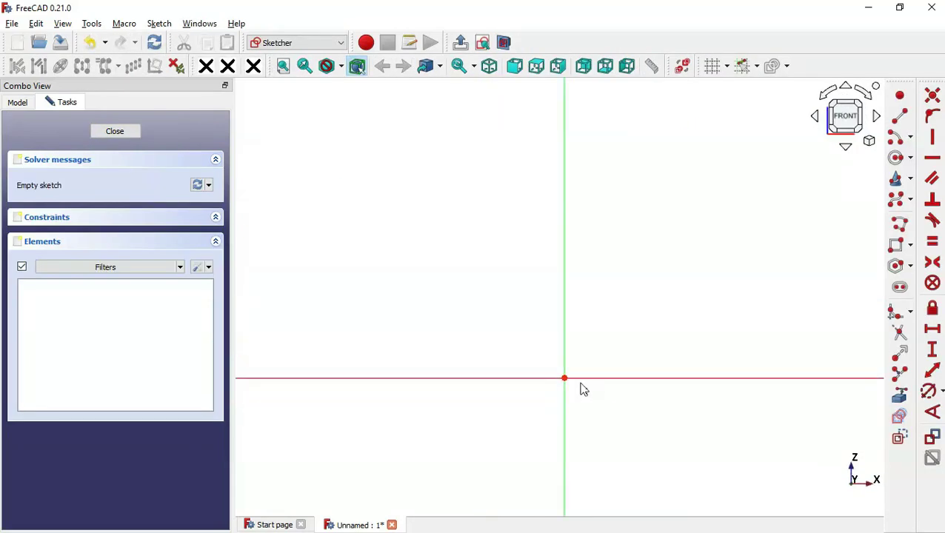
scroll(584, 391, "down", 3)
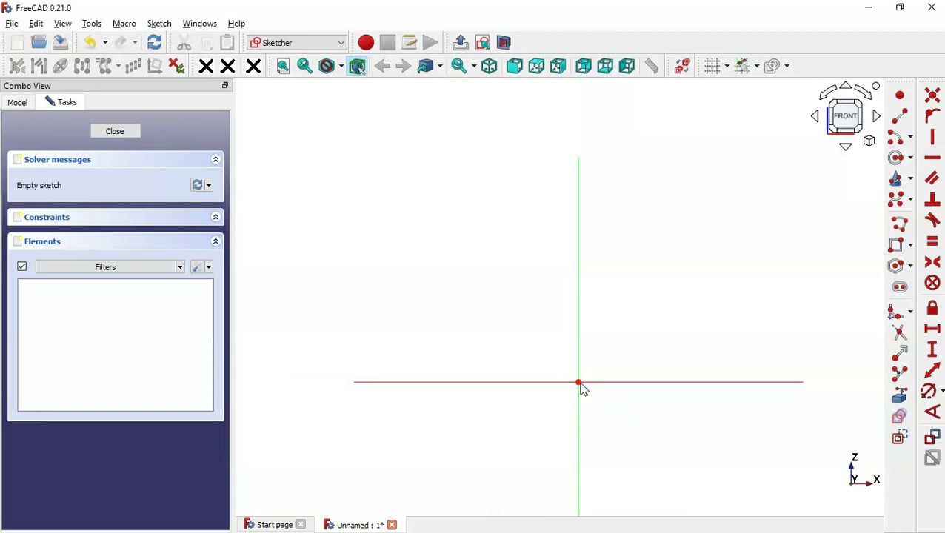
left_click(900, 223)
key("alt+Tab")
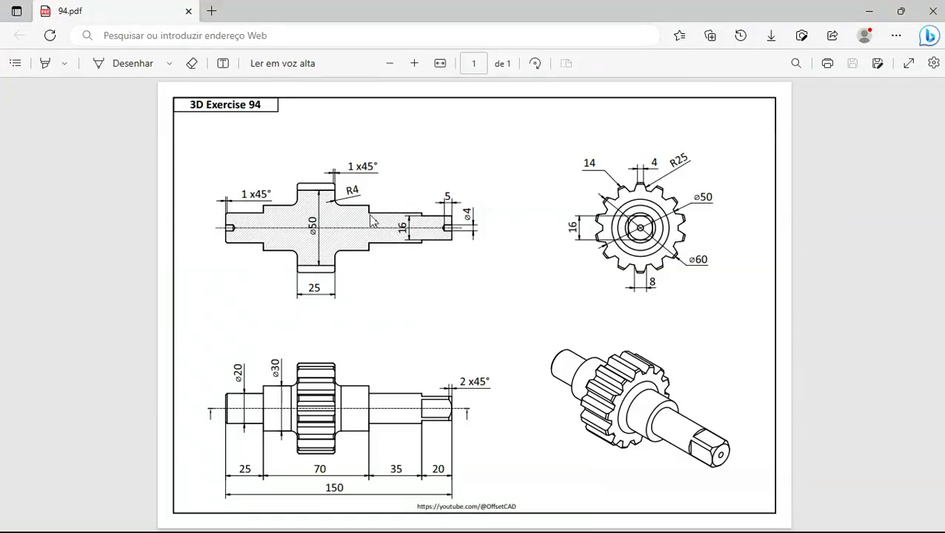
key("alt+Tab")
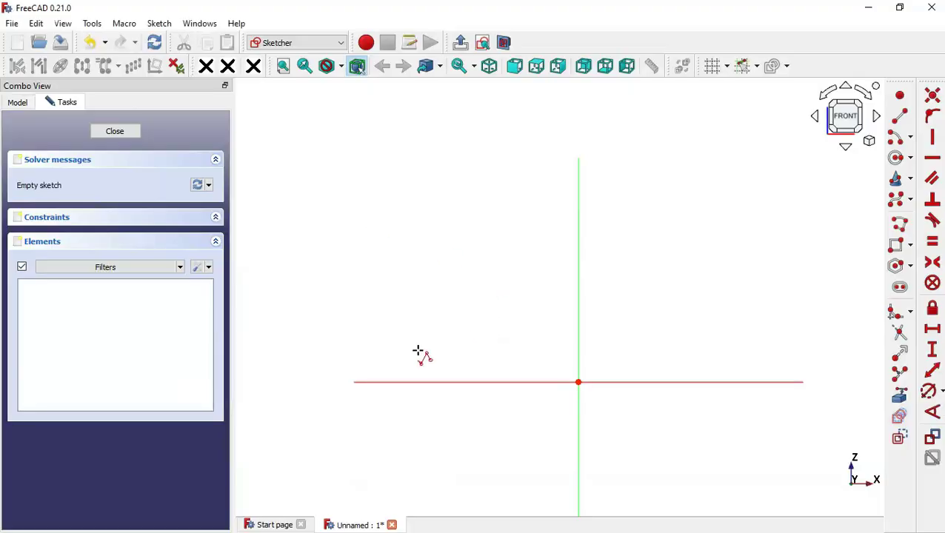
Step: Draw a closed 11-line stepped polyline rising from the horizontal axis, symmetric left to right
left_click(413, 382)
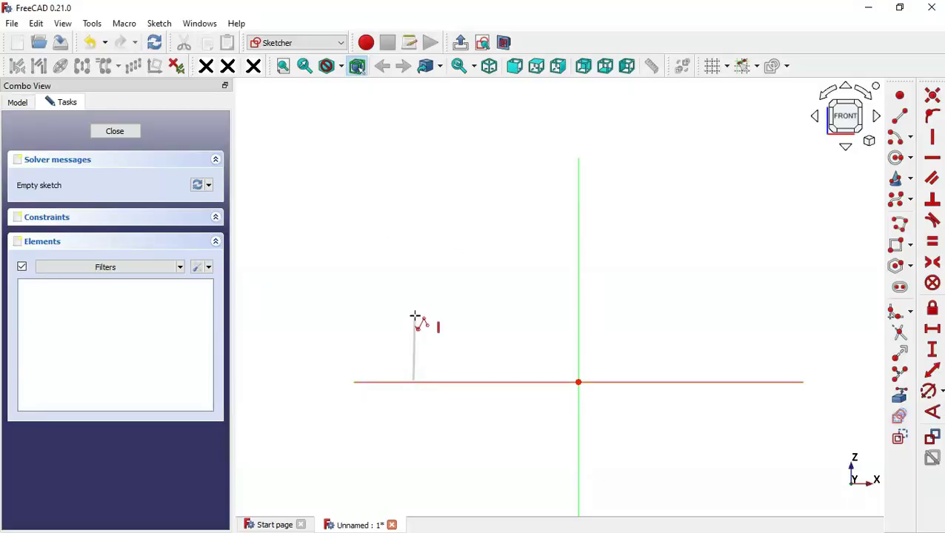
left_click(413, 316)
left_click(504, 315)
left_click(503, 288)
left_click(543, 287)
left_click(543, 258)
left_click(614, 259)
left_click(614, 289)
left_click(661, 289)
left_click(662, 319)
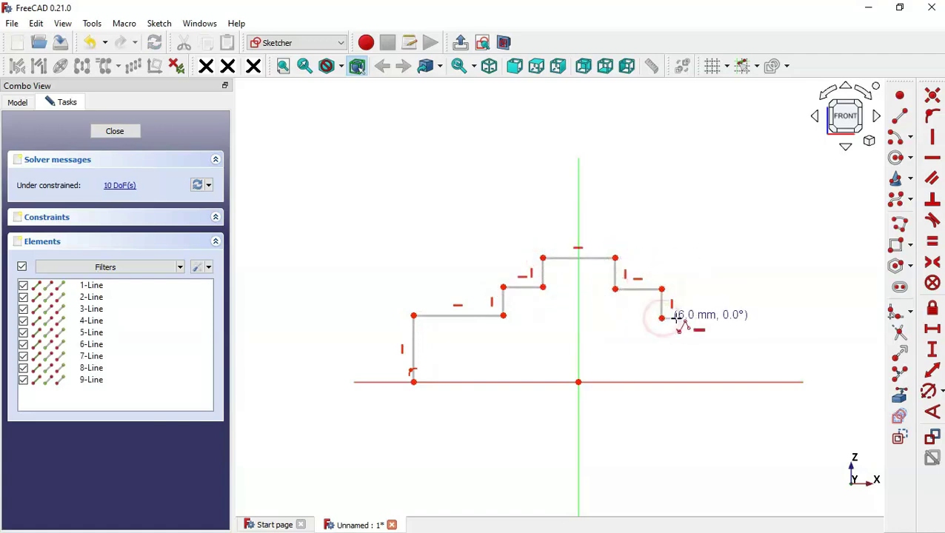
left_click(738, 318)
left_click(739, 383)
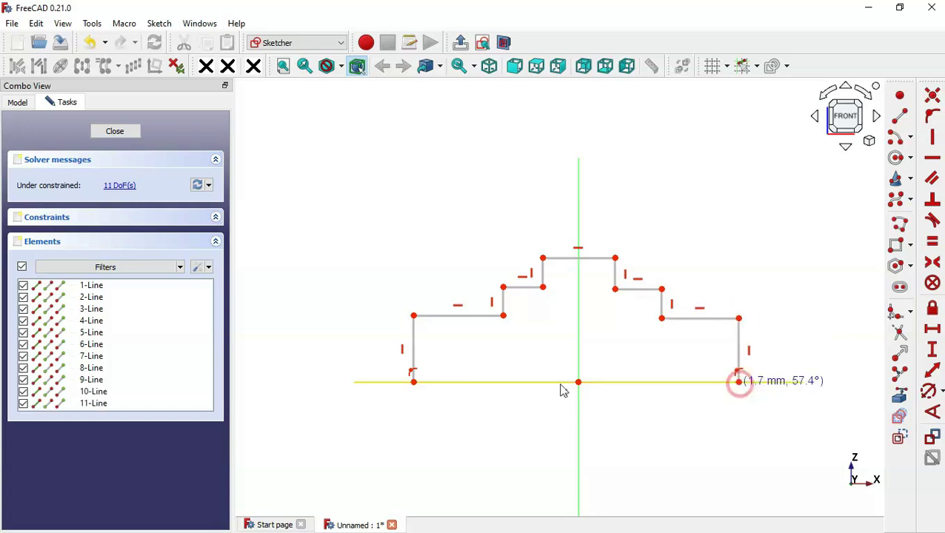
left_click(414, 382)
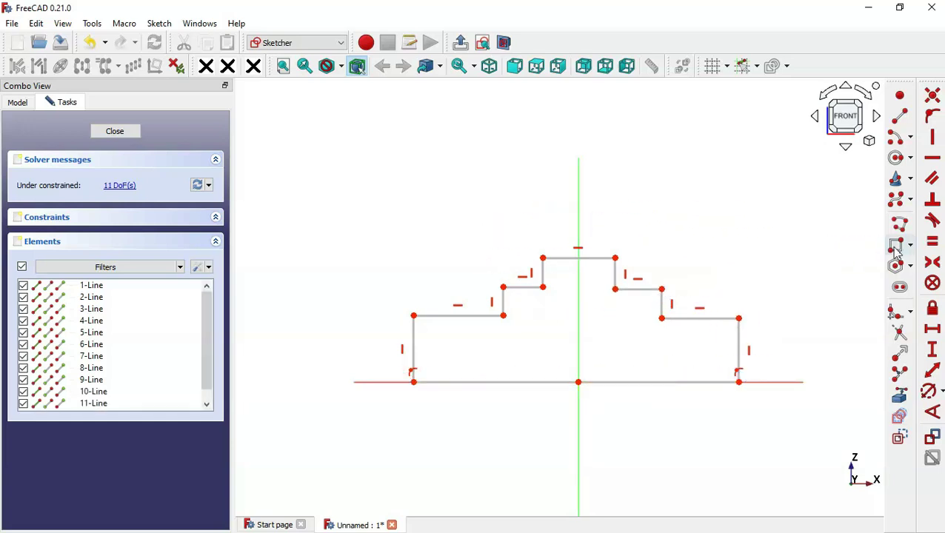
Step: Make the mirrored upper risers equal, then the mirrored lower risers equal
left_click(932, 247)
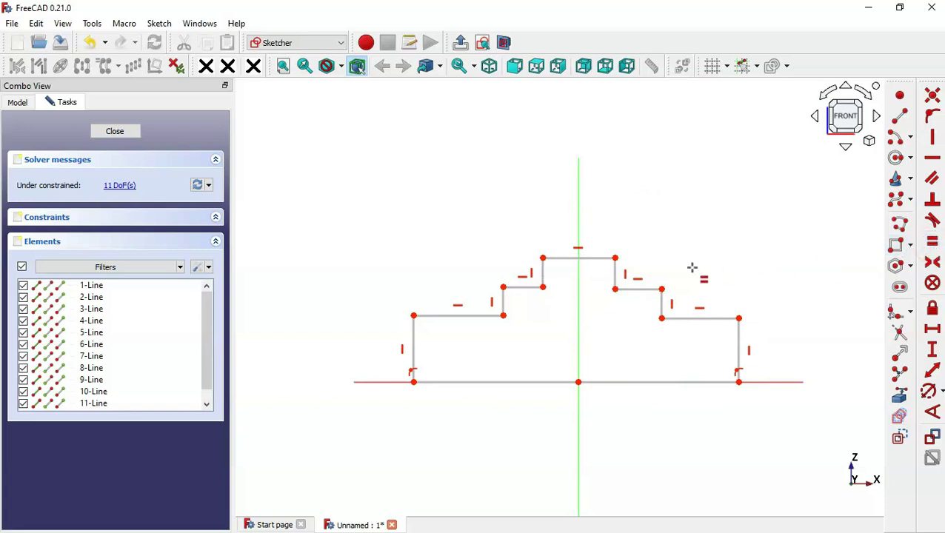
left_click(614, 276)
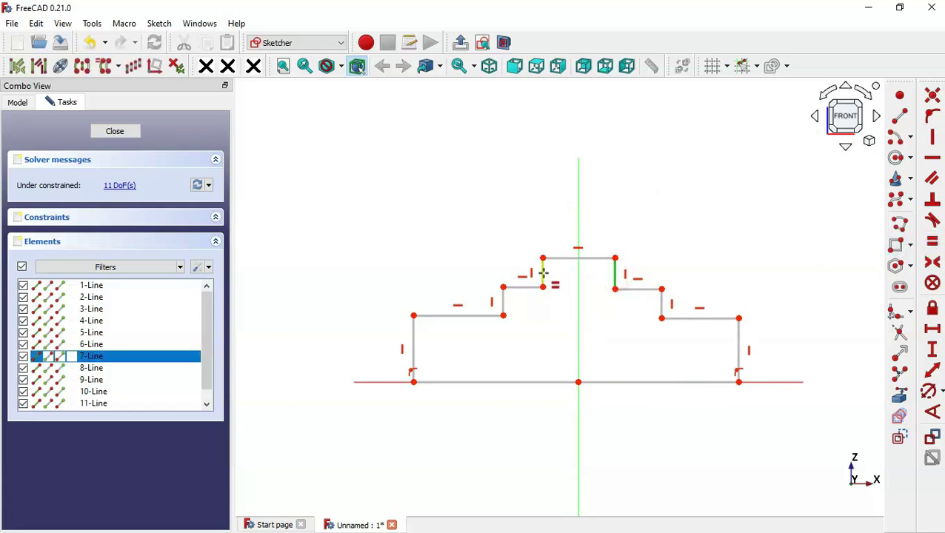
left_click(544, 274)
key("alt+Tab")
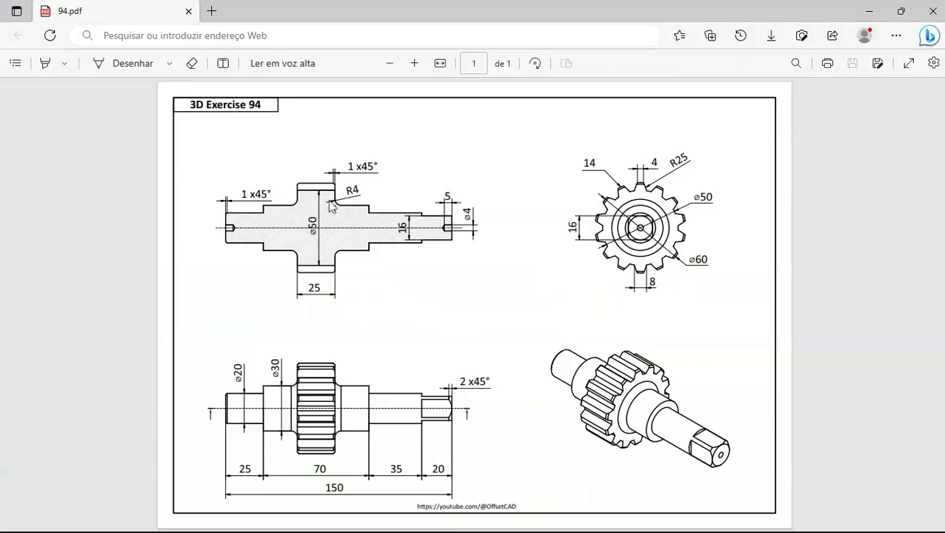
key("alt+Tab")
left_click(501, 295)
left_click(661, 305)
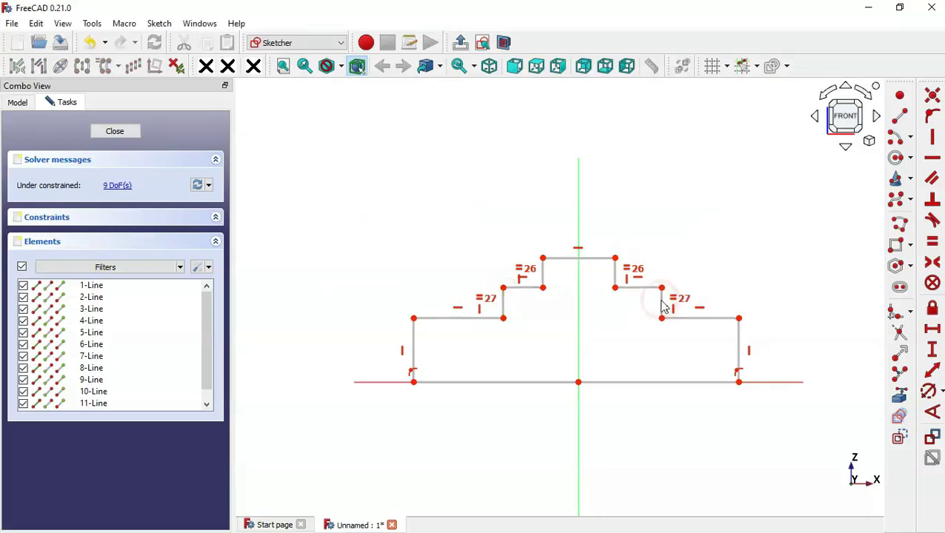
Step: Make the left and right short step lines equal, then recheck the reference drawing
key("alt+Tab")
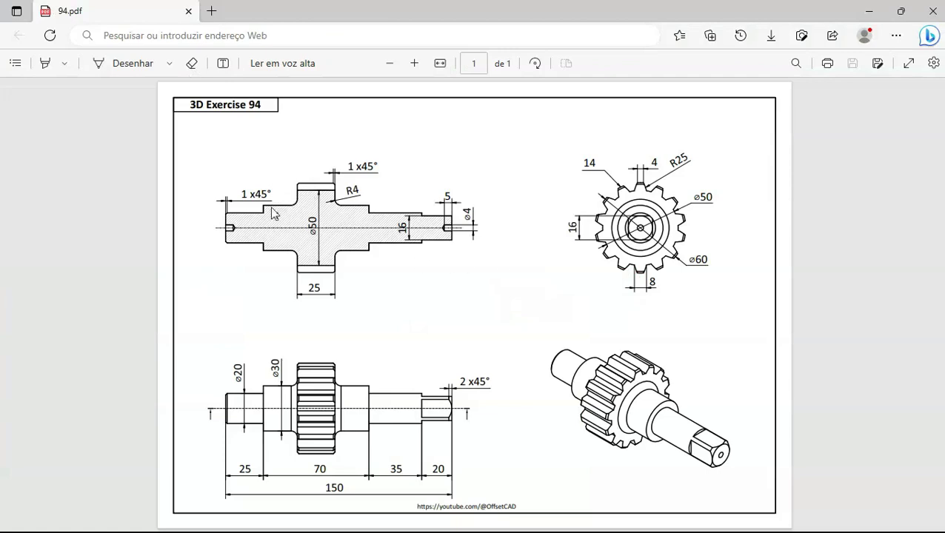
key("alt+Tab")
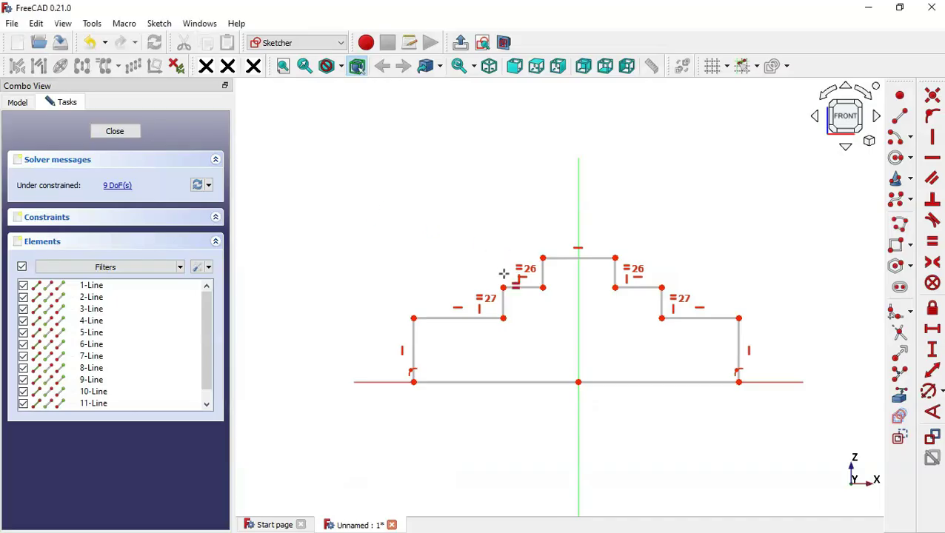
left_click(528, 287)
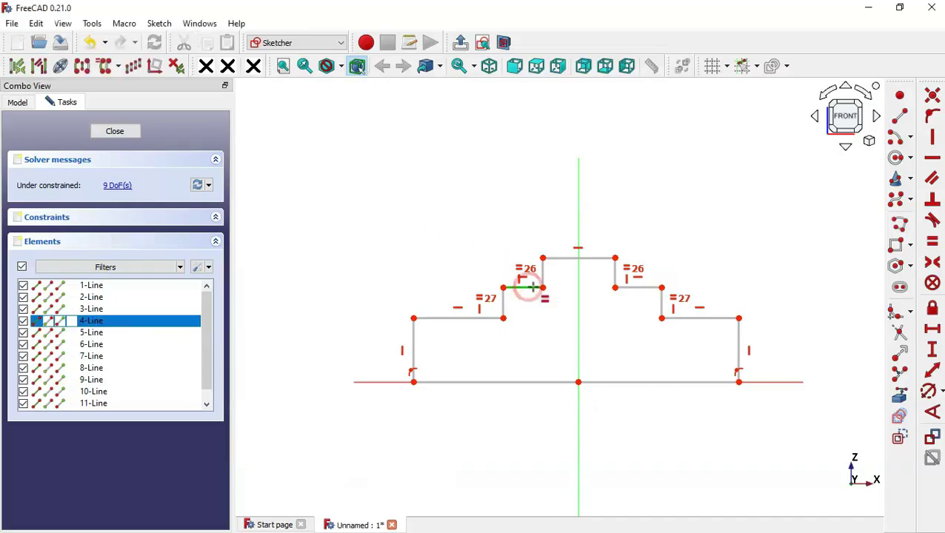
left_click(631, 288)
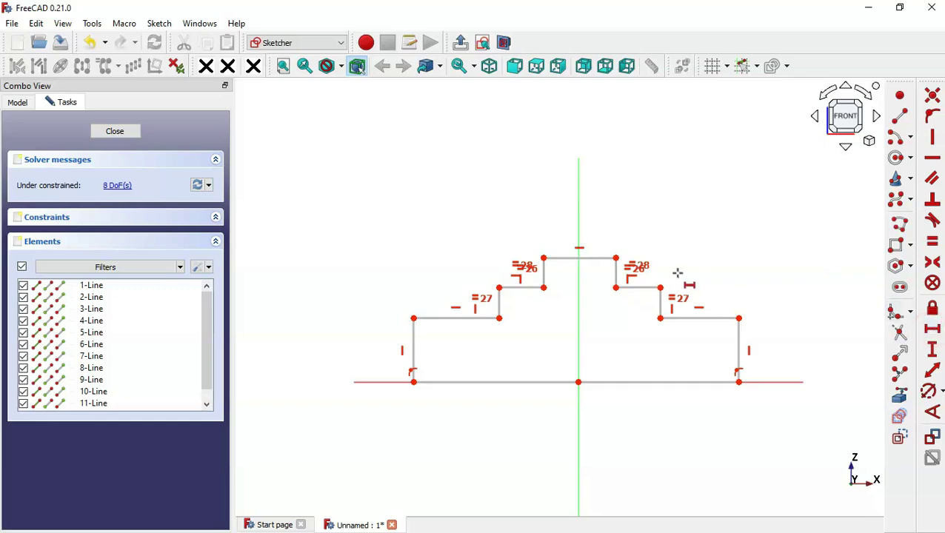
key("alt+Tab")
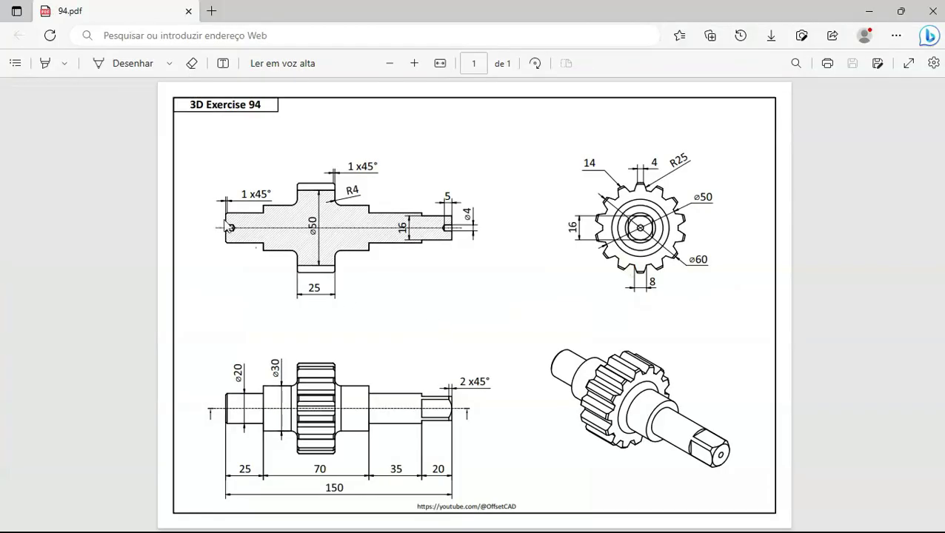
scroll(268, 321, "up", 2, "ctrl")
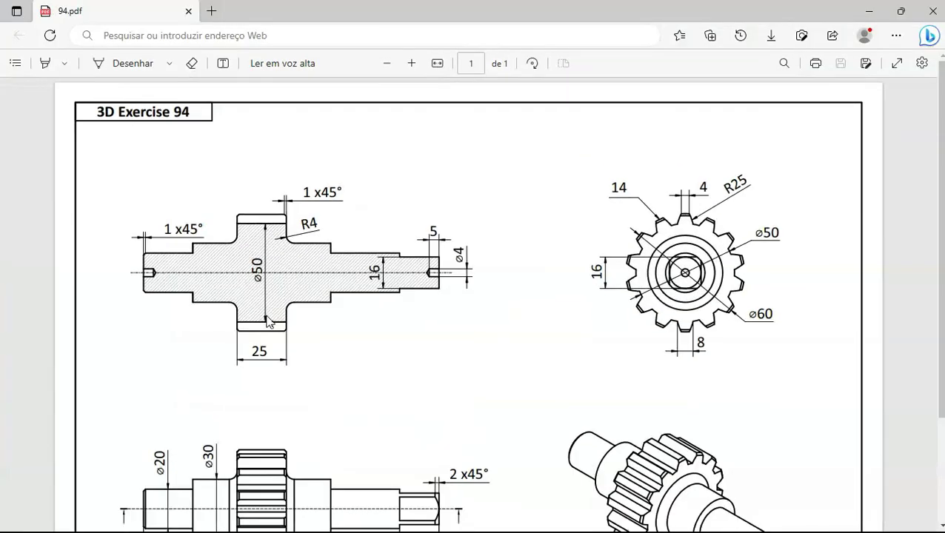
scroll(270, 334, "down", 2)
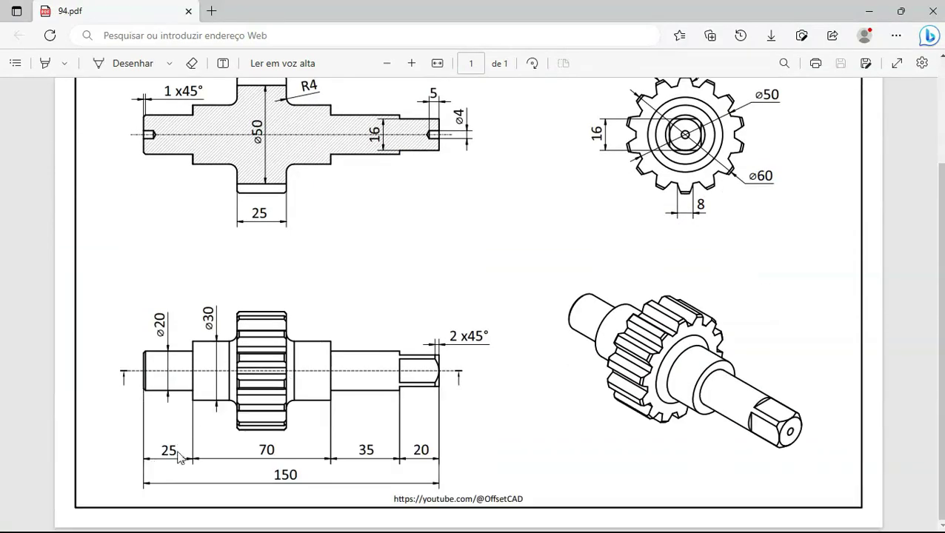
key("alt+Tab")
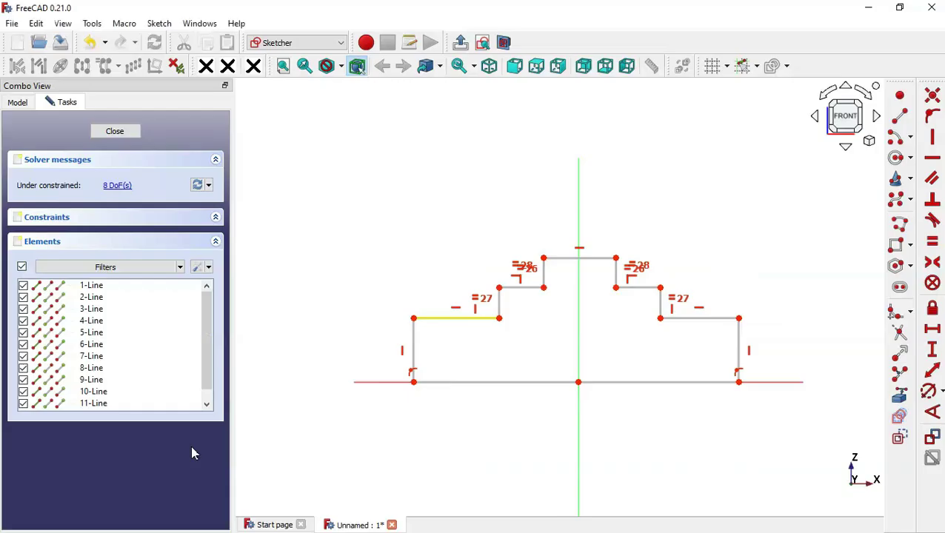
Step: Constrain the left outer step line to 25 mm
left_click(441, 320)
type("25")
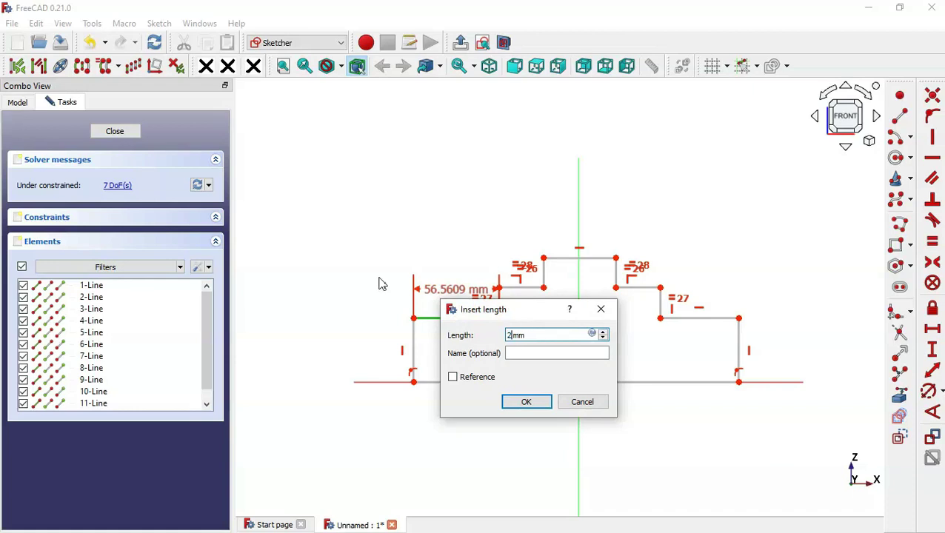
key("Return")
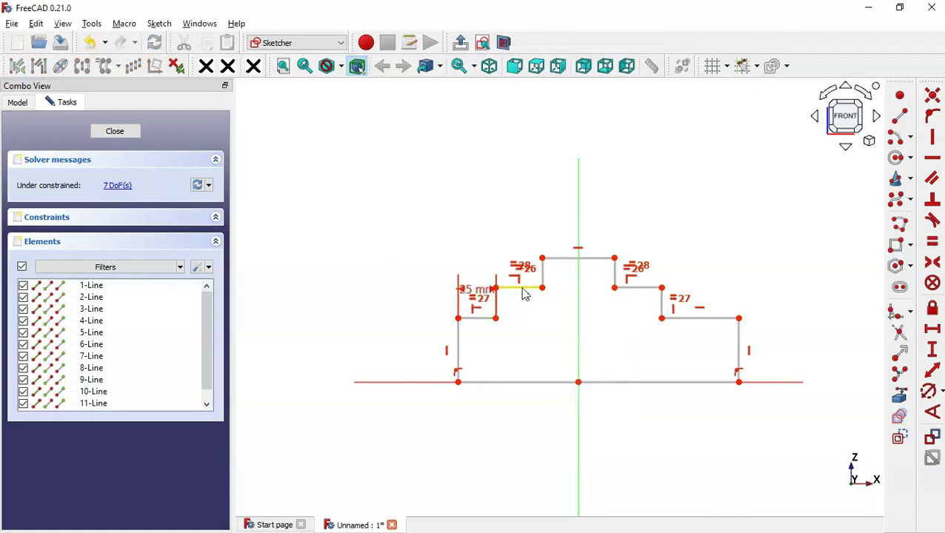
key("alt+Tab")
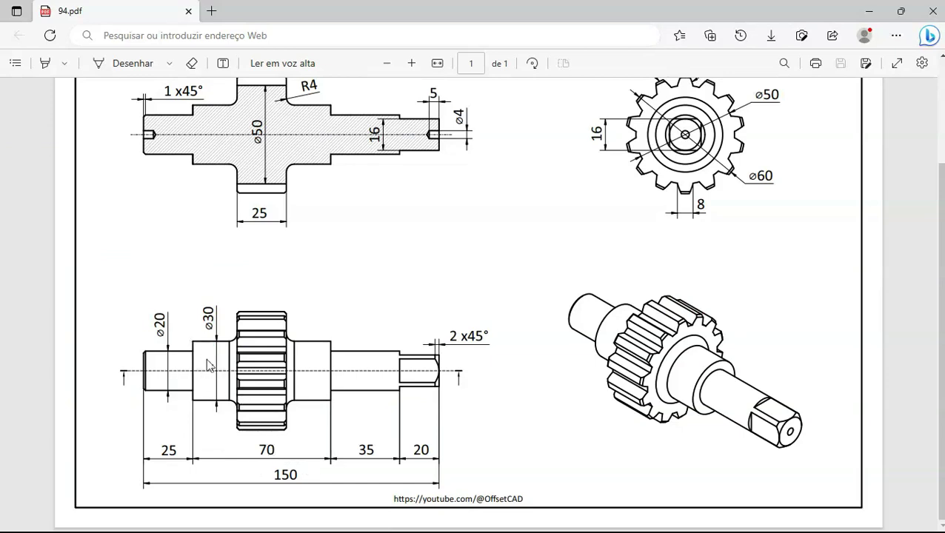
key("alt+Tab")
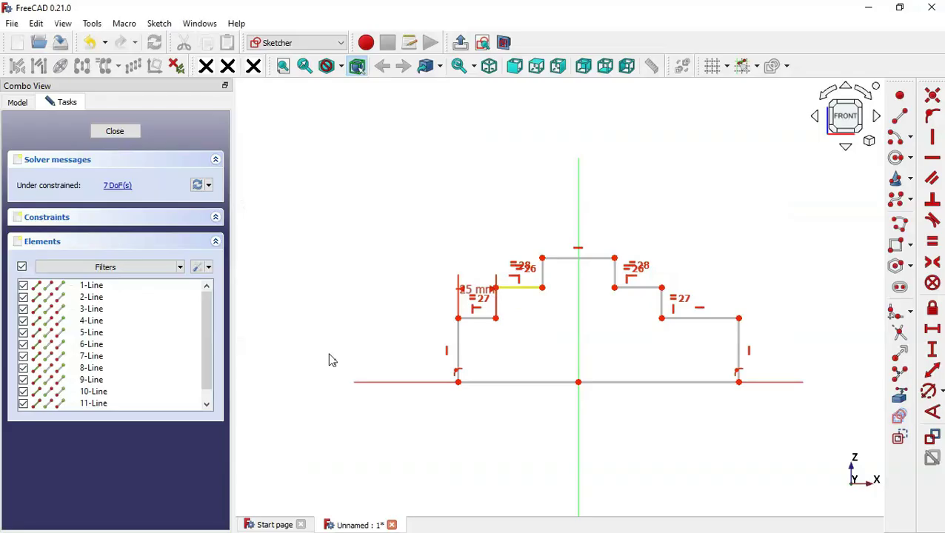
Step: Add a 70 mm horizontal distance for the gear section width
left_click(497, 317)
left_click(496, 299)
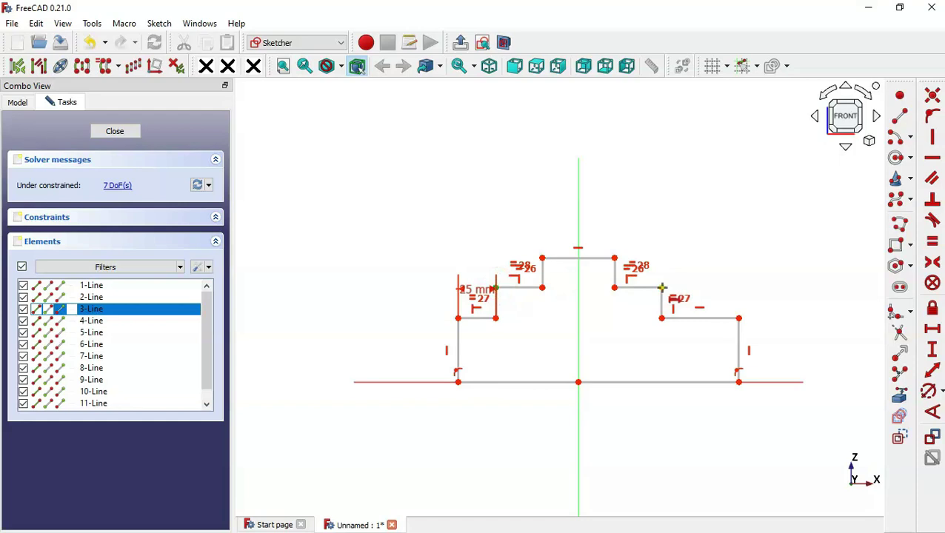
left_click(662, 288)
type("70")
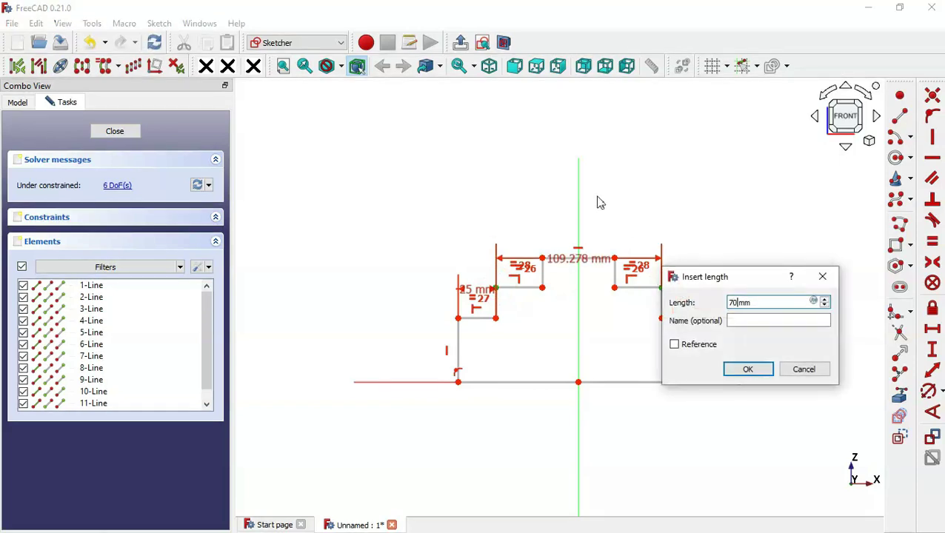
key("Return")
Step: Dimension the top line to 25 mm
scroll(601, 236, "up", 3)
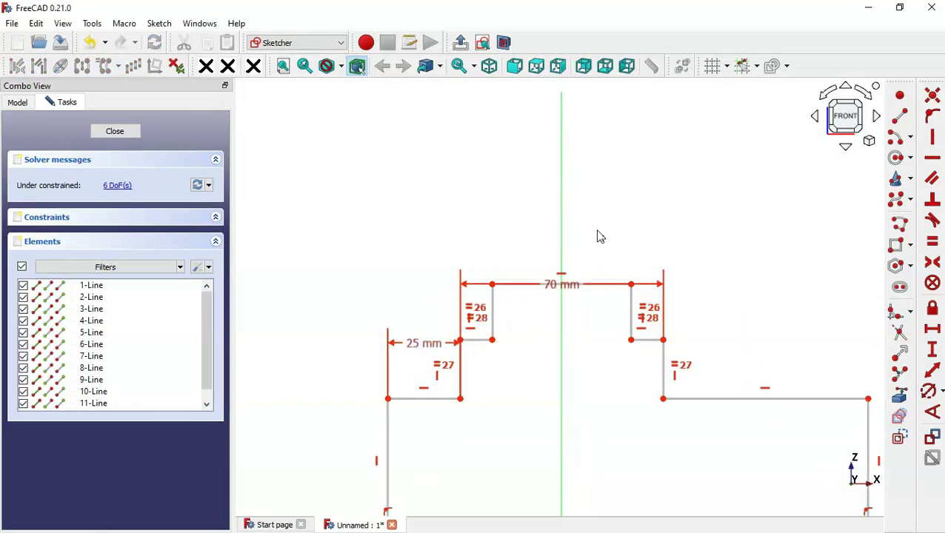
left_click(570, 284)
key("alt+Tab")
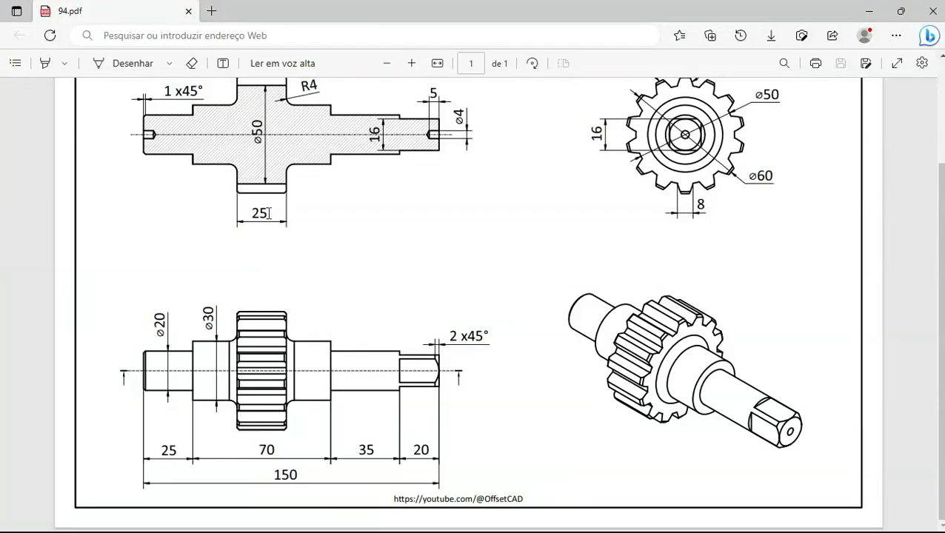
key("alt+Tab")
type("25")
key("Return")
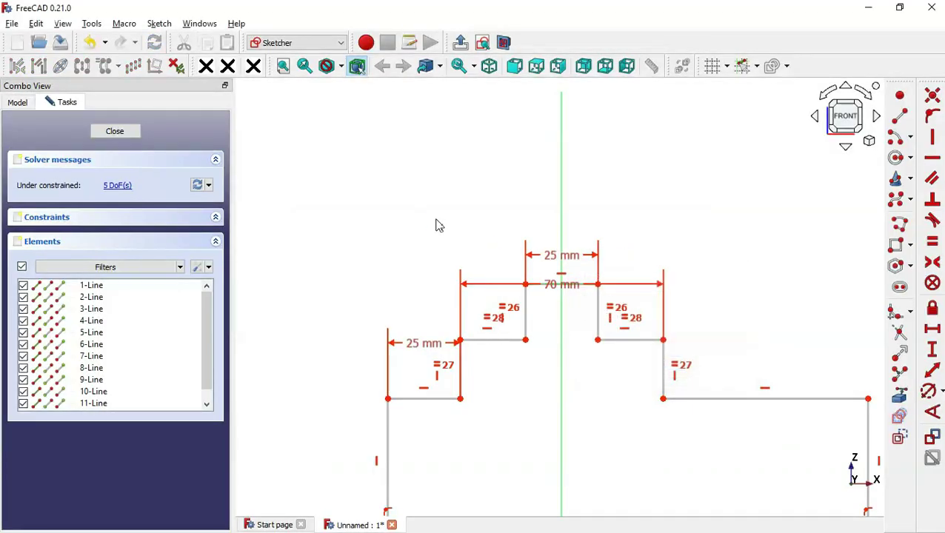
scroll(455, 204, "down", 2)
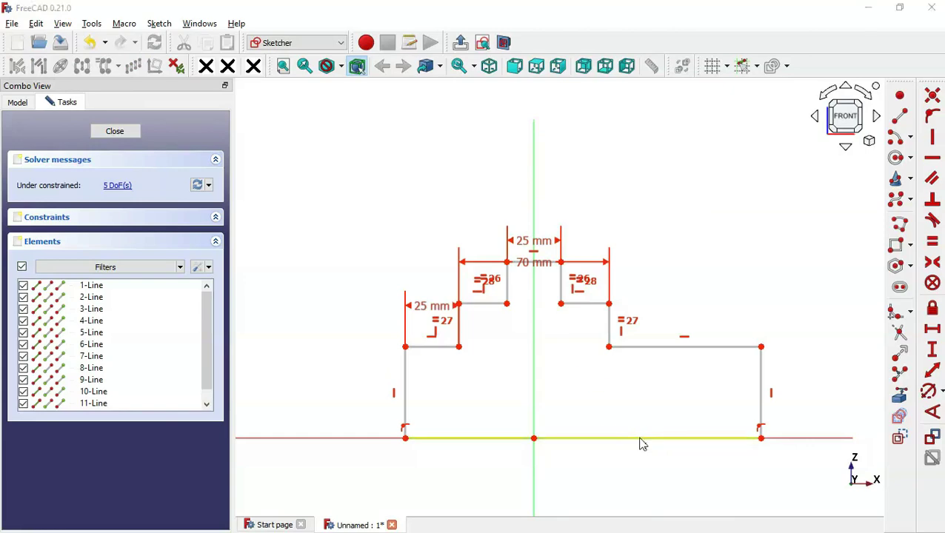
Step: Set the bottom line's overall length to 150 mm
key("alt+Tab")
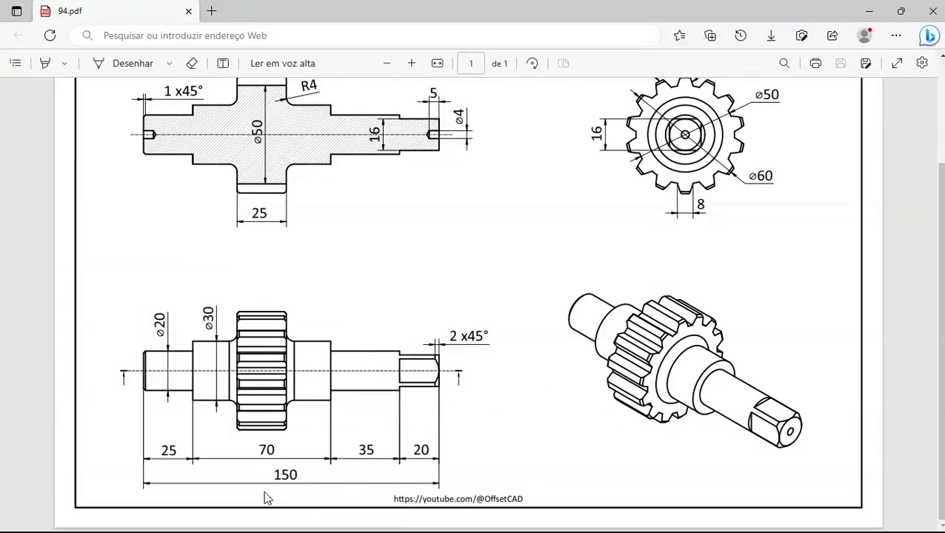
key("alt+Tab")
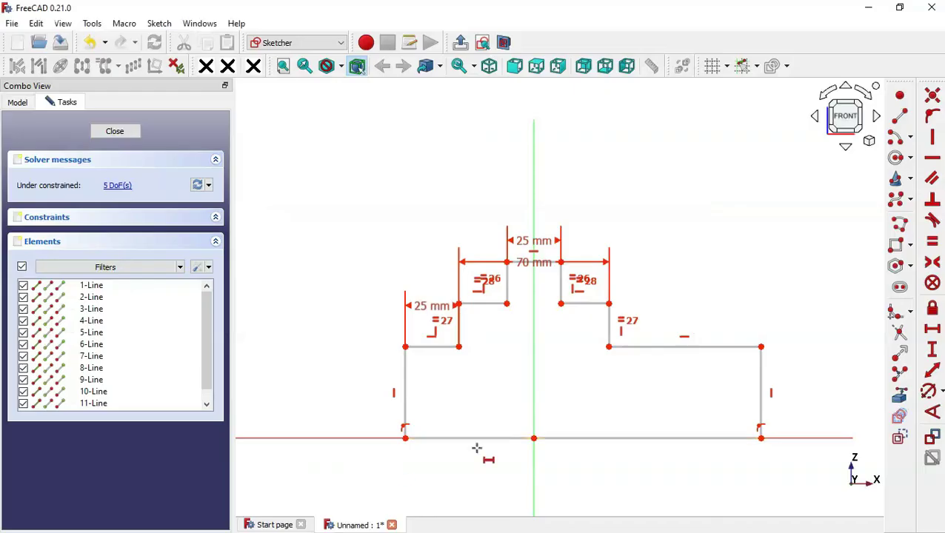
left_click(696, 438)
type("l")
type("150")
key("Return")
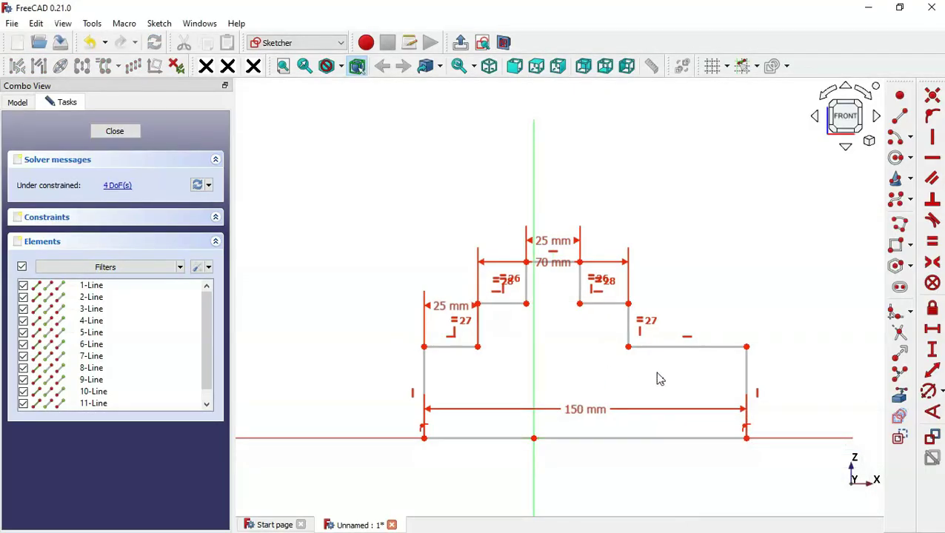
Step: Make the base line's endpoints symmetric about the vertical axis
key("l")
left_click(931, 264)
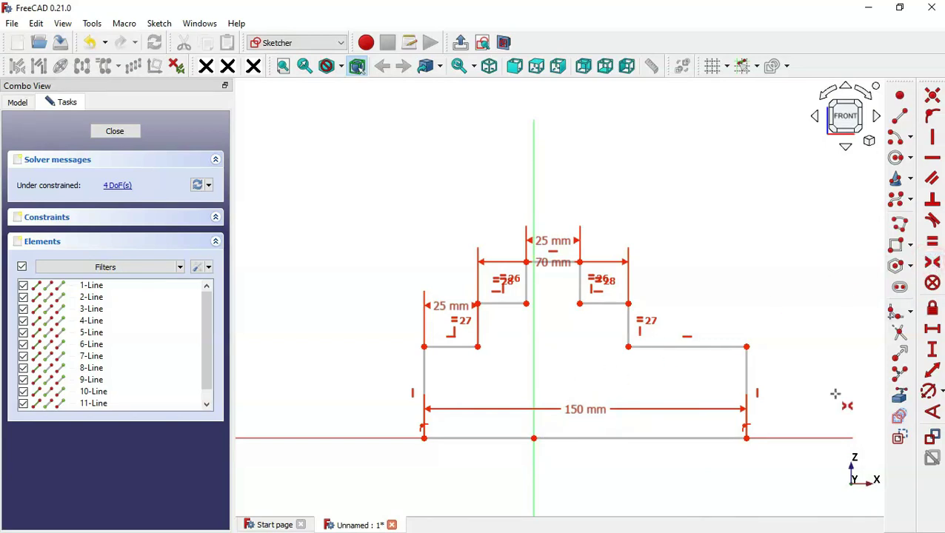
left_click(747, 439)
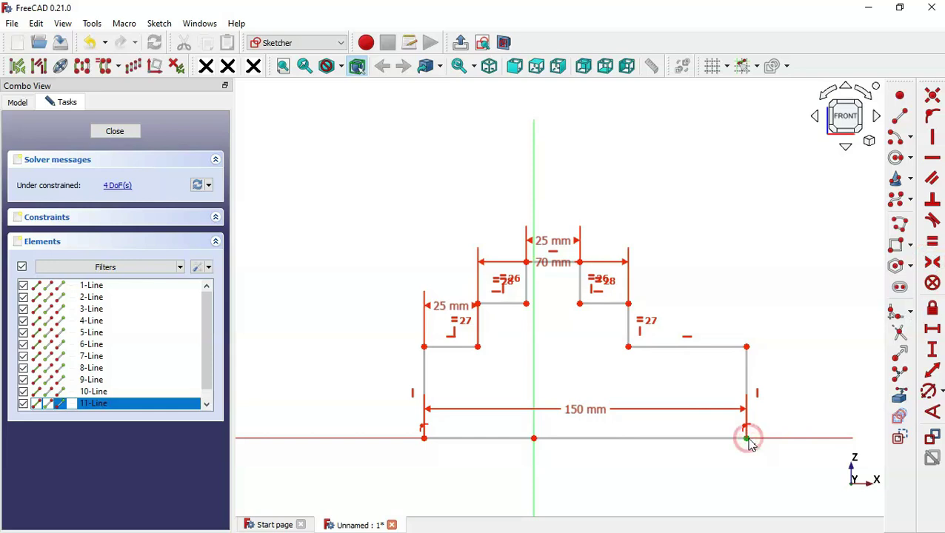
left_click(424, 438)
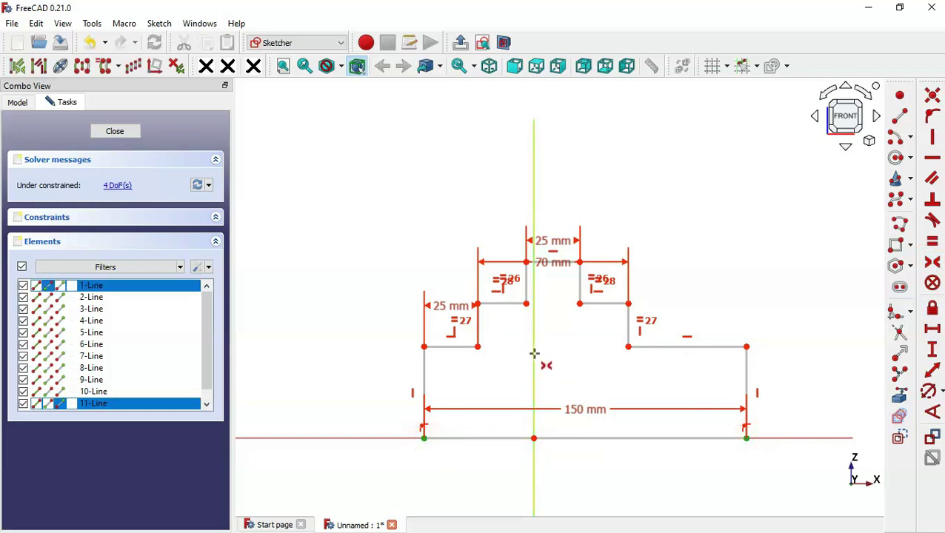
left_click(534, 354)
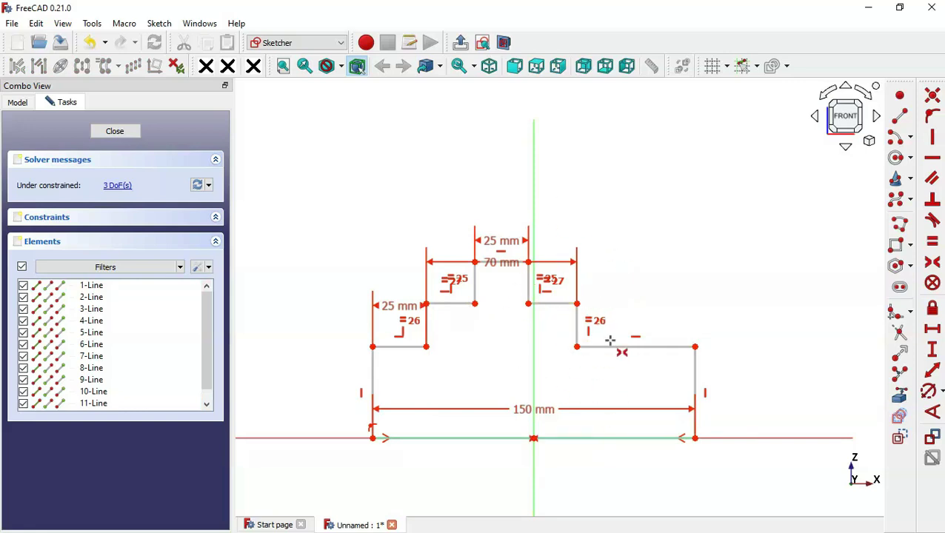
Step: Give the left end a 10 mm vertical height
left_click(933, 351)
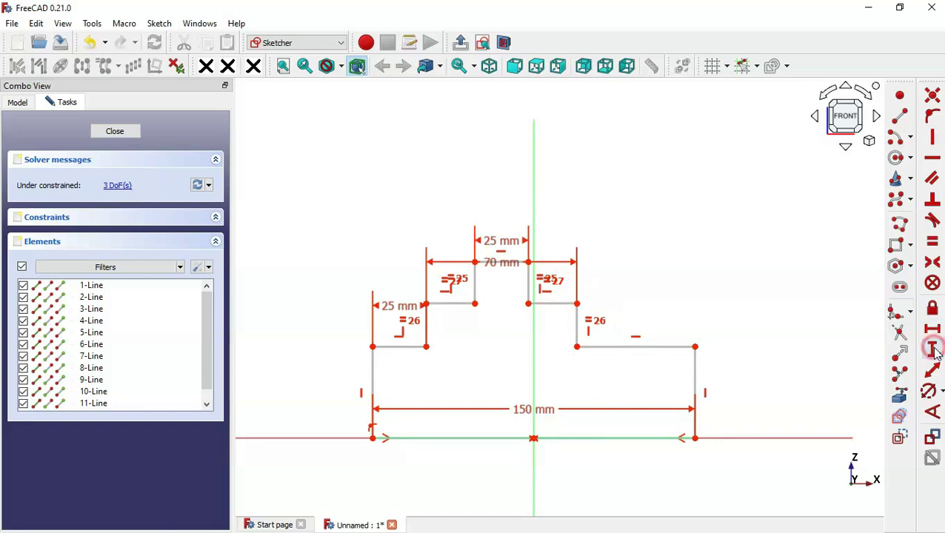
left_click(373, 385)
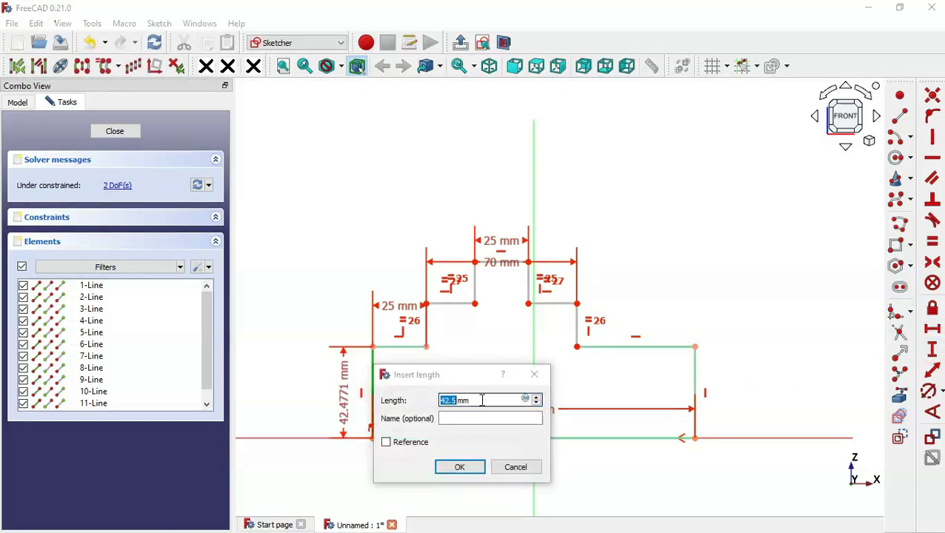
key("alt+Tab")
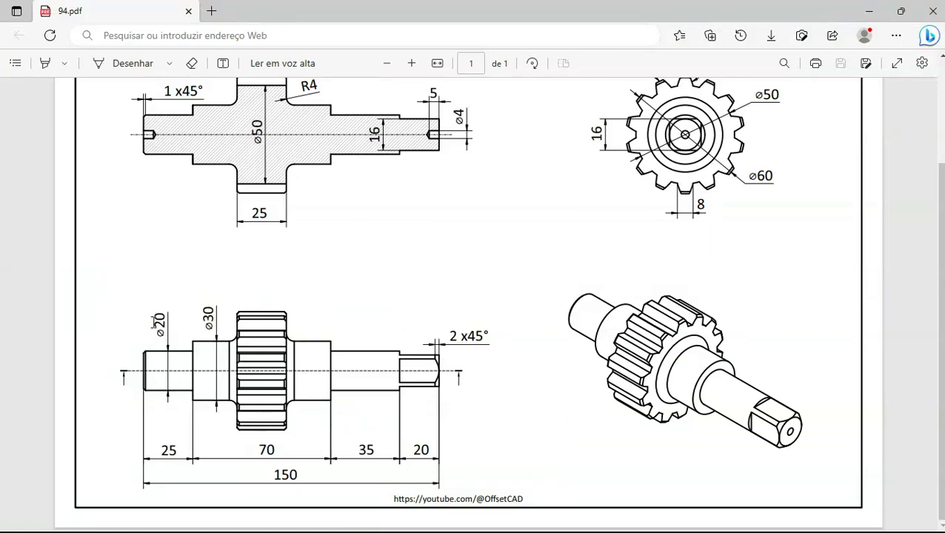
key("alt+Tab")
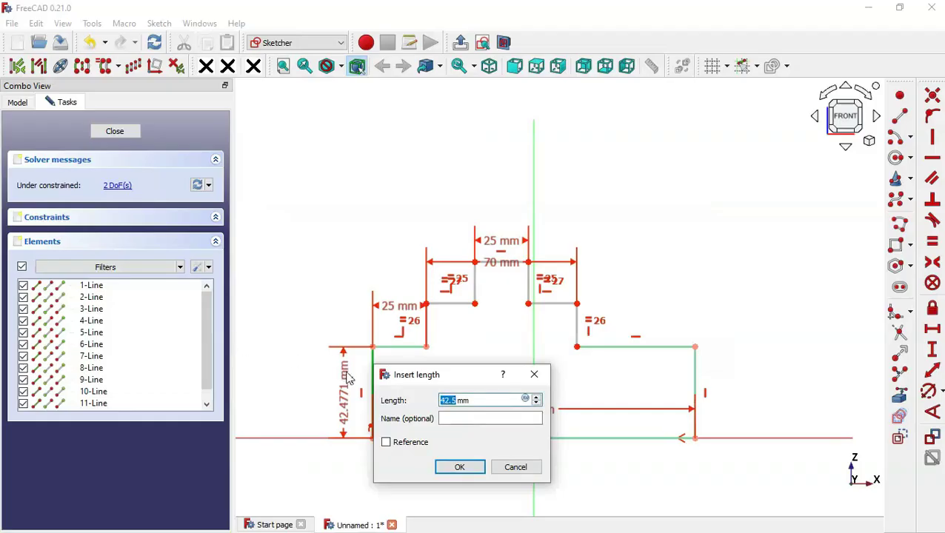
type("10")
key("Return")
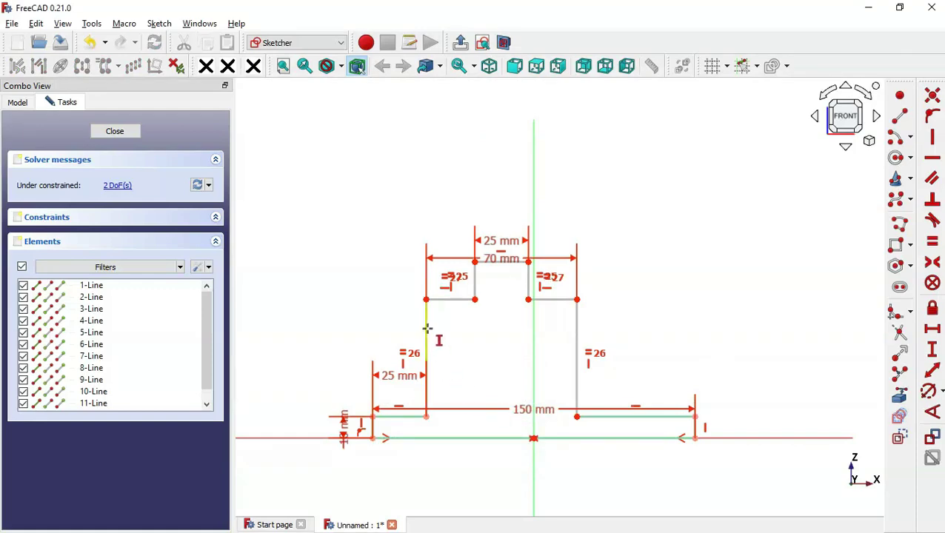
Step: Set the upper-left vertex 25 mm above the origin
key("alt+Tab")
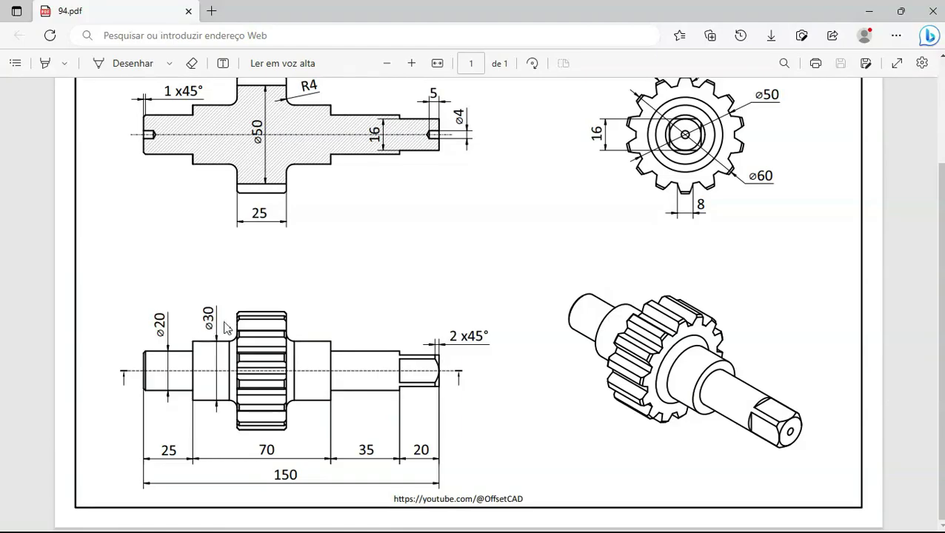
key("alt+Tab")
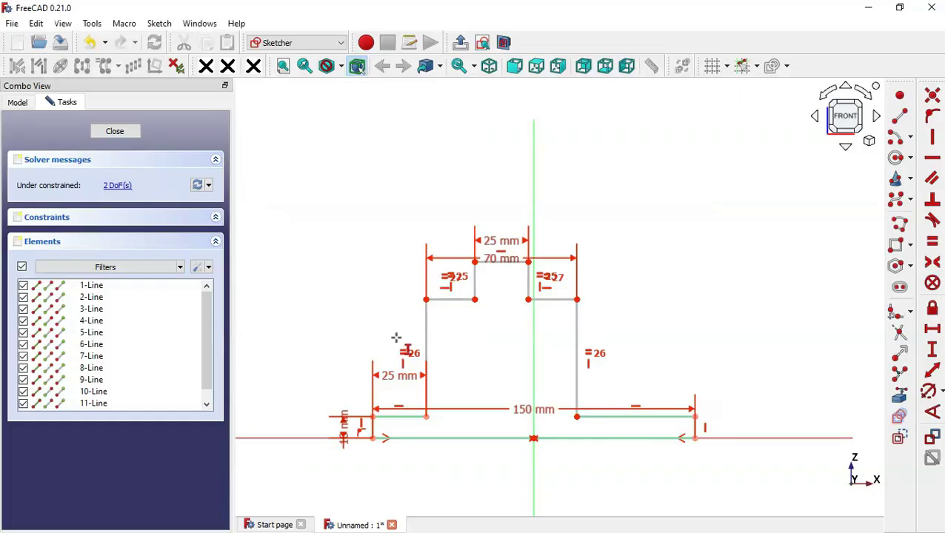
left_click(533, 438)
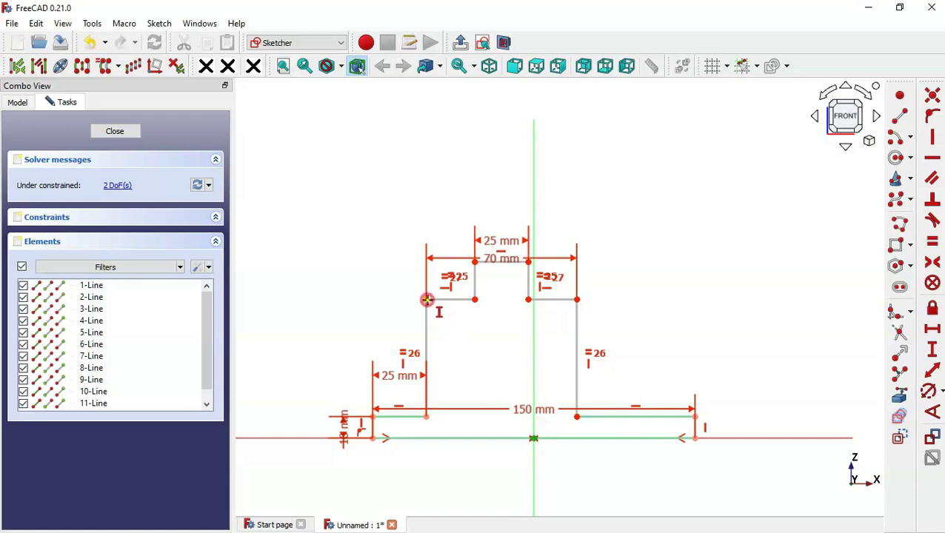
left_click(427, 300)
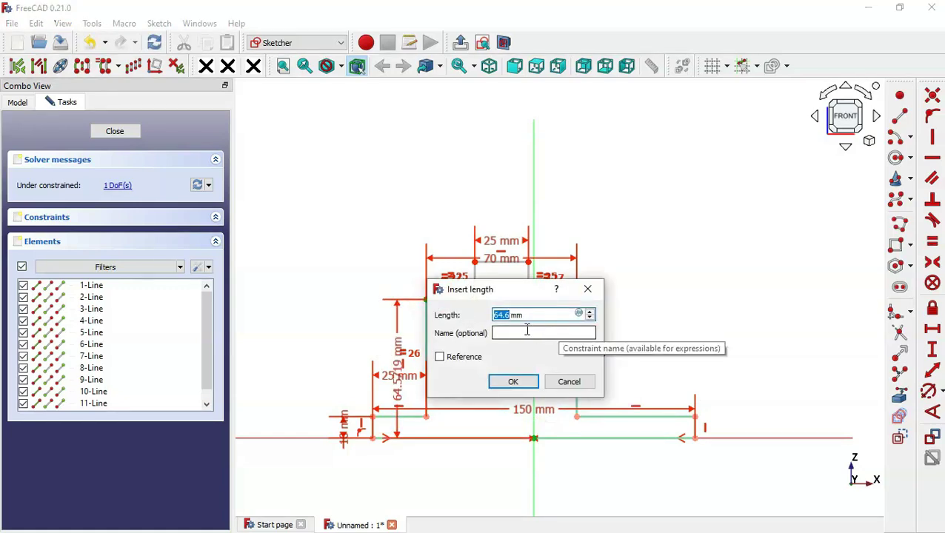
key("alt+Tab")
key("alt+Tab")
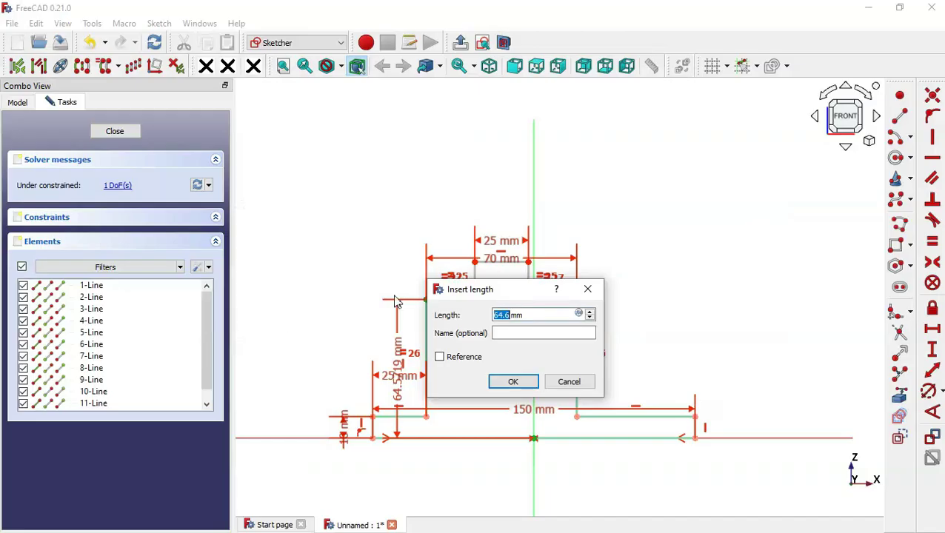
type("25")
key("Return")
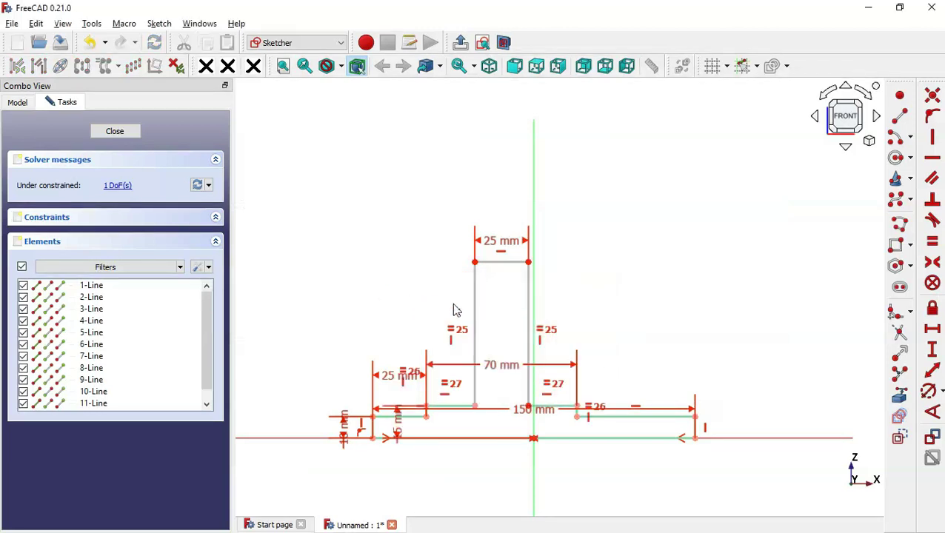
Step: Set the gear step's top-left vertex 25 mm above the origin and close the sketch
key("i")
left_click(474, 262)
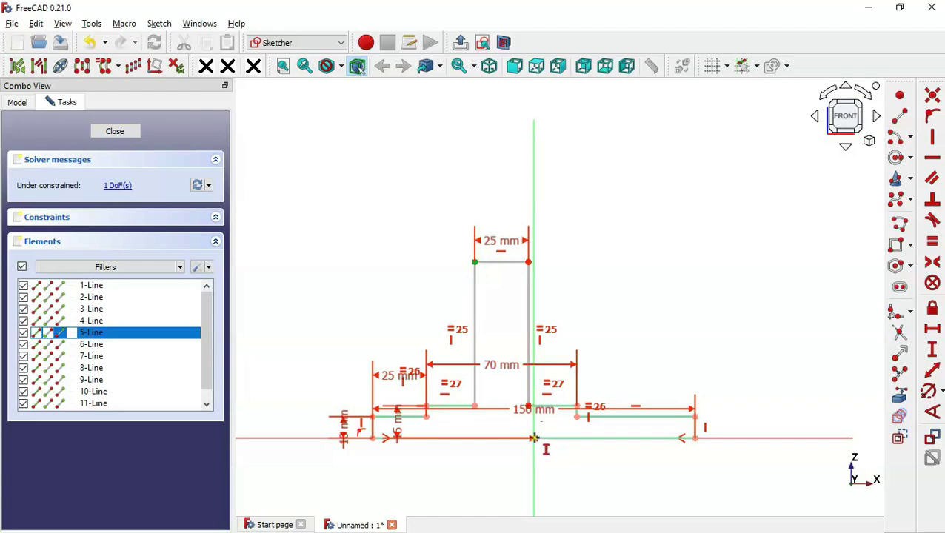
left_click(534, 438)
key("alt+Tab")
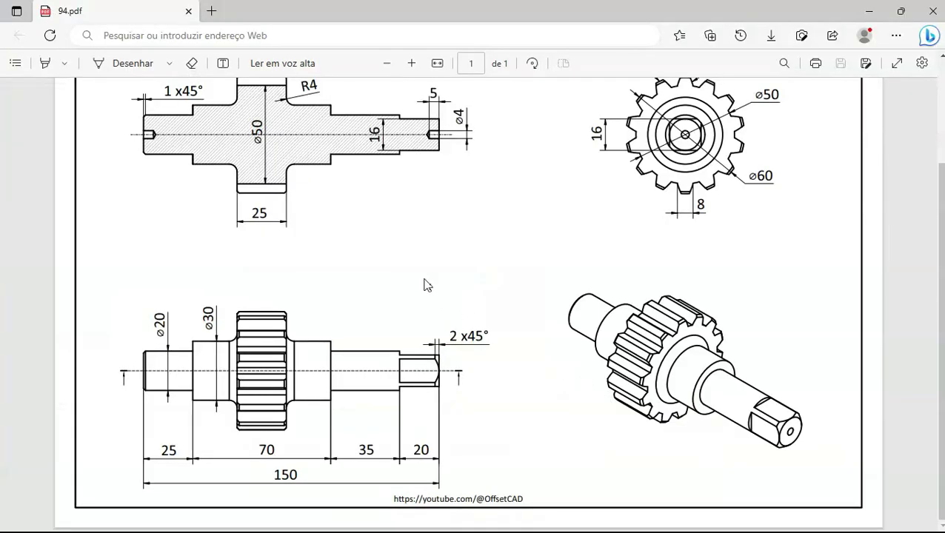
scroll(427, 285, "up", 2)
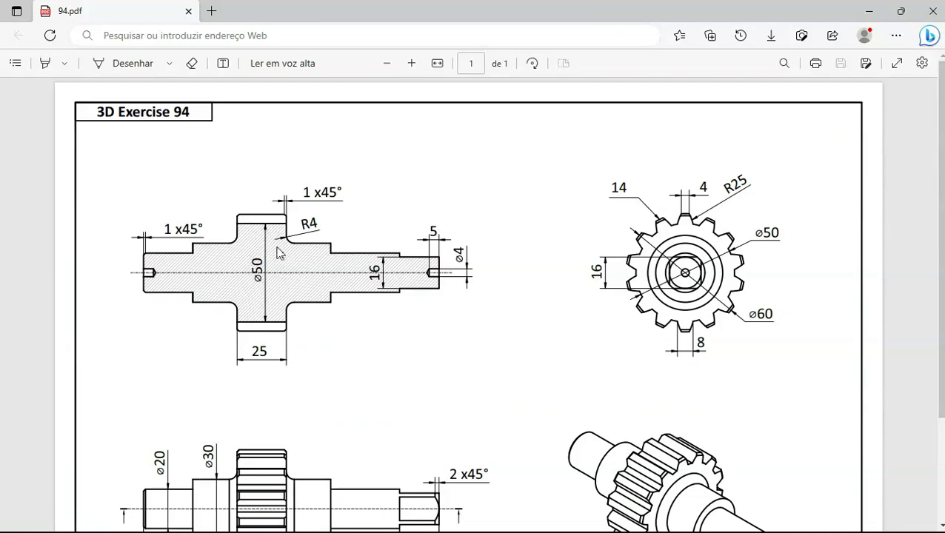
key("alt+Tab")
type("25")
key("Return")
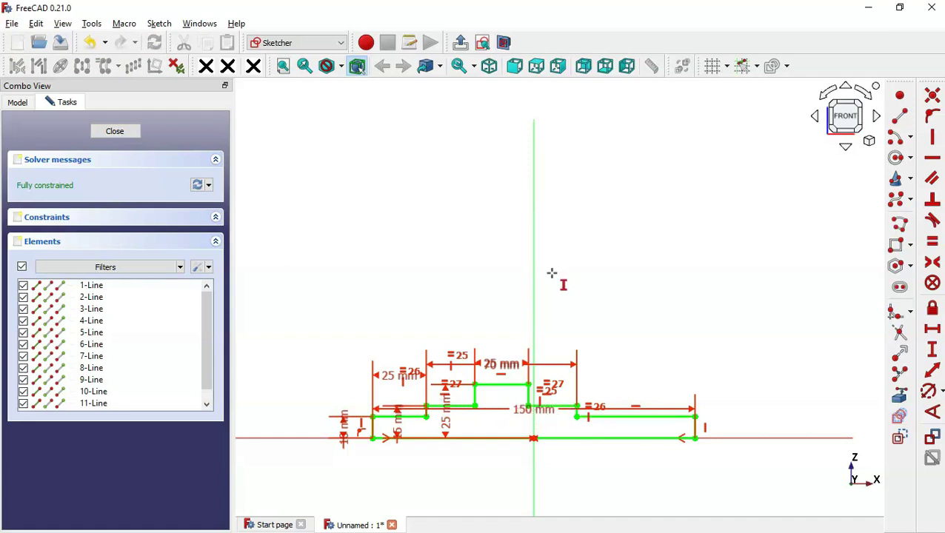
left_click(462, 43)
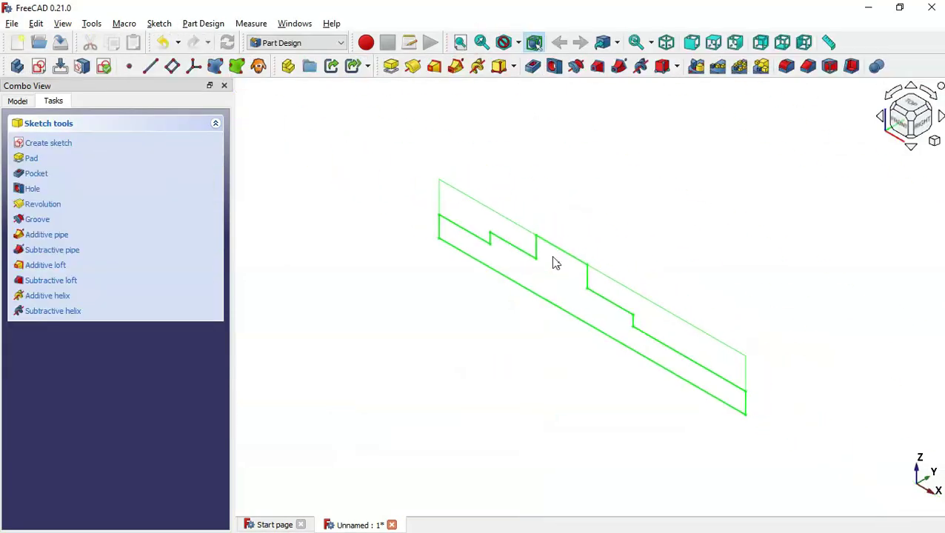
Step: Revolve the sketch 360° around the Base X axis
left_click(414, 71)
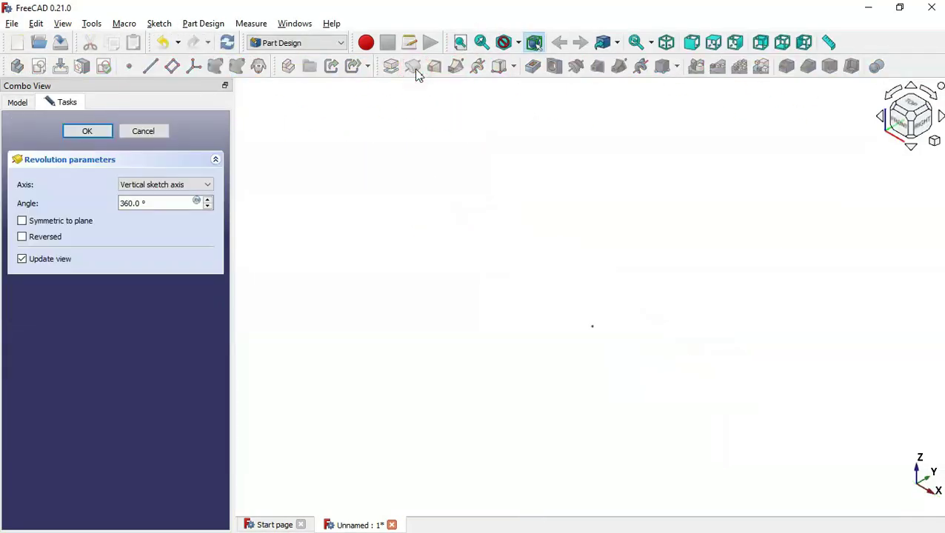
left_click(167, 185)
left_click(160, 213)
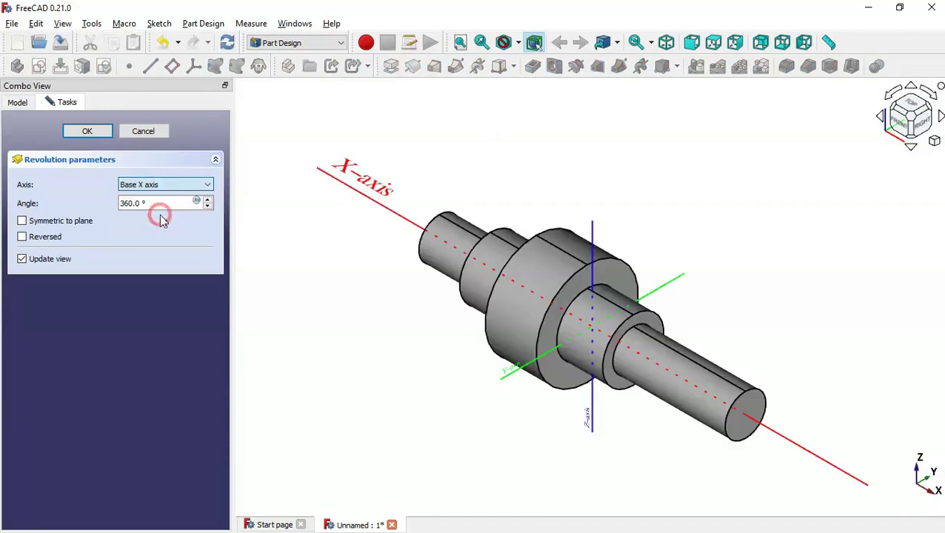
left_click_drag(386, 342, 431, 356)
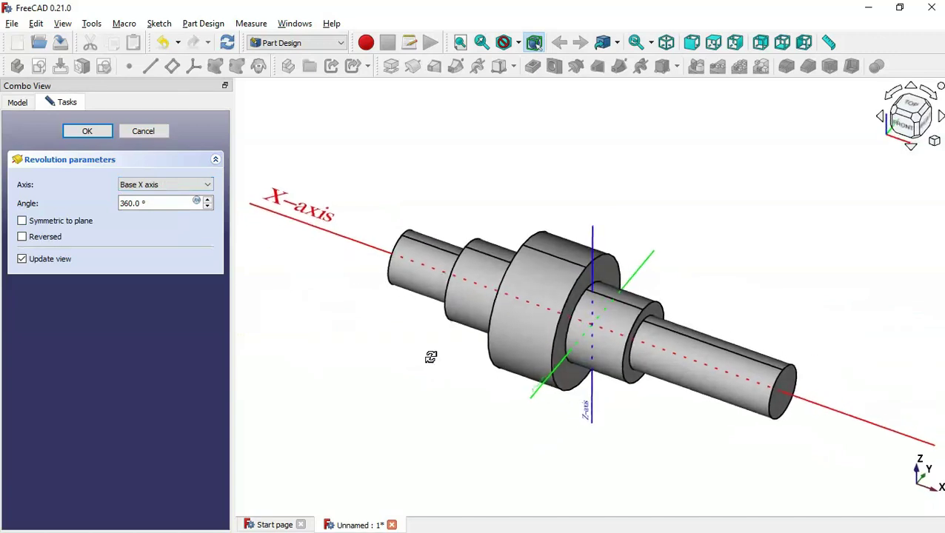
left_click(87, 131)
scroll(360, 350, "up", 2)
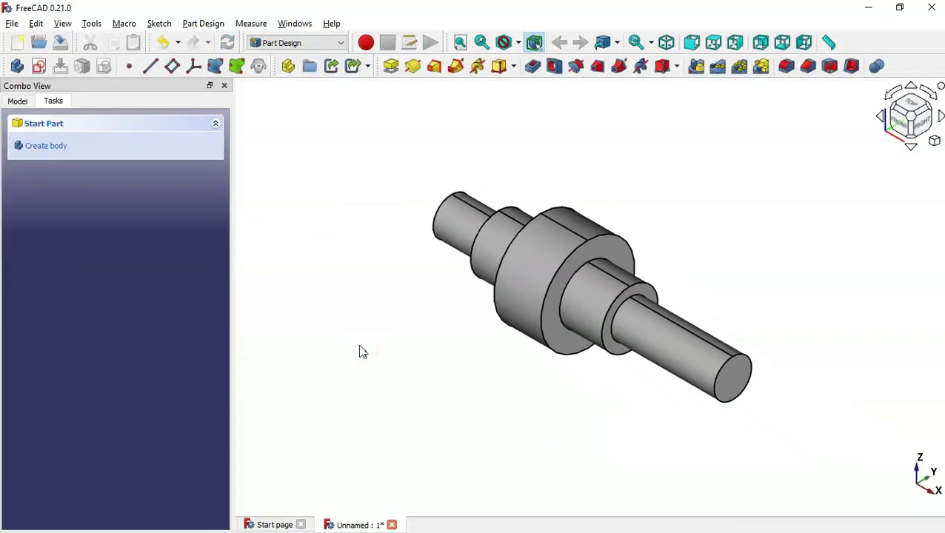
Step: Apply a 2 mm chamfer to the shaft's right end face
key("alt+Tab")
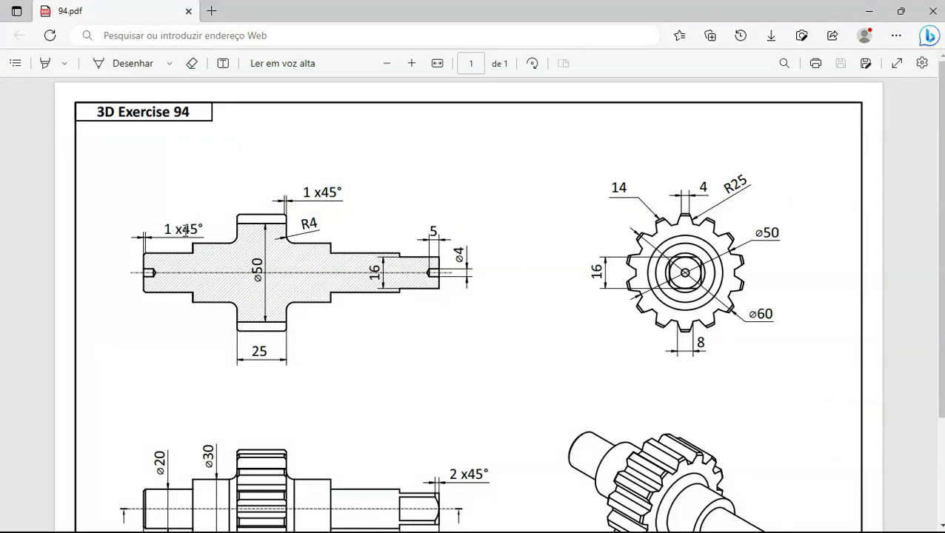
scroll(557, 348, "down", 3)
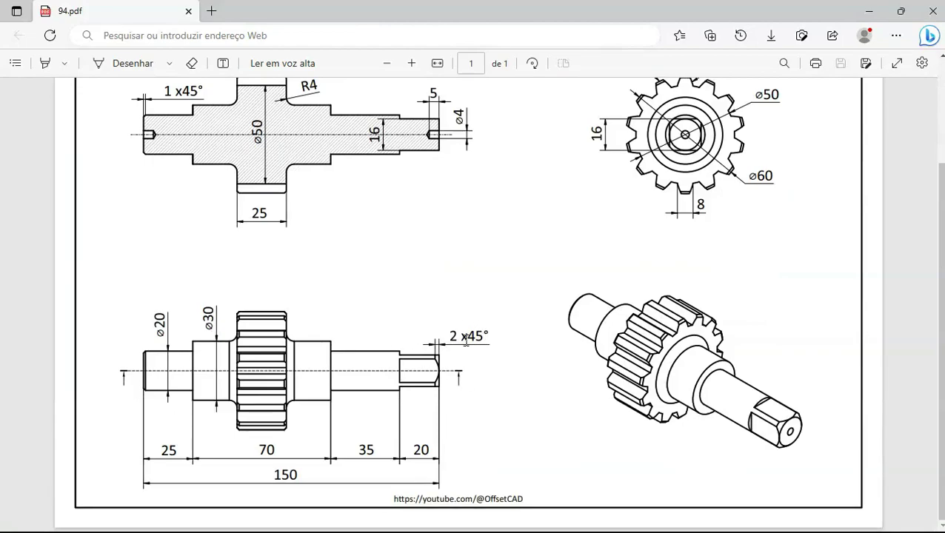
key("alt+Tab")
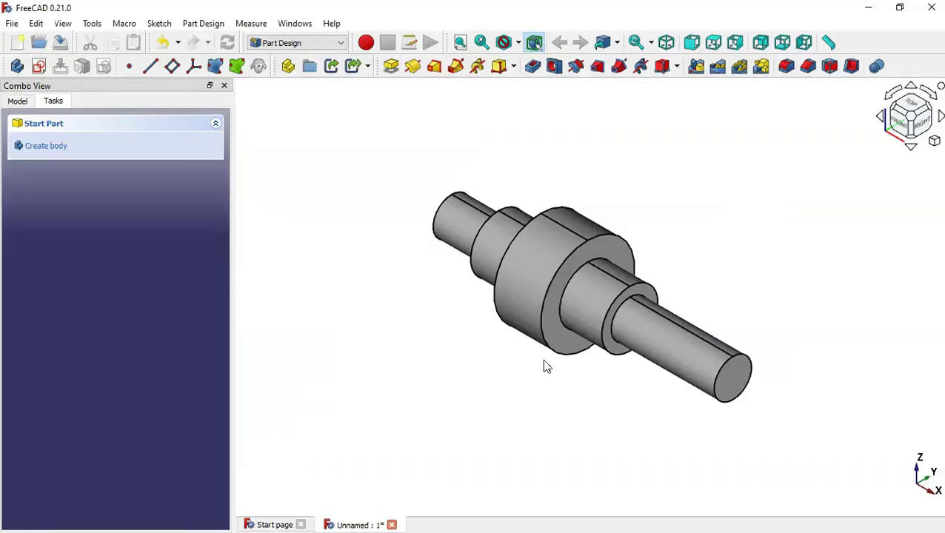
left_click(734, 379)
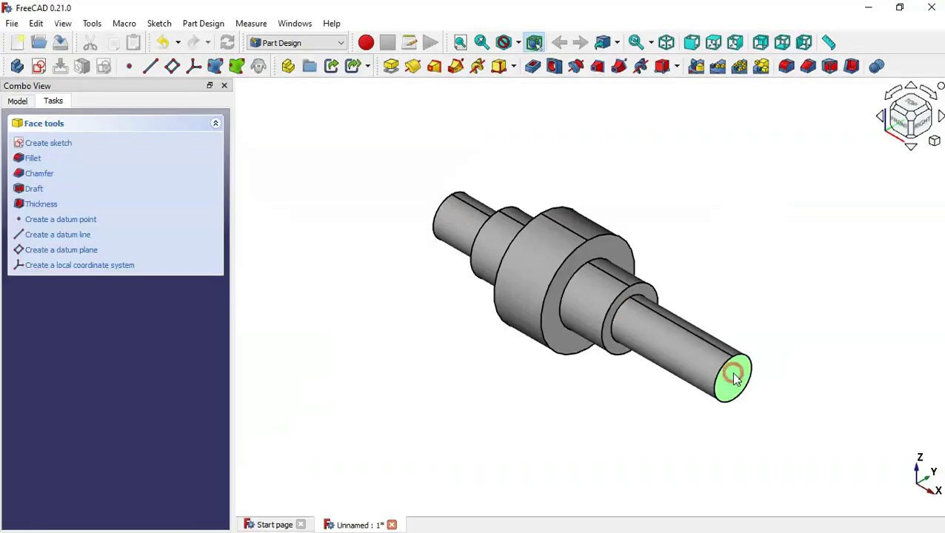
left_click(808, 67)
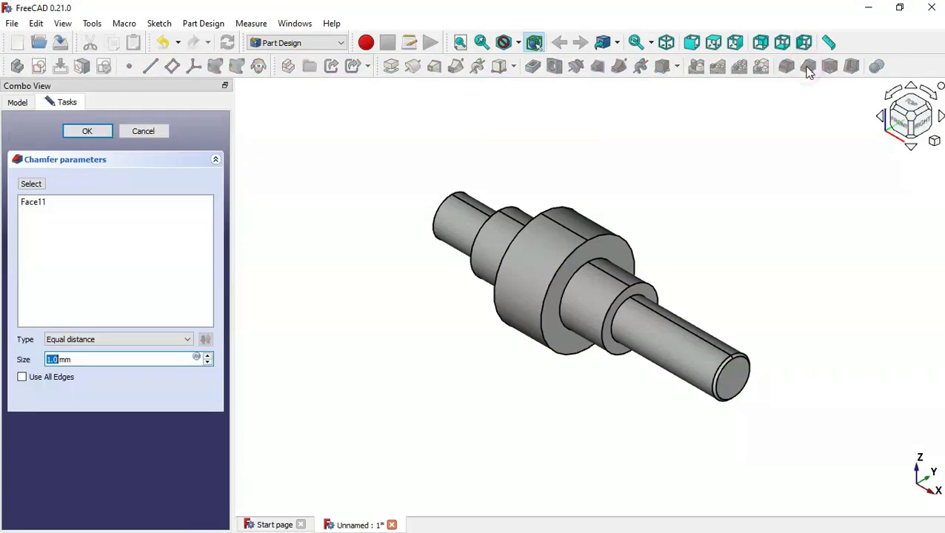
key("alt+Tab")
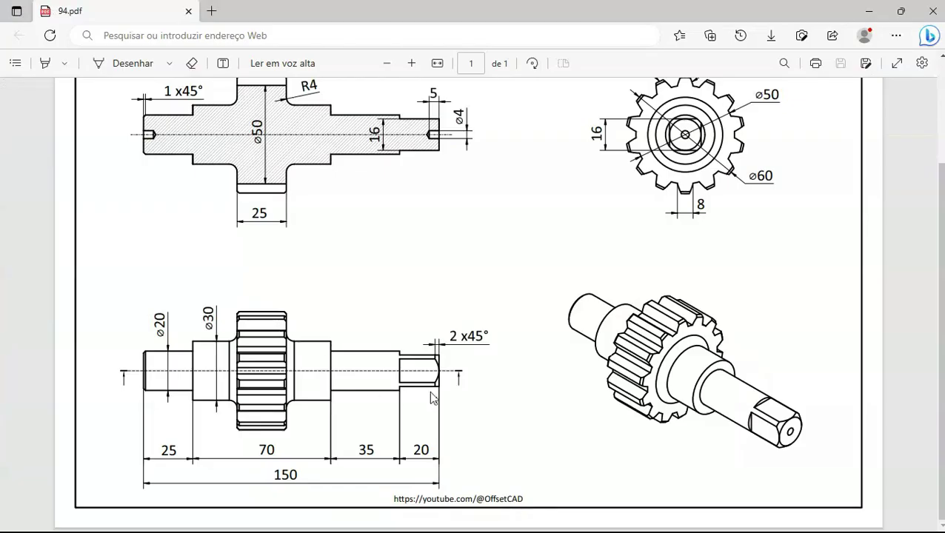
key("alt+Tab")
key("alt+Tab")
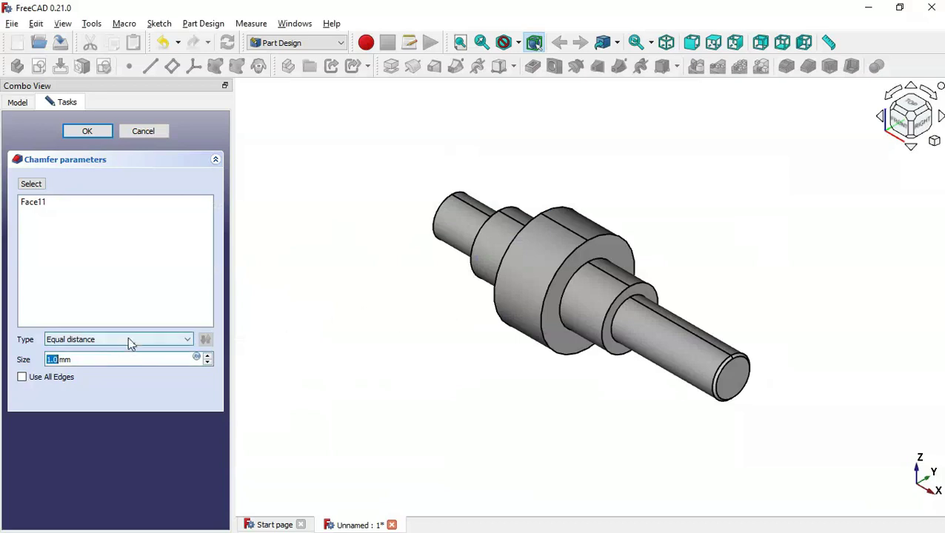
left_click(81, 360)
type("2")
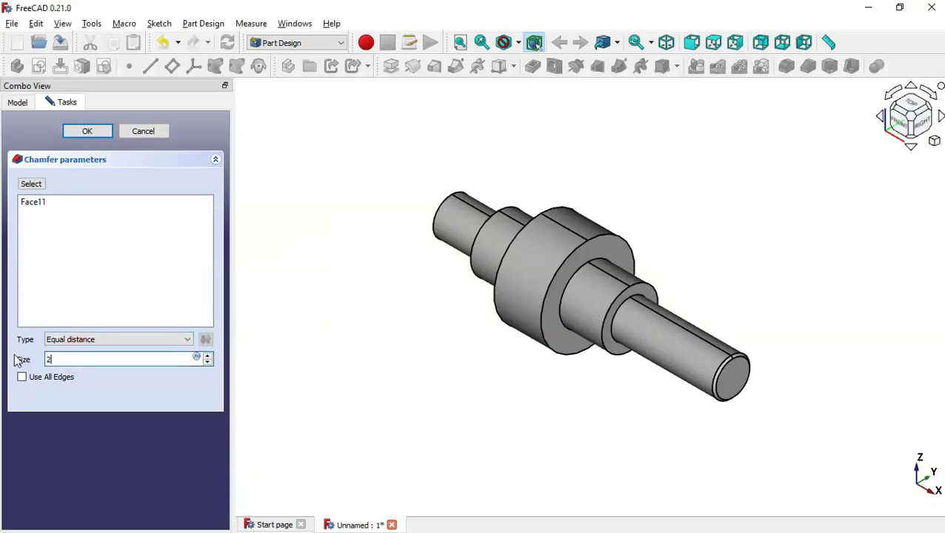
left_click(89, 131)
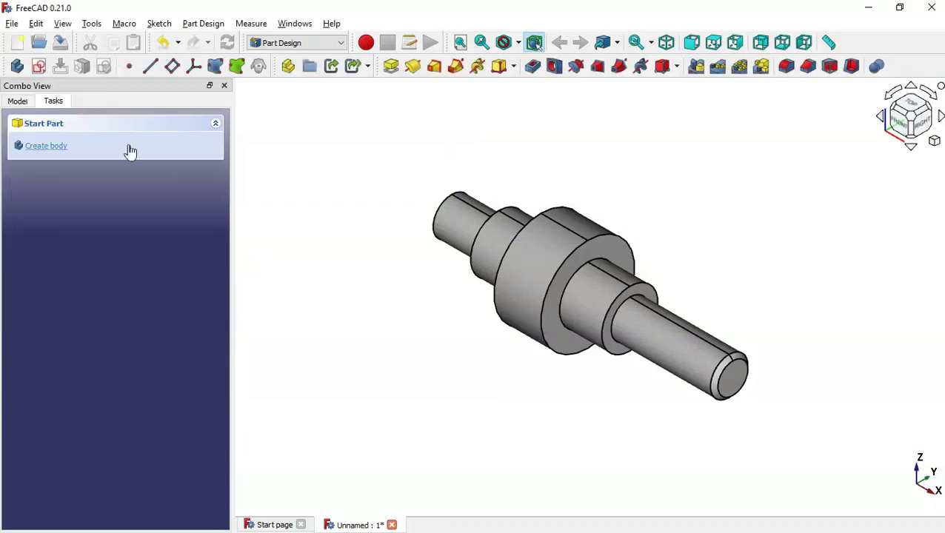
left_click_drag(321, 253, 459, 309)
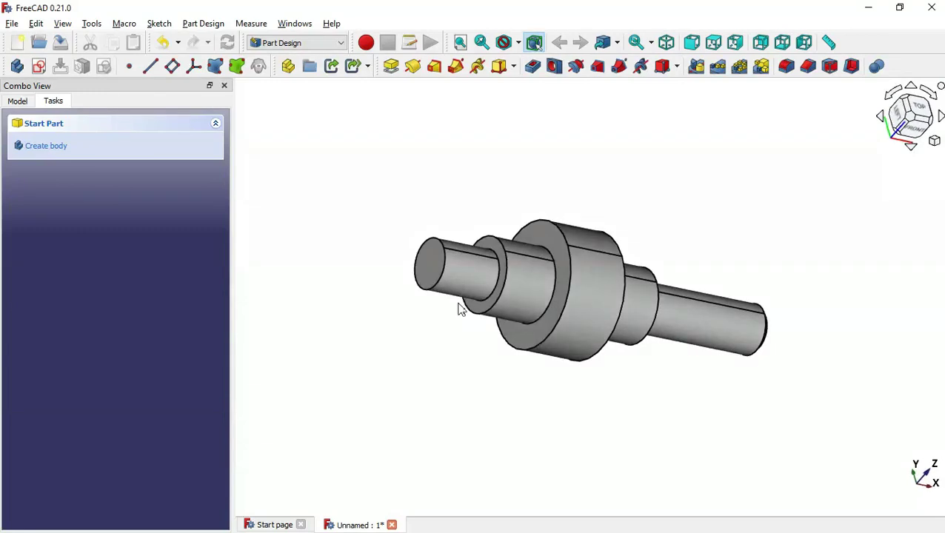
Step: Chamfer the left end's circular edge by 1 mm and restore the isometric view
left_click(442, 268)
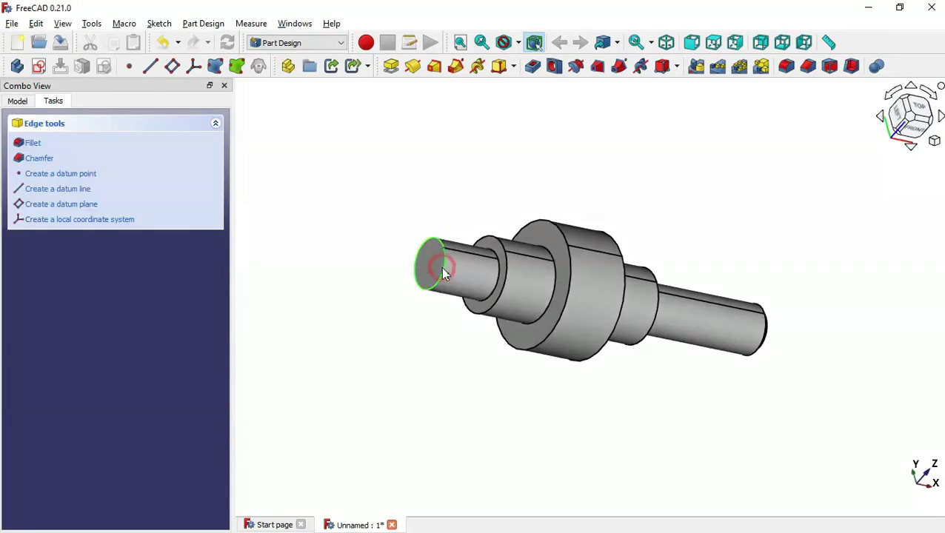
left_click(808, 67)
key("alt+Tab")
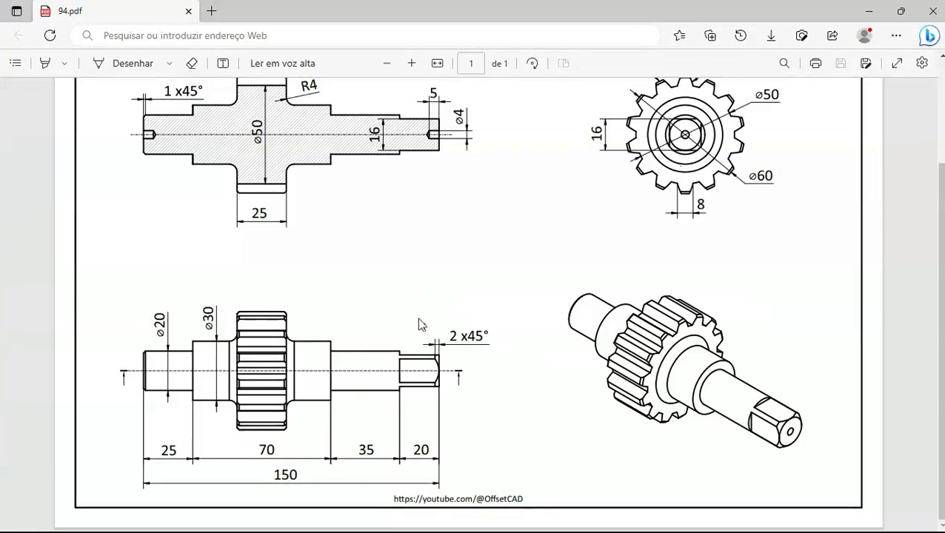
scroll(163, 246, "up", 3)
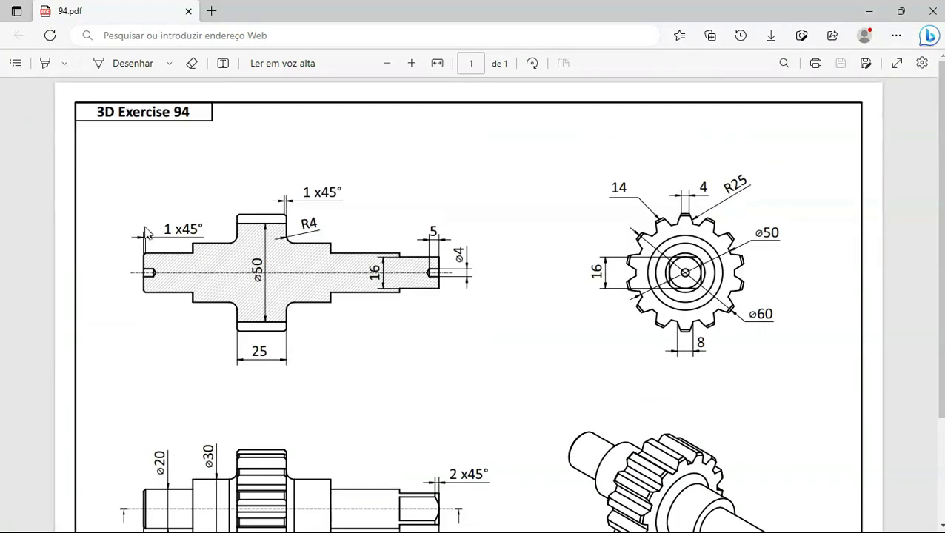
key("alt+Tab")
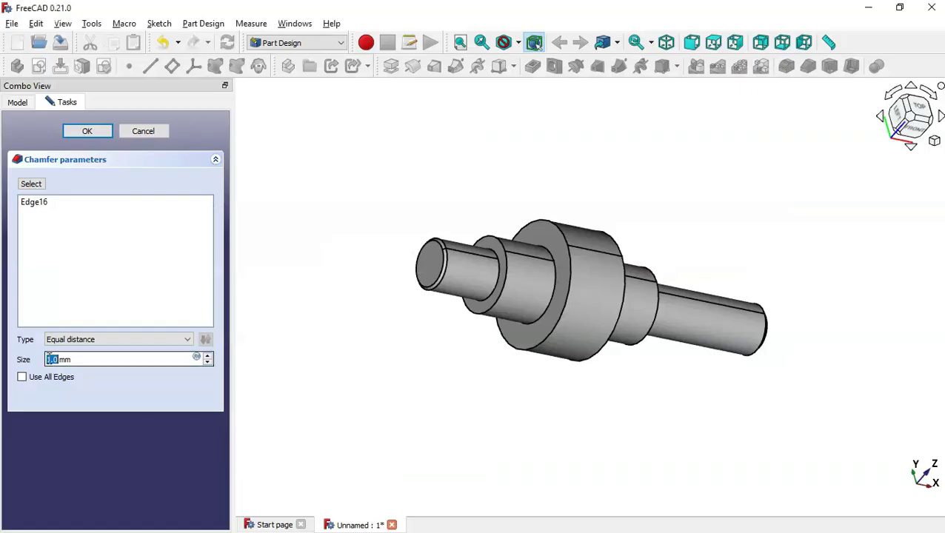
left_click(92, 132)
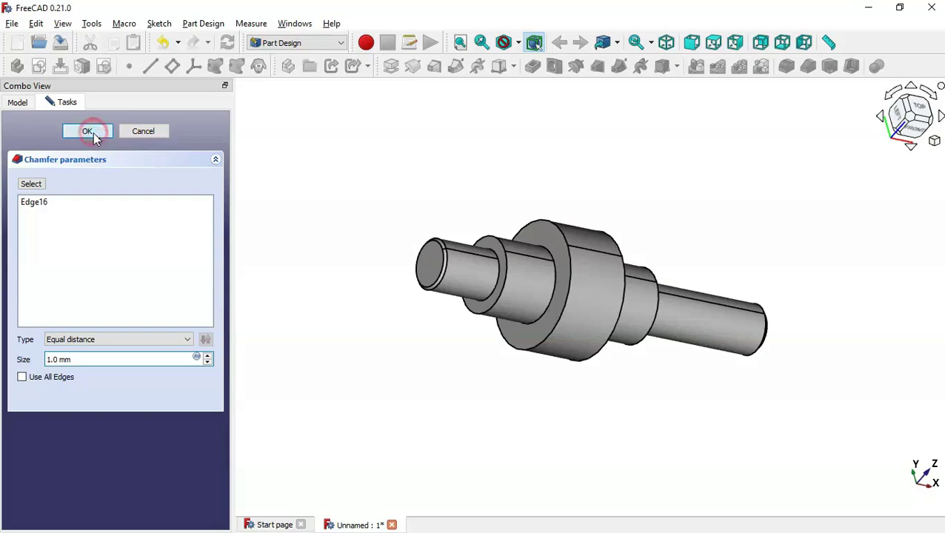
left_click(440, 360)
key("alt+Tab")
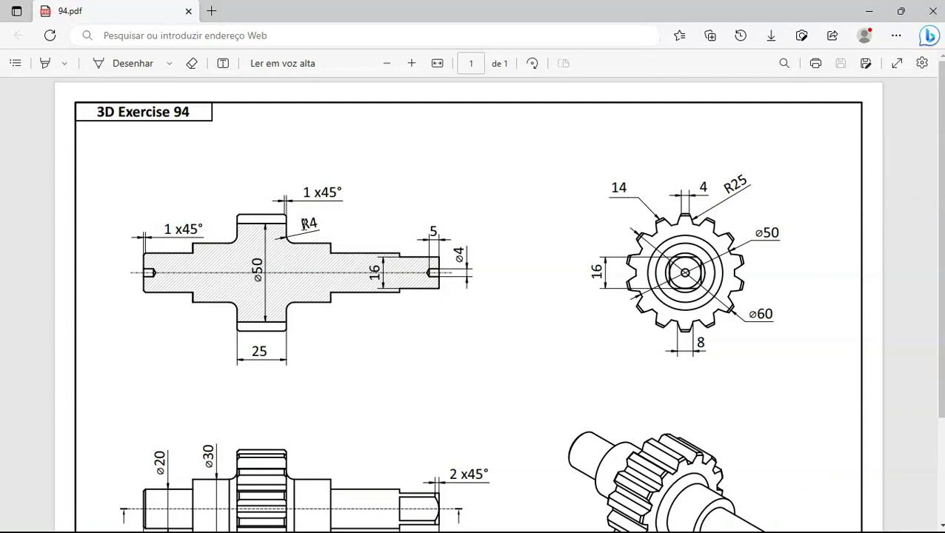
Step: Fillet the collar's two inner shoulder edges with a 4 mm radius
key("alt+Tab")
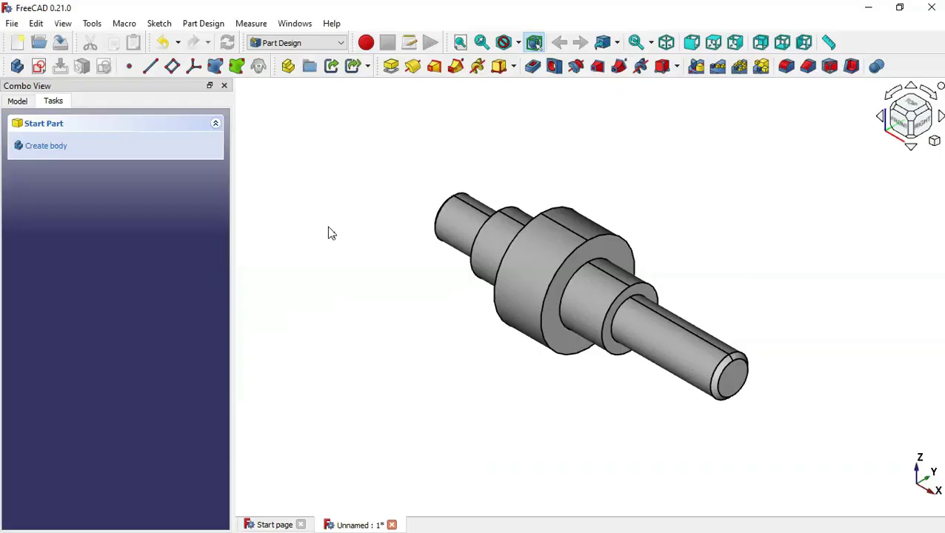
left_click(583, 272)
scroll(585, 275, "up", 3)
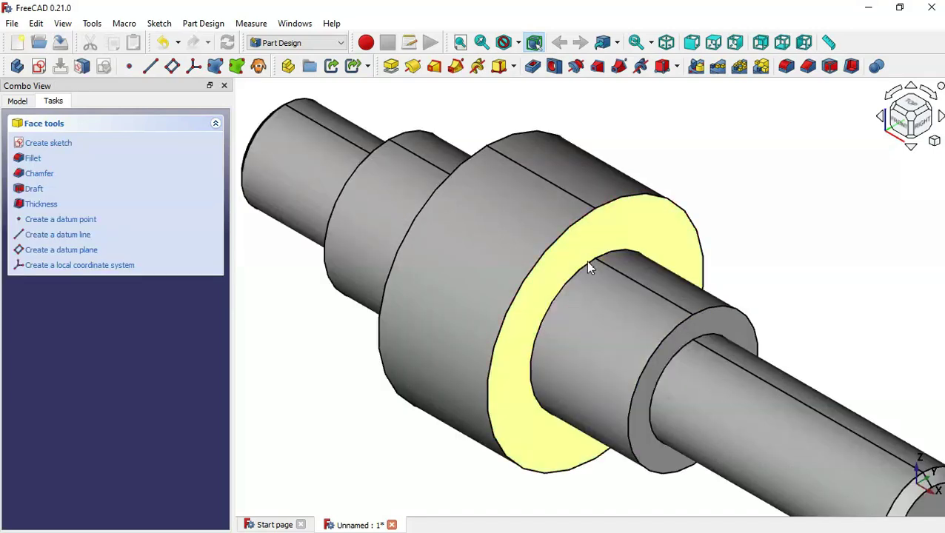
left_click(587, 265)
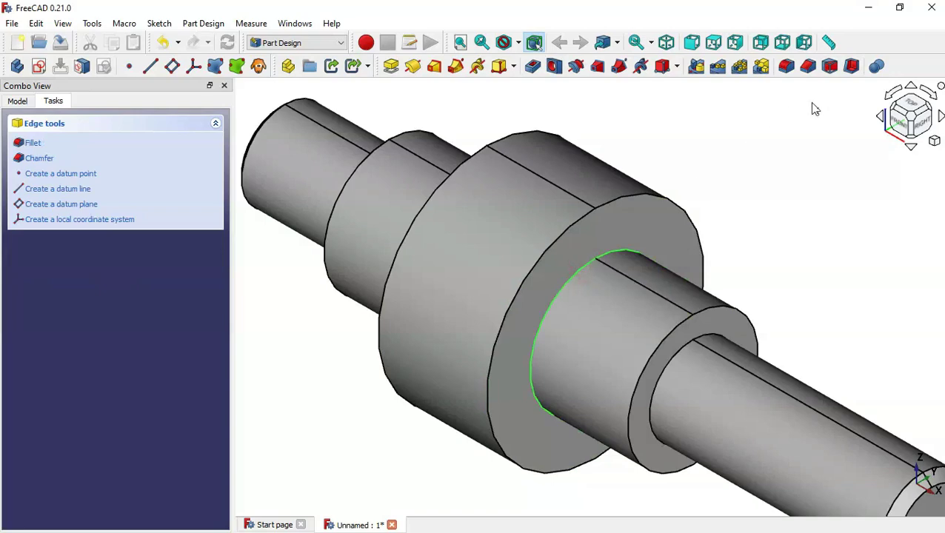
left_click(786, 67)
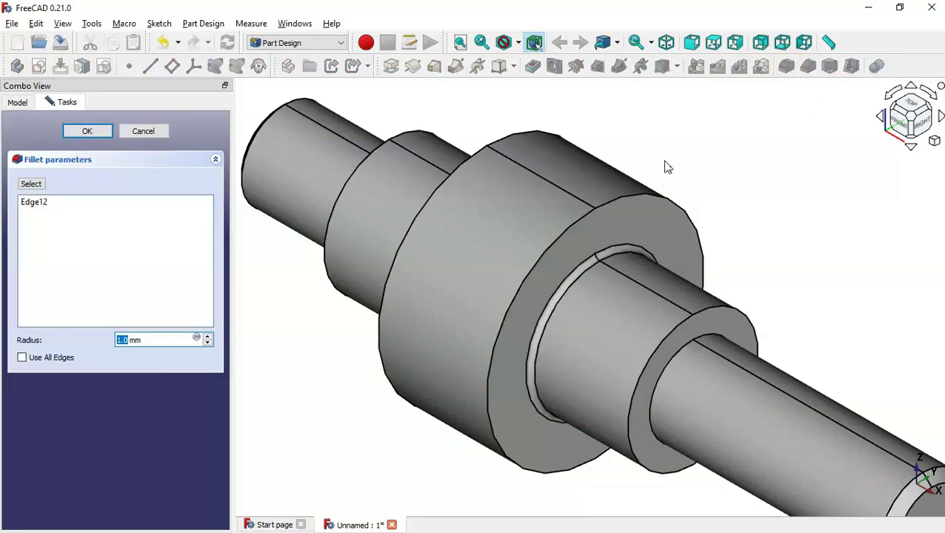
key("alt+Tab")
scroll(582, 196, "down", 2)
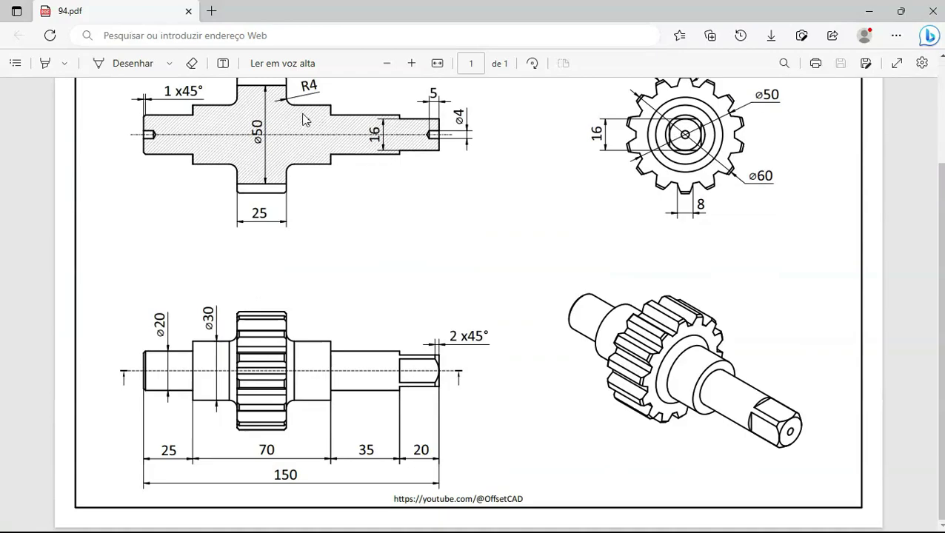
key("alt+Tab")
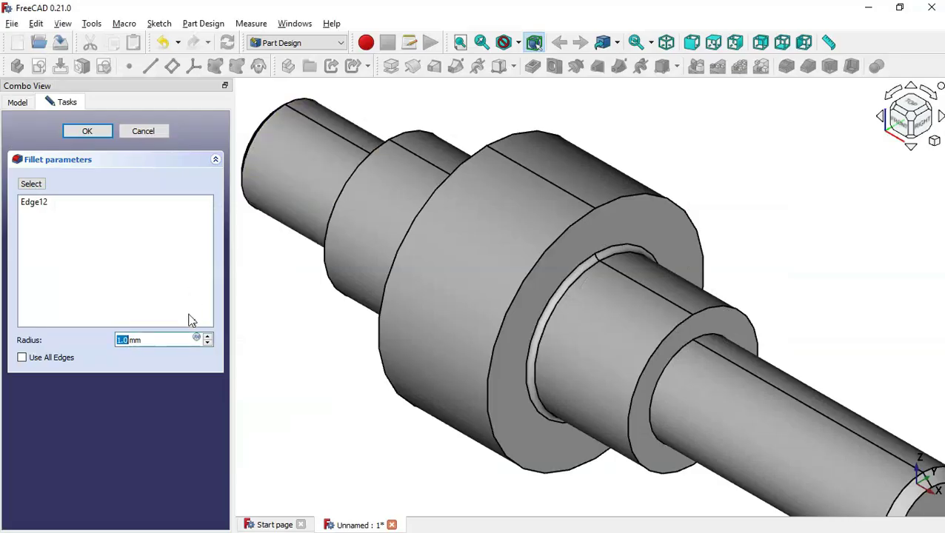
type("4")
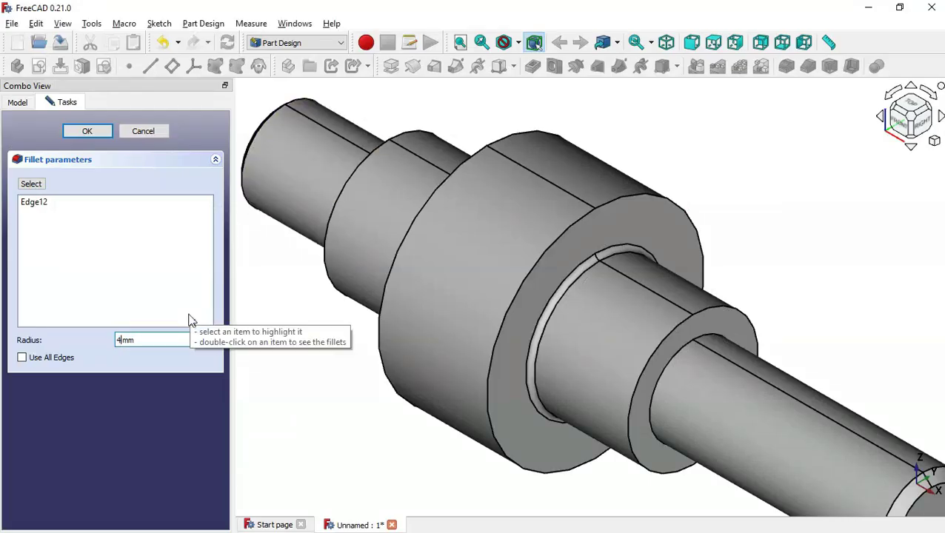
left_click(31, 183)
left_click_drag(273, 329, 505, 346)
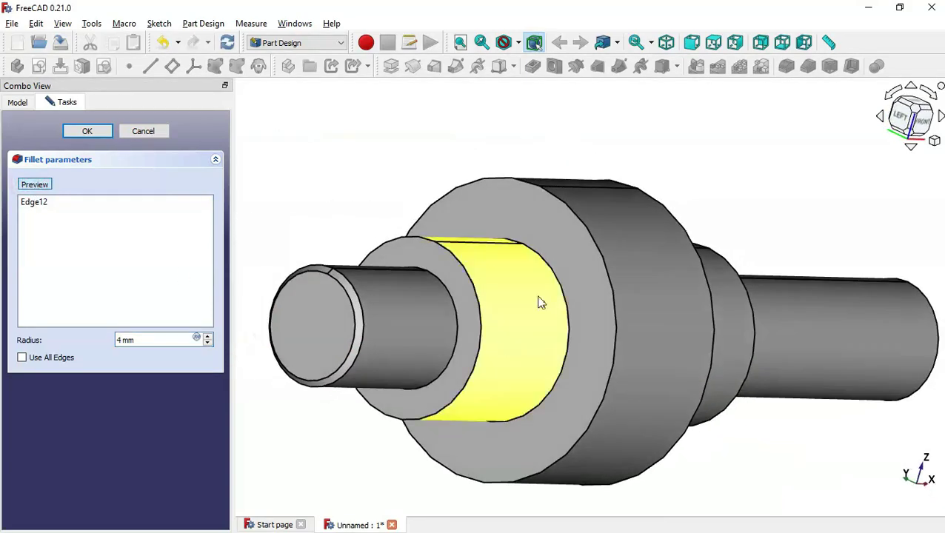
left_click(561, 284)
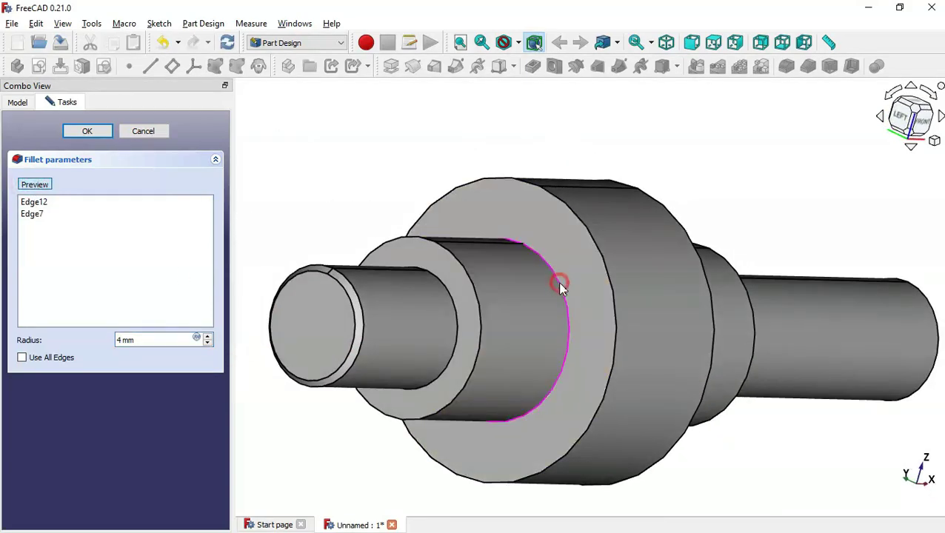
left_click(87, 131)
key("0")
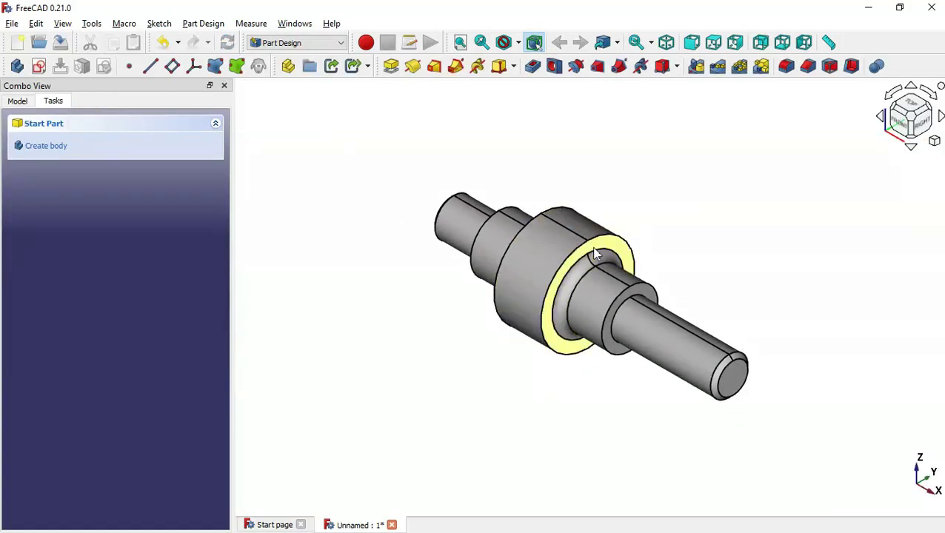
Step: Check the ø4 end hole and its 5 mm dimension on the drawing
key("alt+Tab")
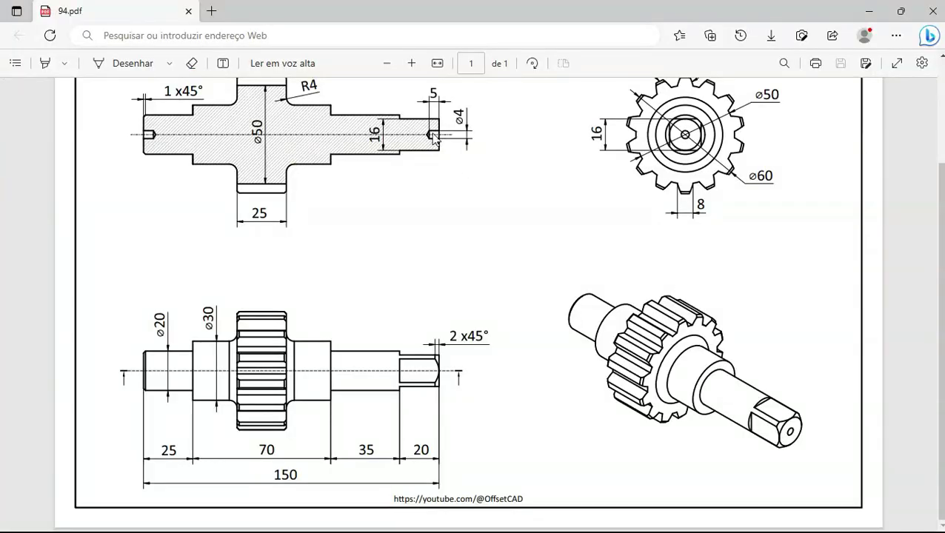
scroll(436, 140, "up", 2)
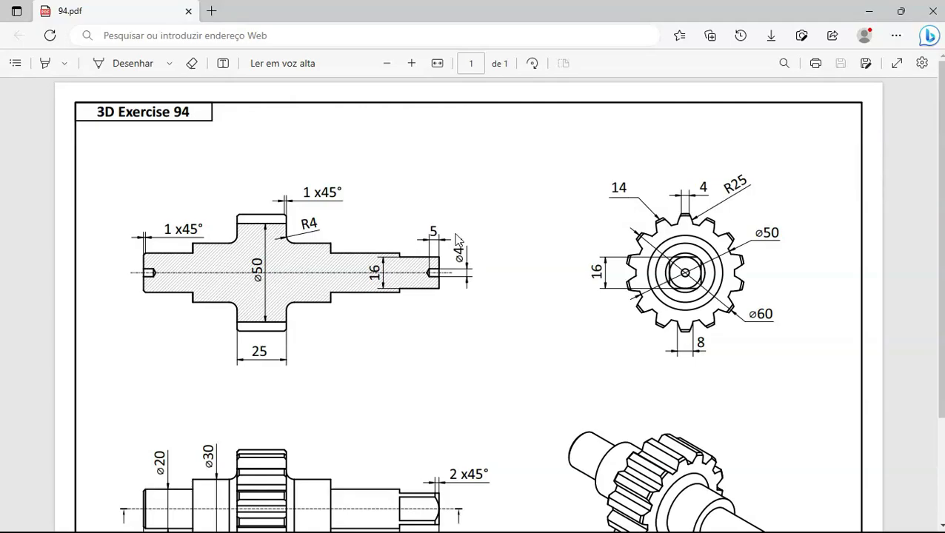
key("alt+Tab")
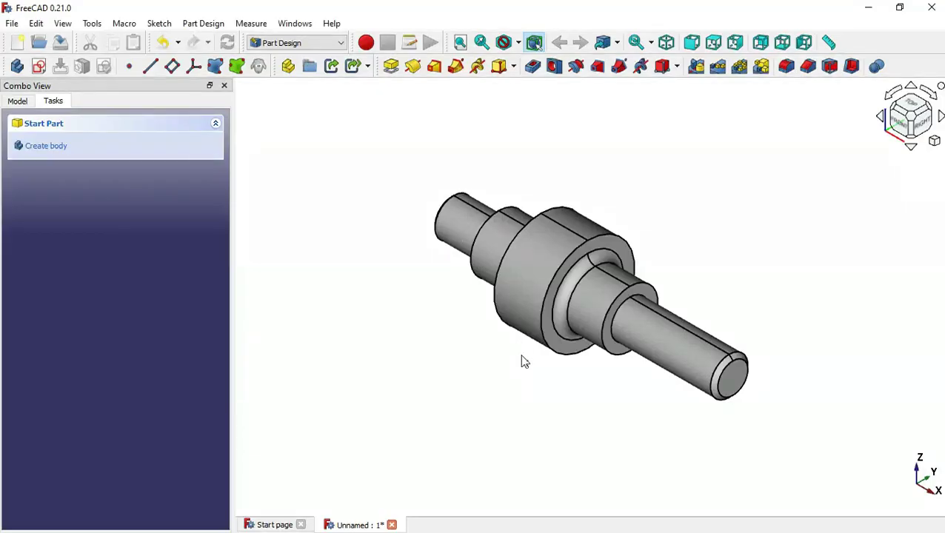
Step: Drill a 4 mm diameter, 5 mm deep hole into the thinner shaft end face
left_click(731, 387)
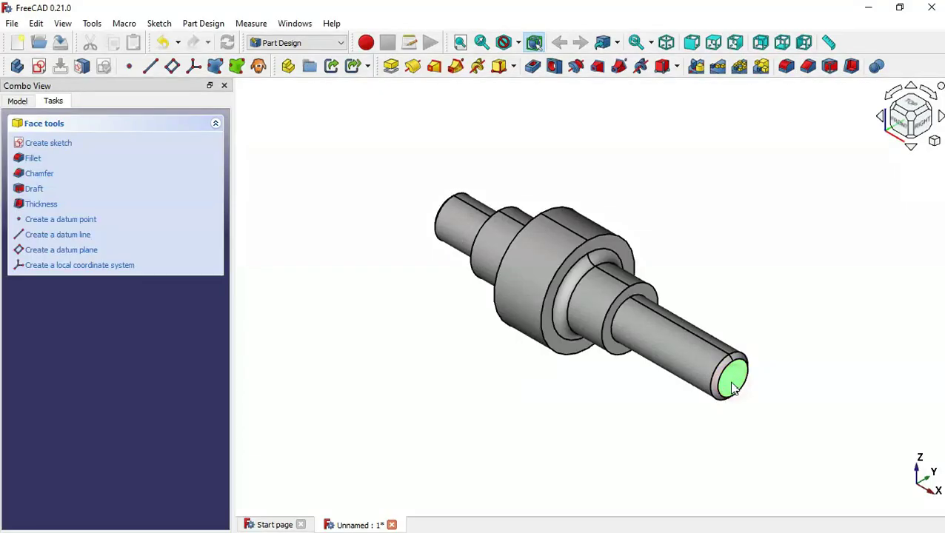
left_click(555, 66)
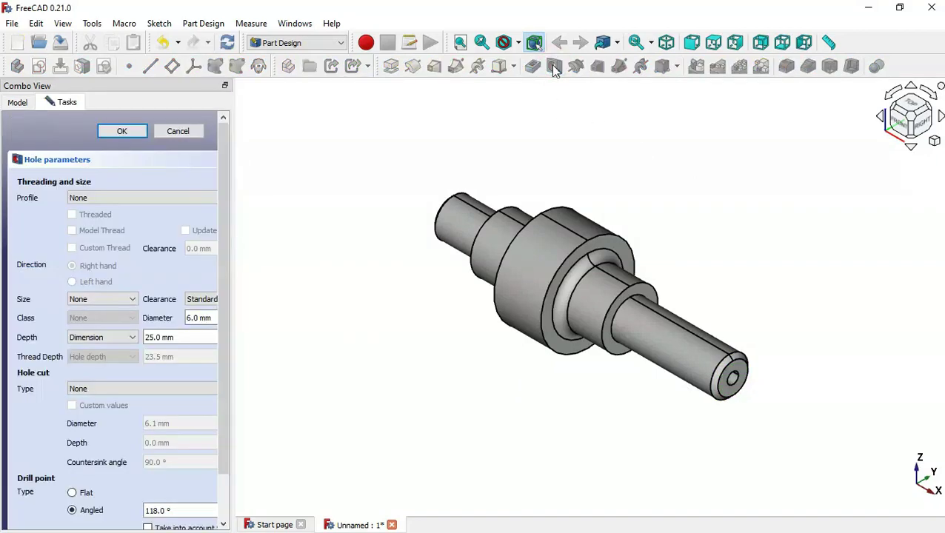
left_click_drag(234, 310, 127, 337)
left_click(225, 317)
type("4")
type("5")
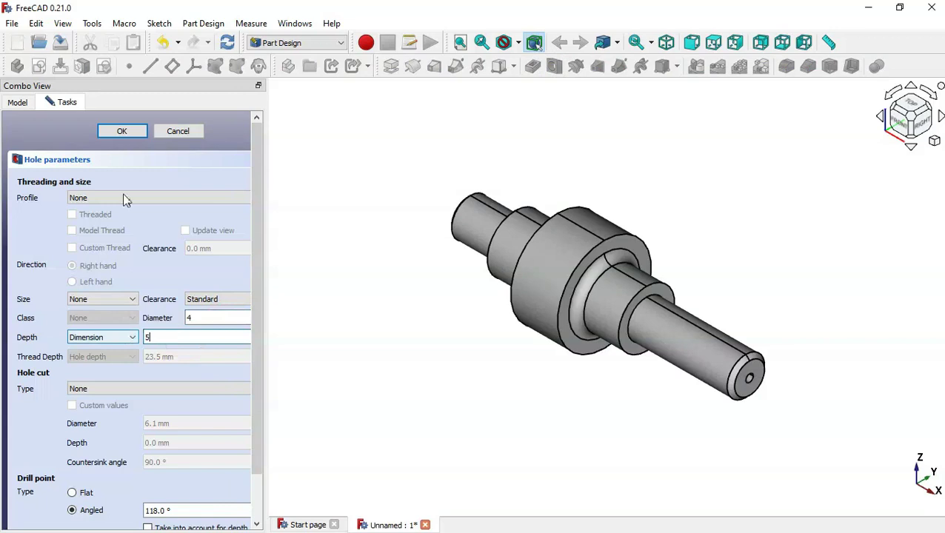
left_click(123, 131)
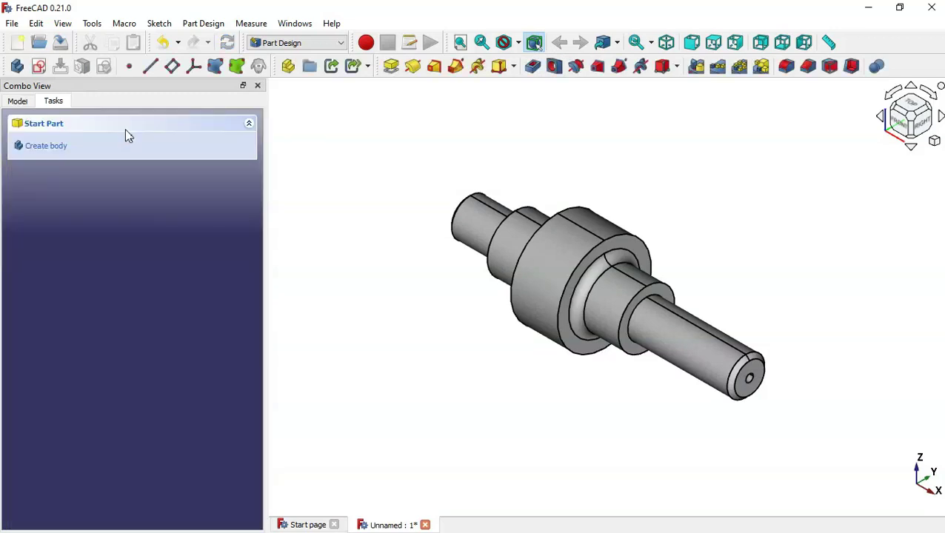
Step: Mirror the Hole feature across the Base YZ plane onto the shaft's left end
middle_click_drag(468, 280, 468, 269)
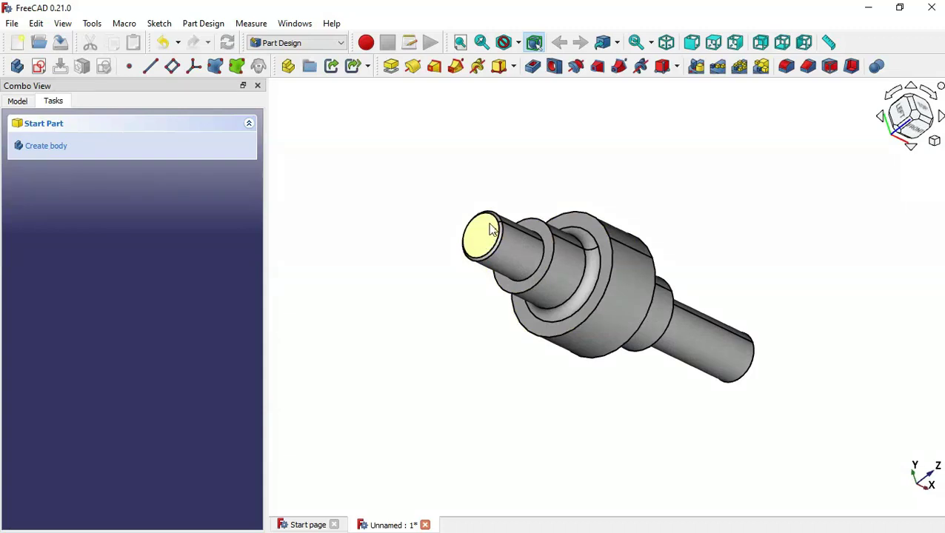
left_click(17, 101)
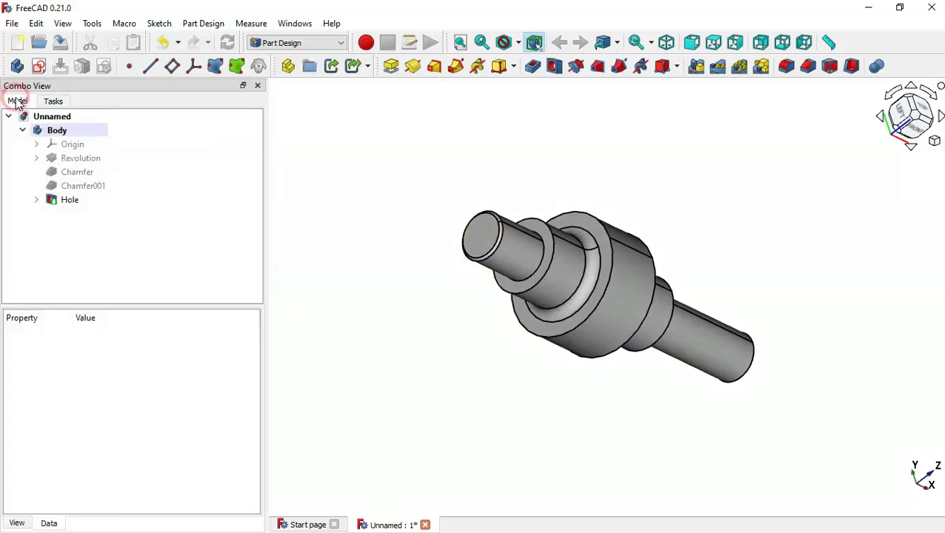
left_click(83, 201)
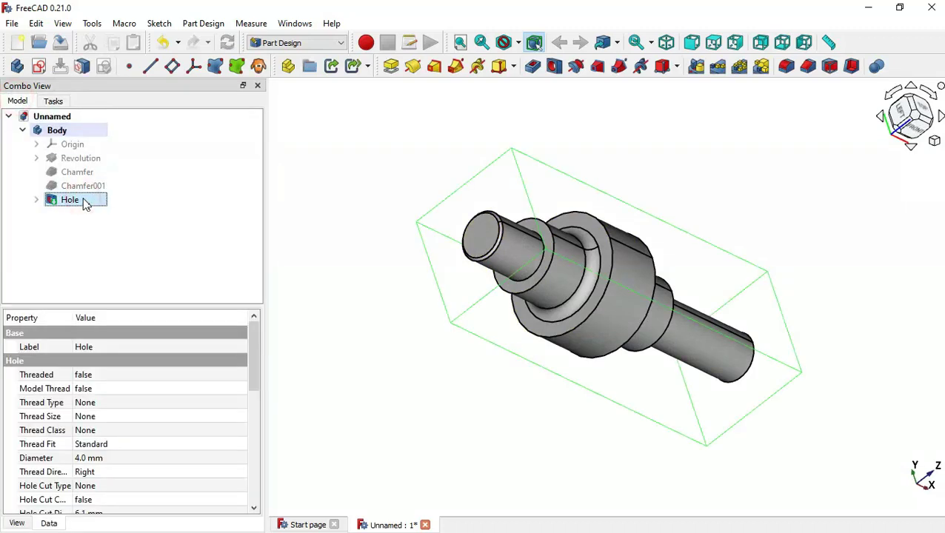
left_click(697, 68)
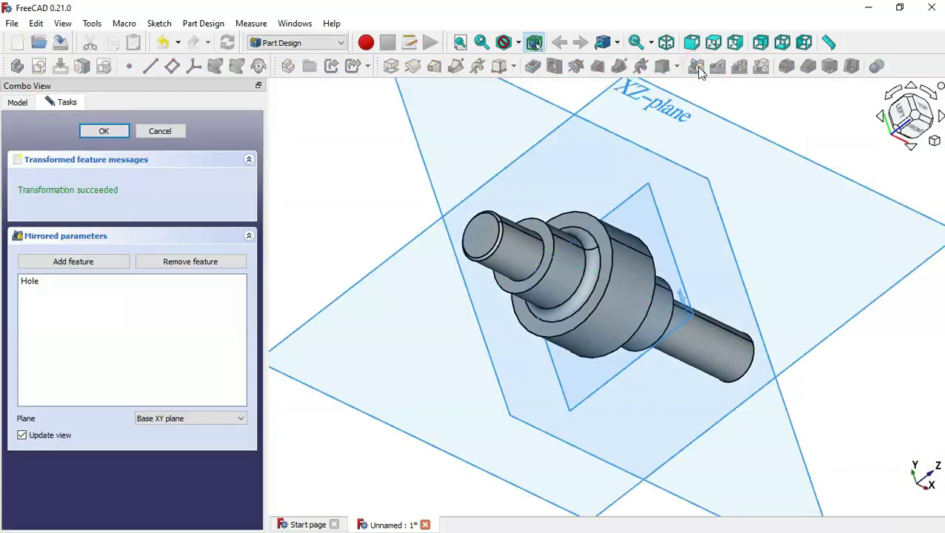
left_click(169, 419)
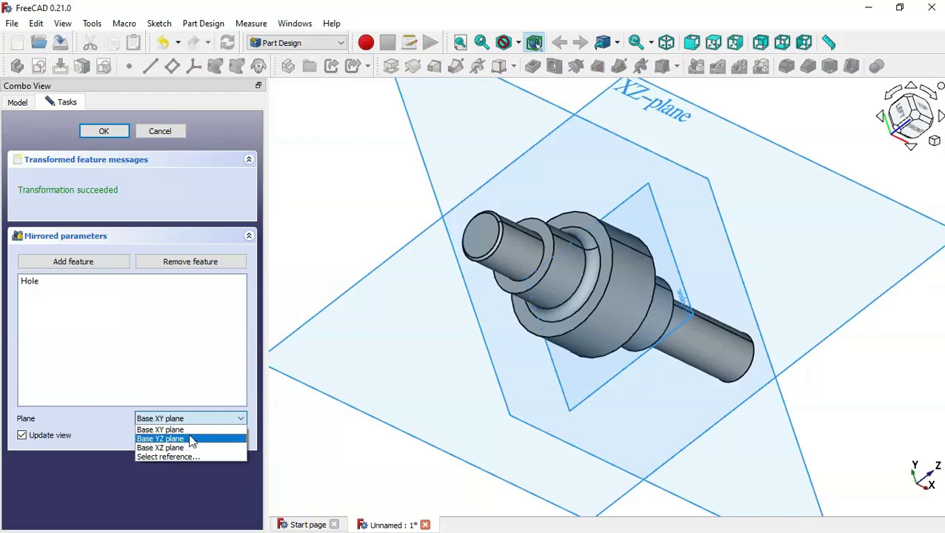
left_click(197, 441)
middle_click_drag(329, 458, 790, 272)
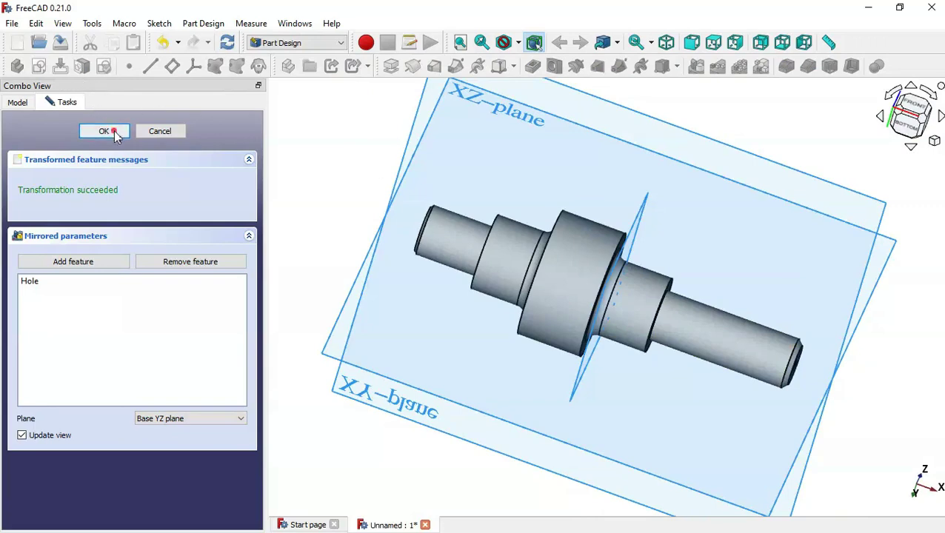
left_click(104, 131)
key("0")
key("alt+Tab")
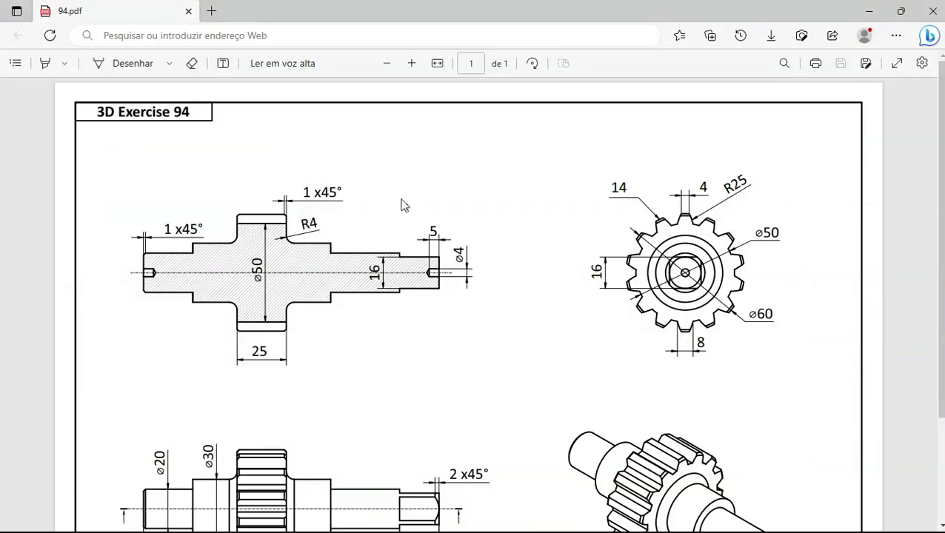
Step: Scroll the PDF down to the square end, then return to FreeCAD with nothing selected
scroll(470, 225, "down", 3)
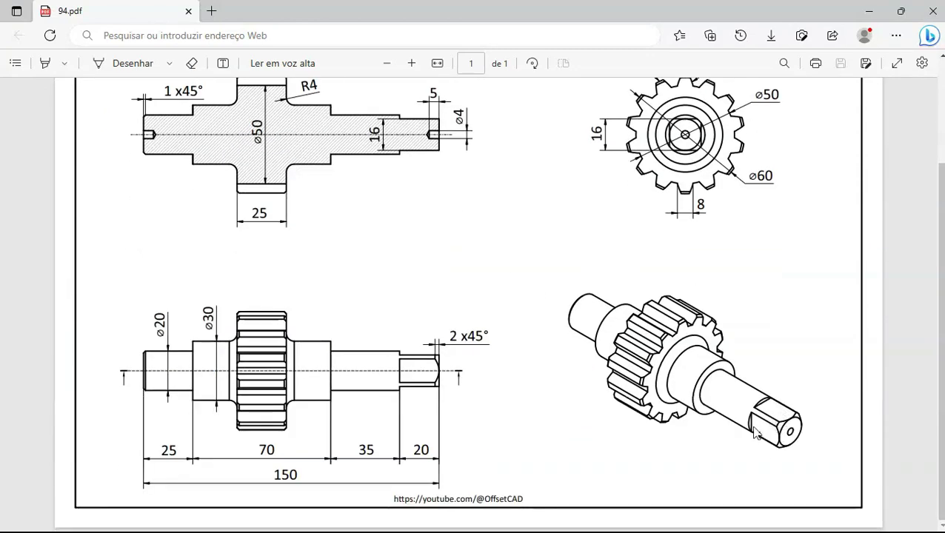
key("alt+Tab")
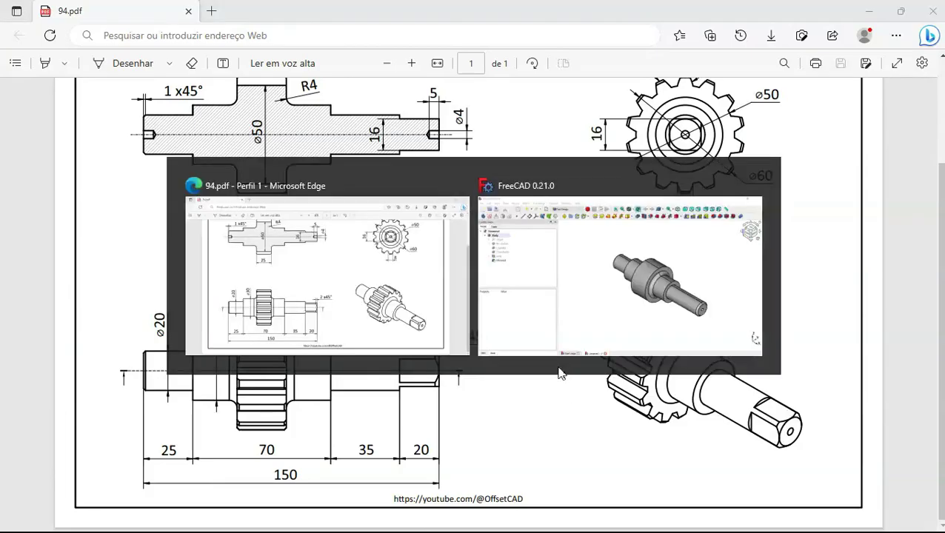
left_click(540, 385)
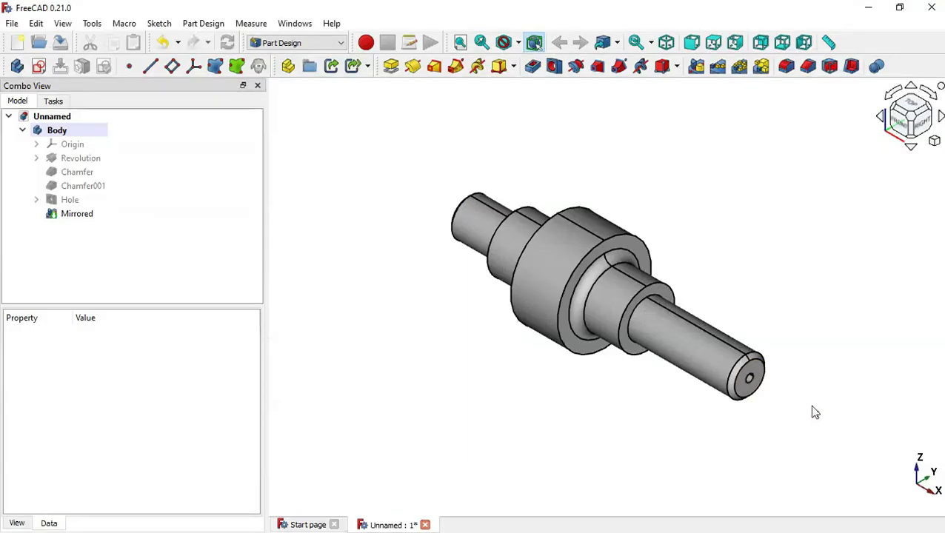
Step: Start a sketch on the shaft's end face and import the inner circle as reference geometry
left_click(755, 369)
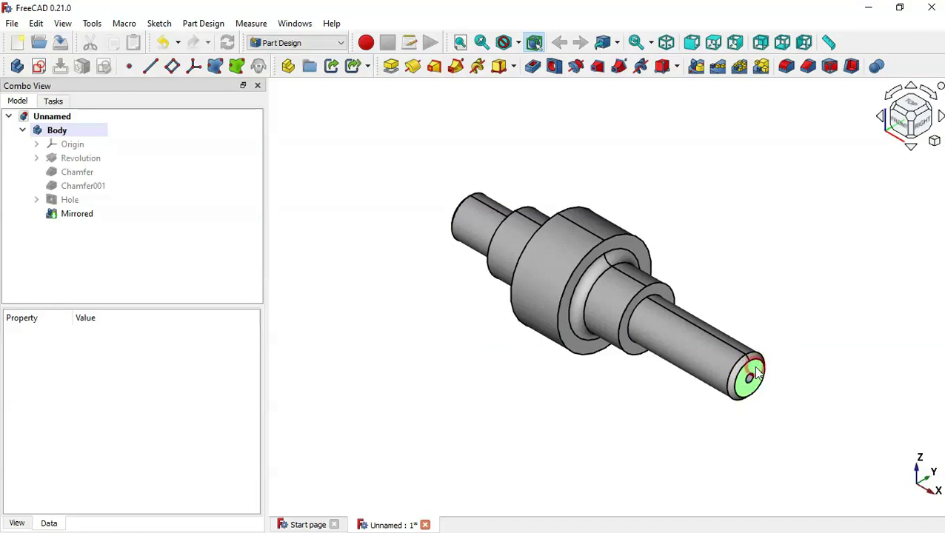
left_click(47, 67)
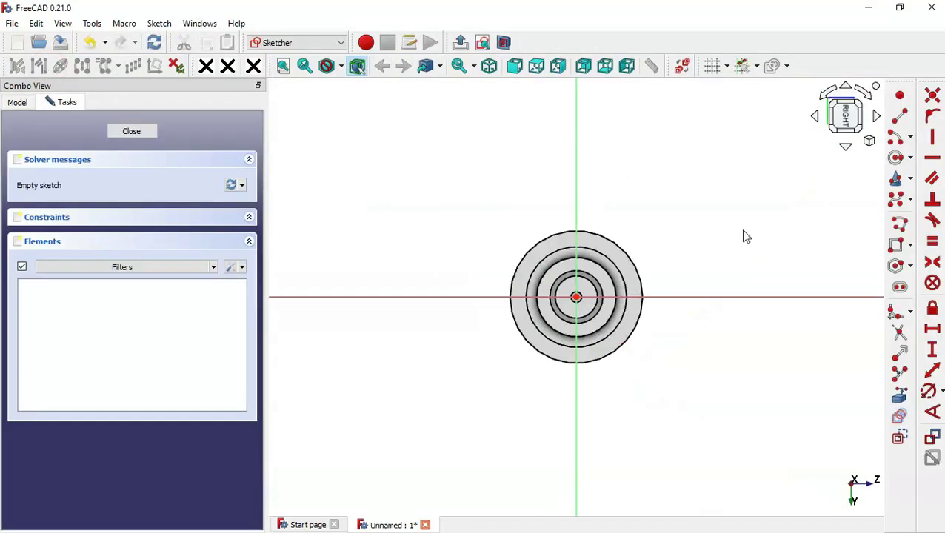
scroll(665, 239, "up", 1)
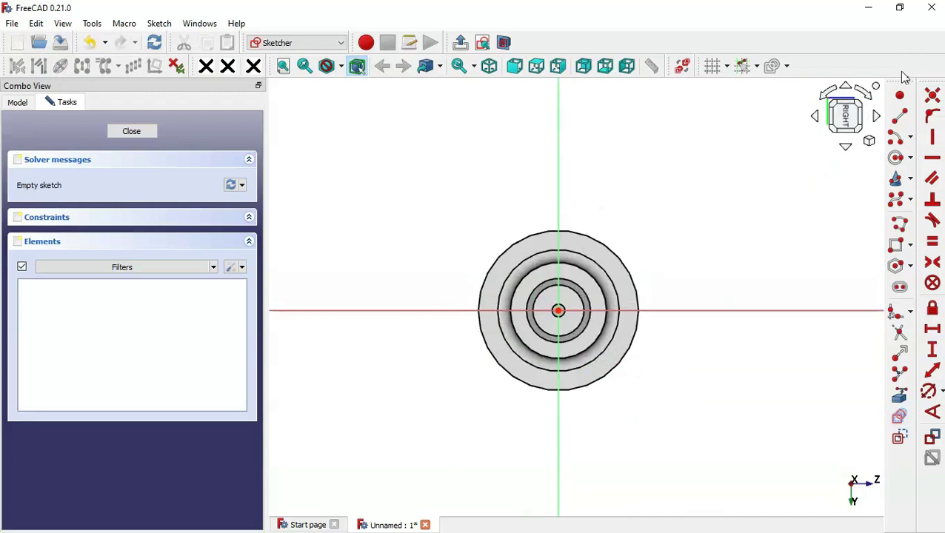
left_click(899, 395)
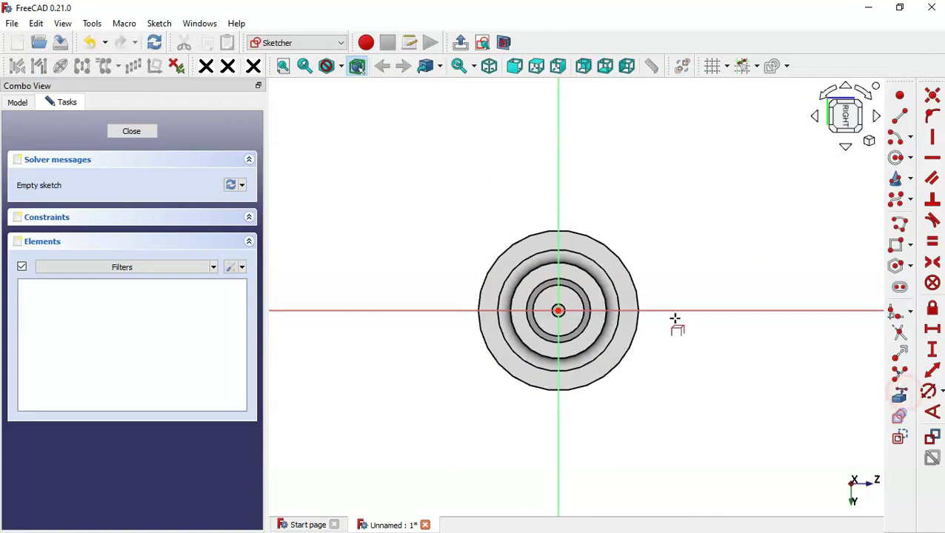
left_click(578, 293)
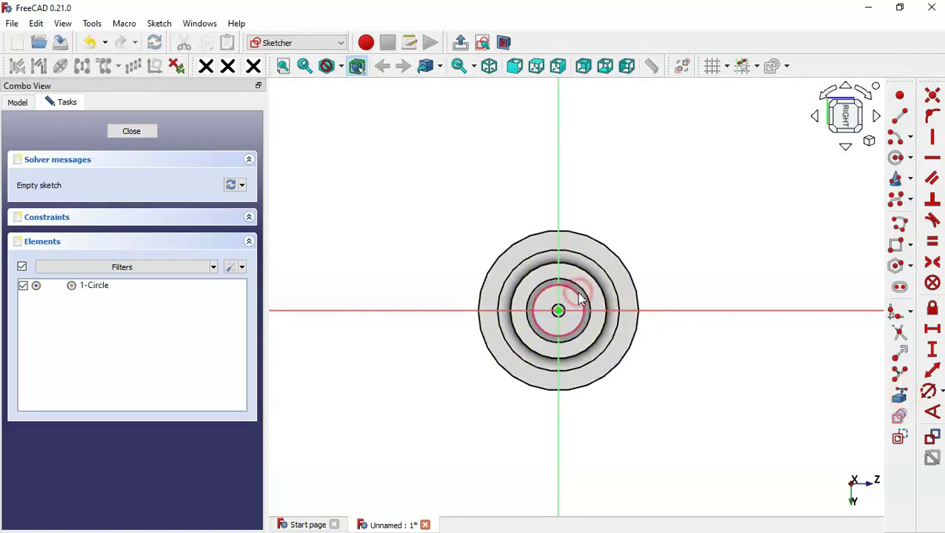
Step: Draw two centred rectangles on the origin, the smaller one around the circle
scroll(594, 303, "up", 2)
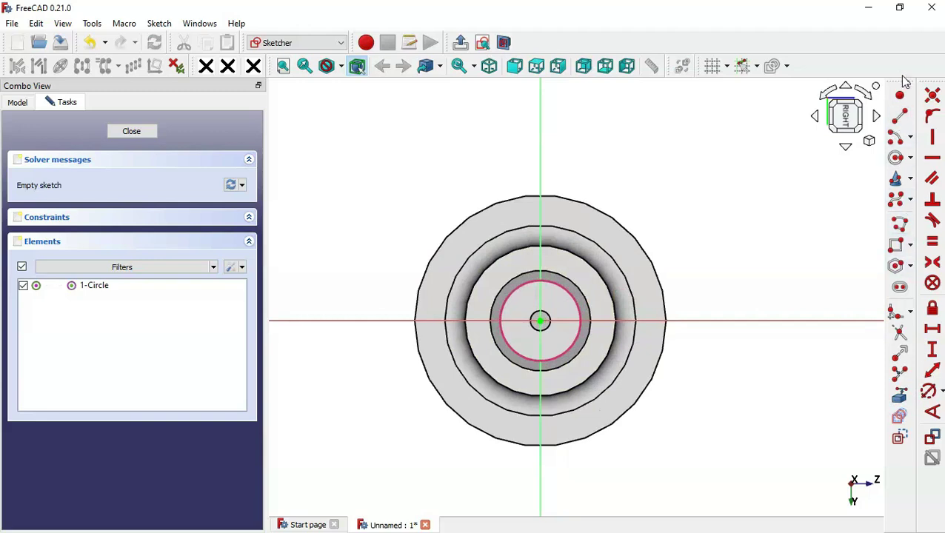
left_click(911, 245)
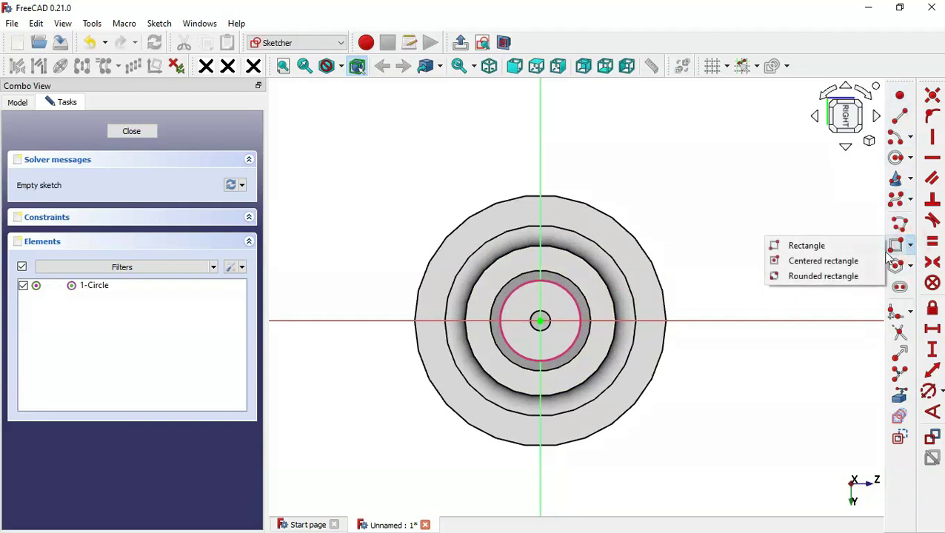
left_click(830, 262)
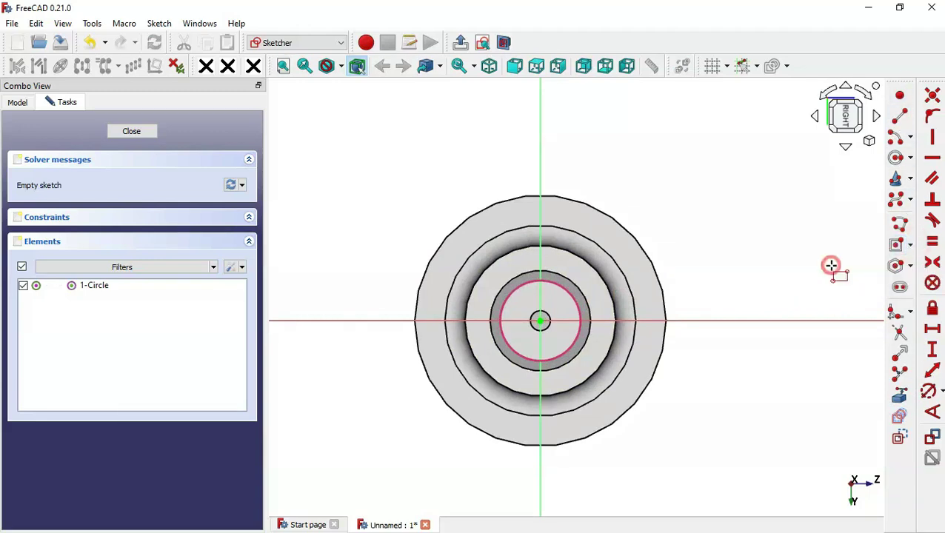
left_click(540, 321)
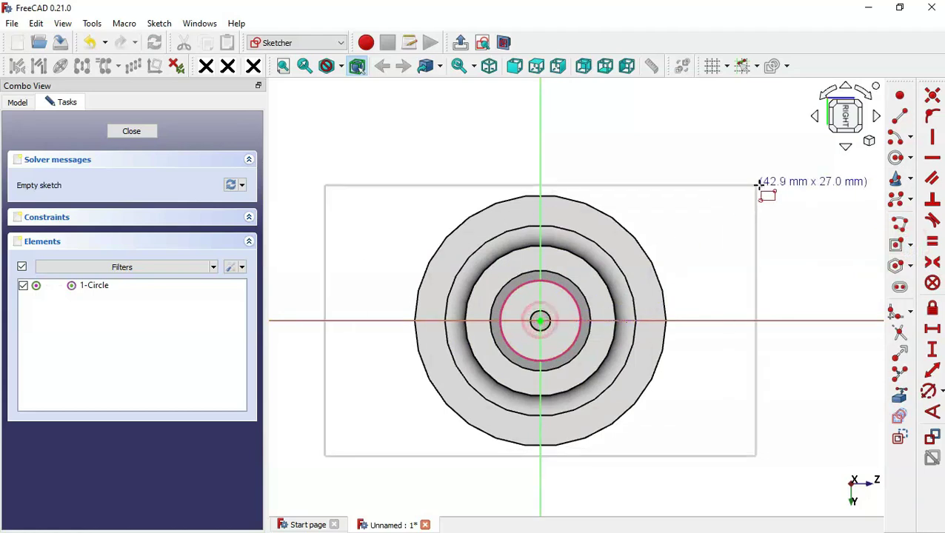
left_click(745, 140)
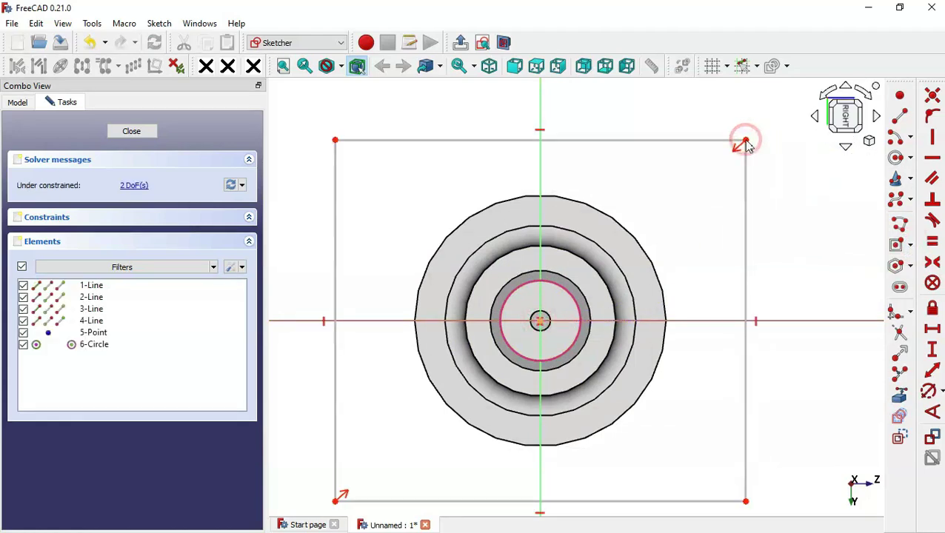
left_click(540, 321)
left_click(604, 259)
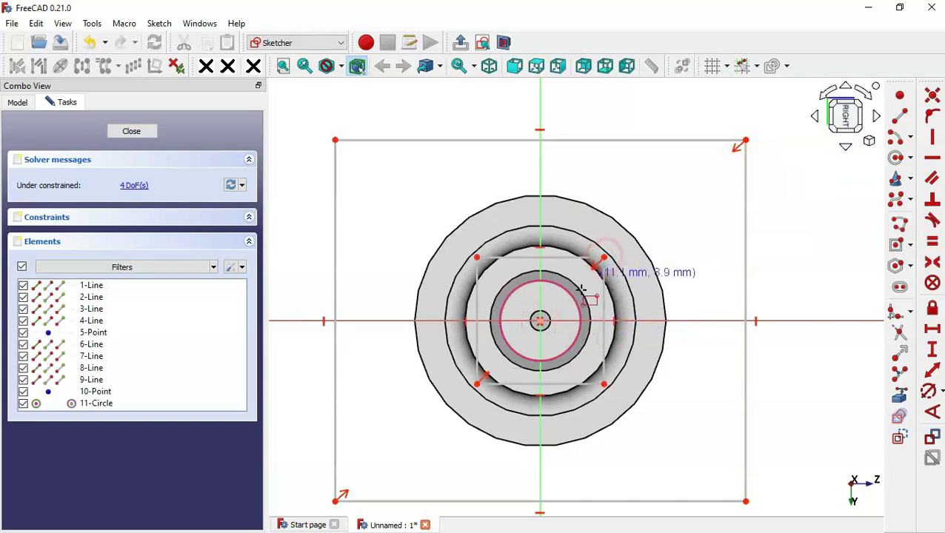
Step: Make the square's top and right sides equal and its top side tangent to the inner circle
scroll(585, 303, "up", 1)
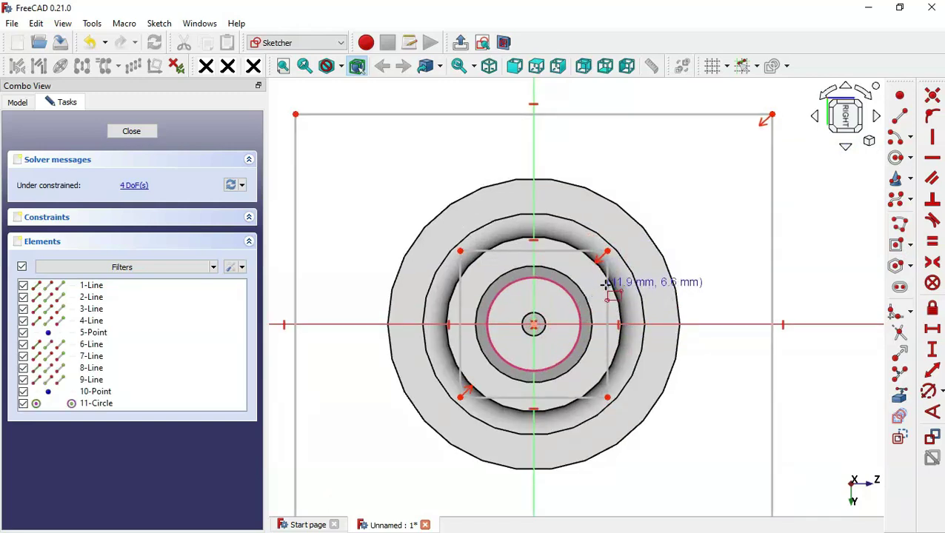
left_click(932, 242)
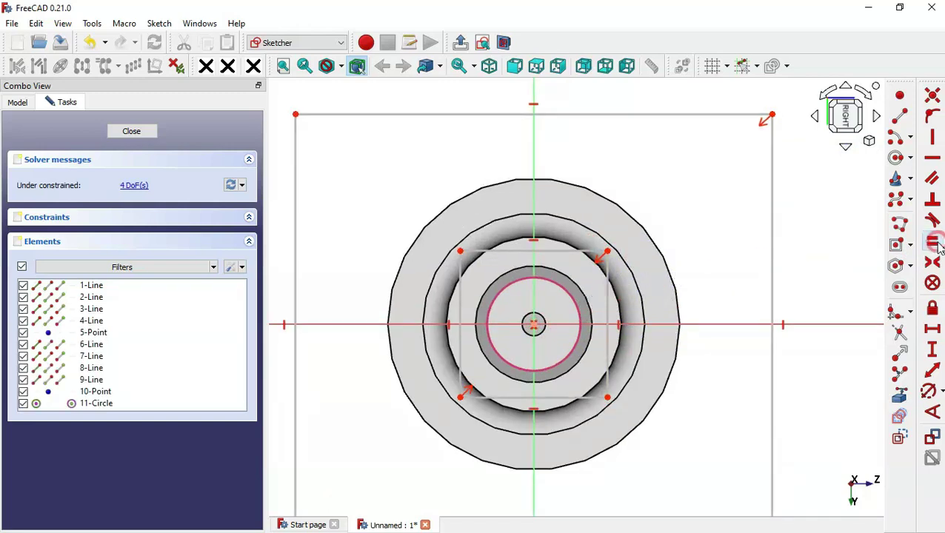
left_click(564, 252)
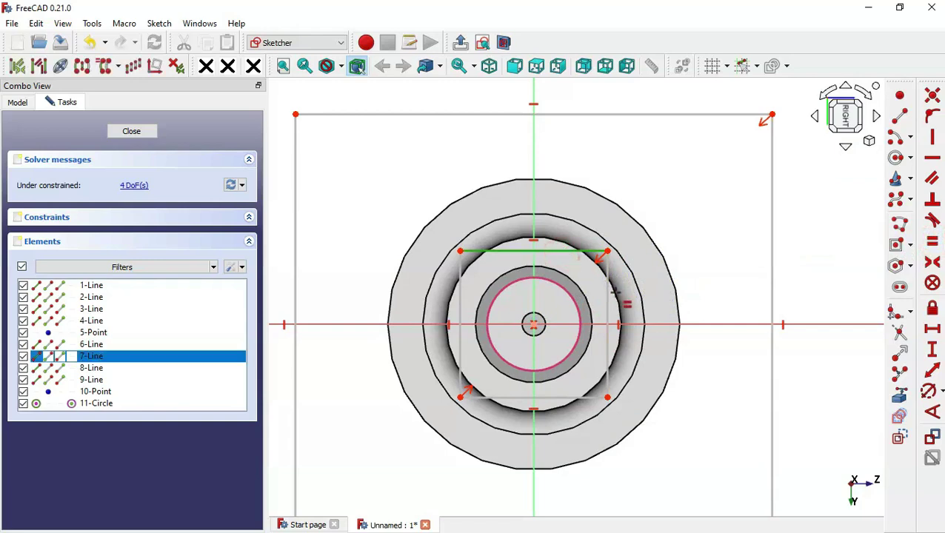
left_click(608, 290)
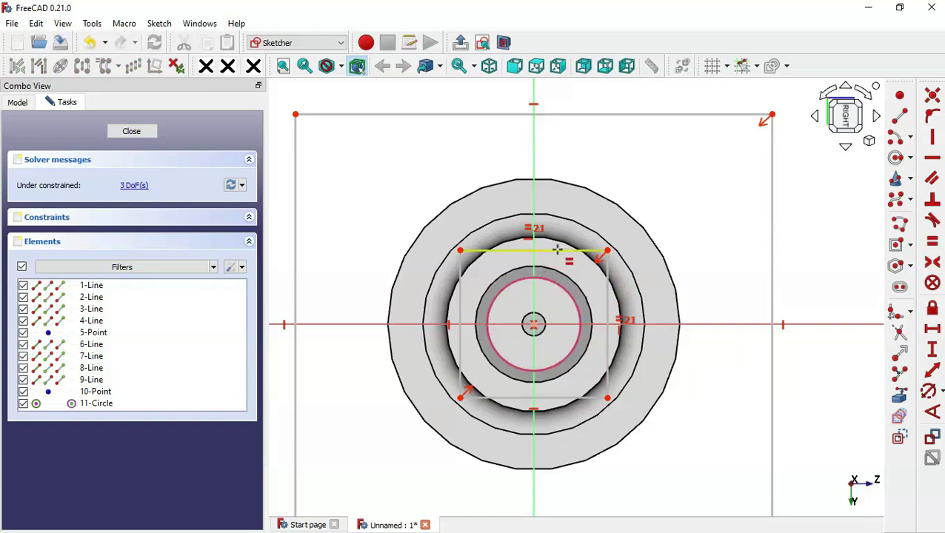
left_click(932, 222)
left_click(574, 252)
left_click(558, 285)
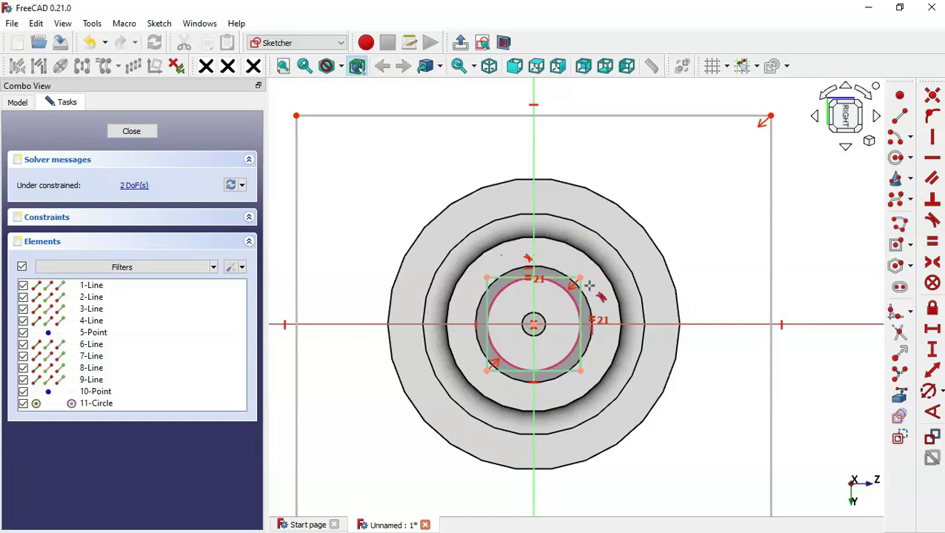
Step: Close the sketch and pocket the square profile 20 mm into the shaft's right end
left_click(460, 43)
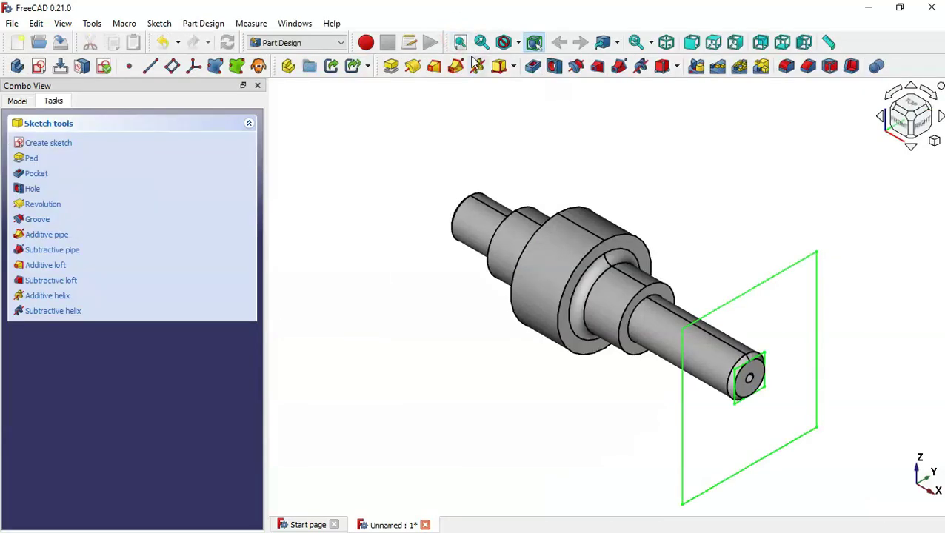
left_click(532, 66)
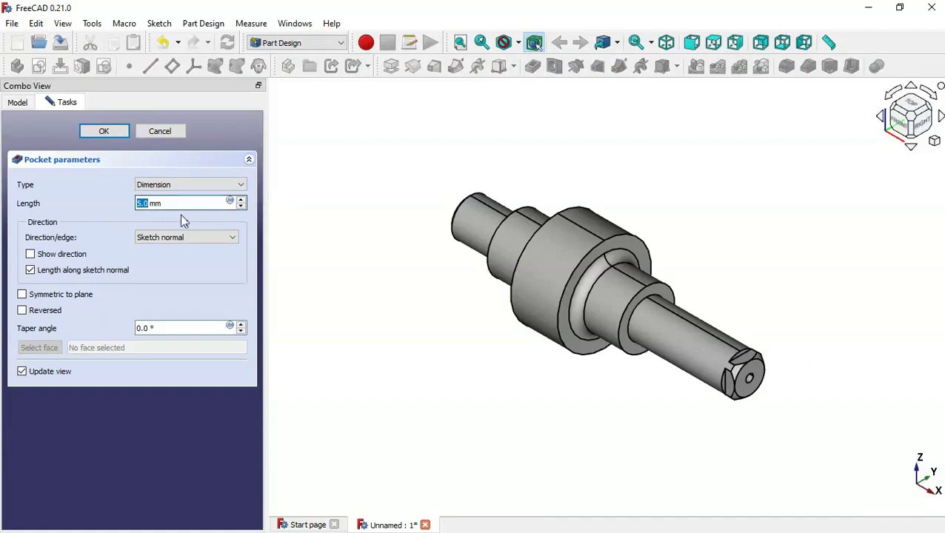
key("alt+Tab")
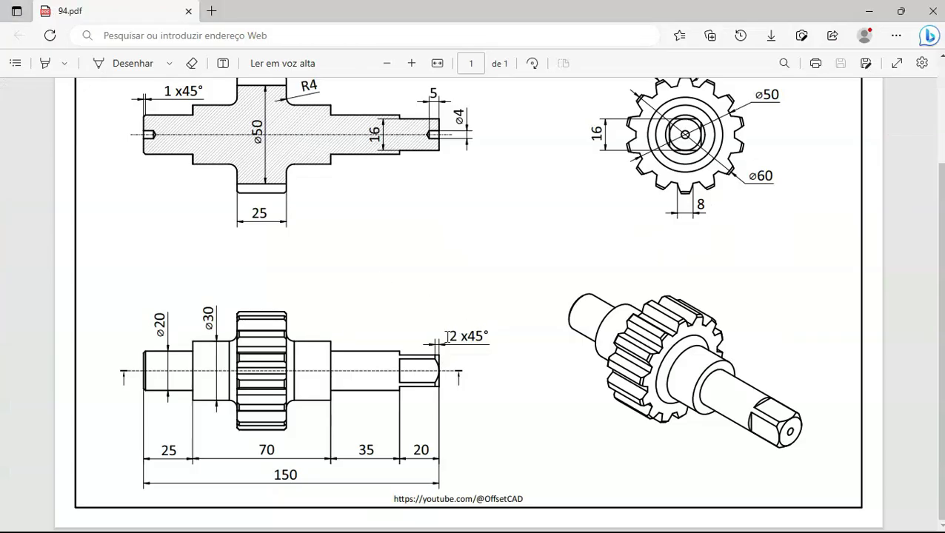
key("alt+Tab")
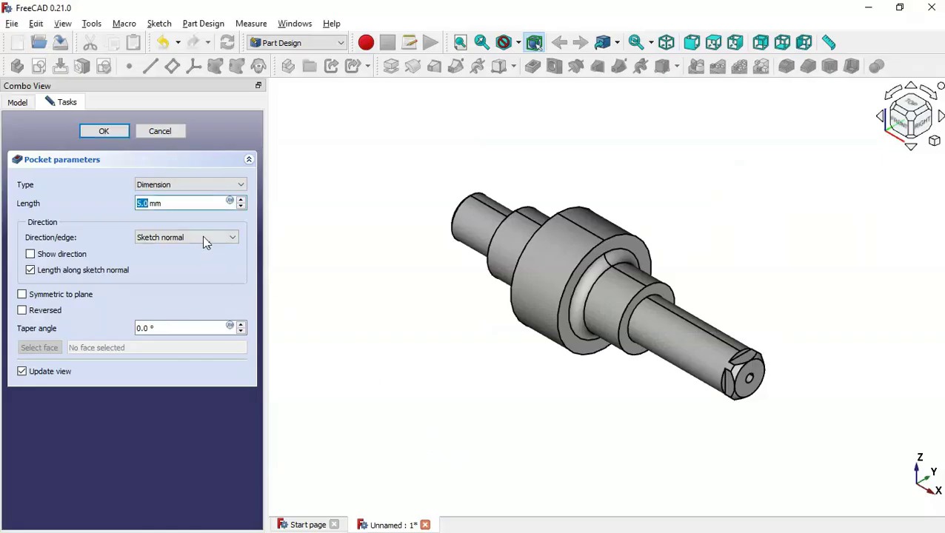
left_click(190, 205)
left_click_drag(175, 205, 103, 207)
type("2")
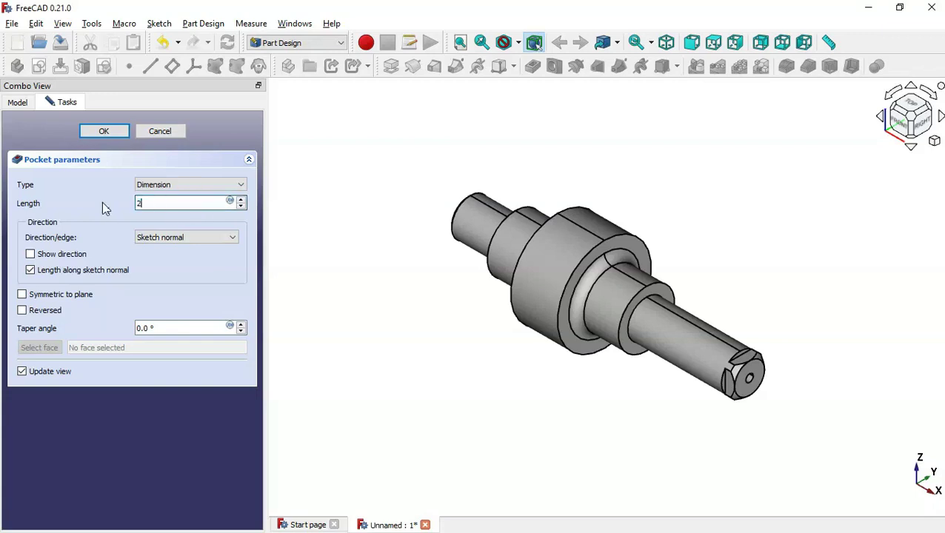
left_click(104, 131)
middle_click_drag(507, 369, 472, 389)
middle_click(472, 390)
Step: Fit the whole shaft in view and consult the reference drawing
key("v")
key("f")
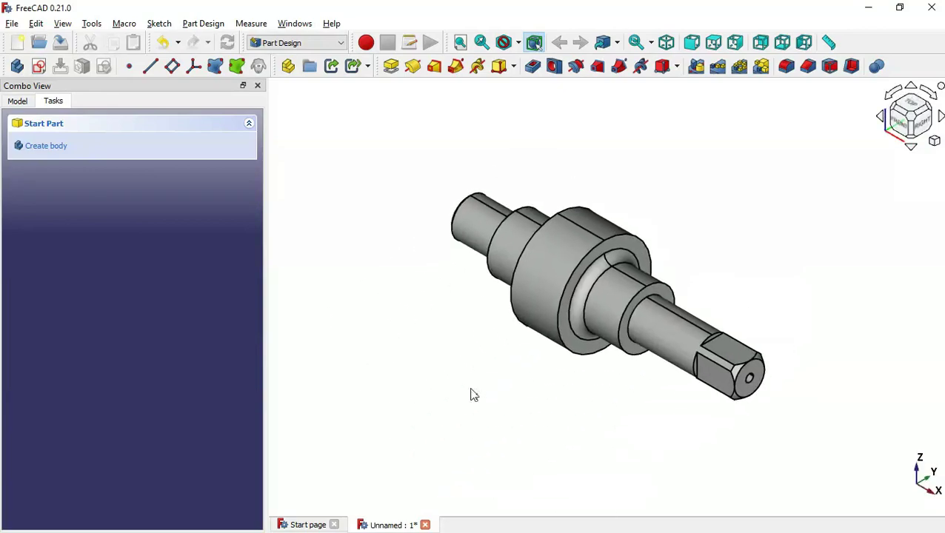
key("alt+Tab")
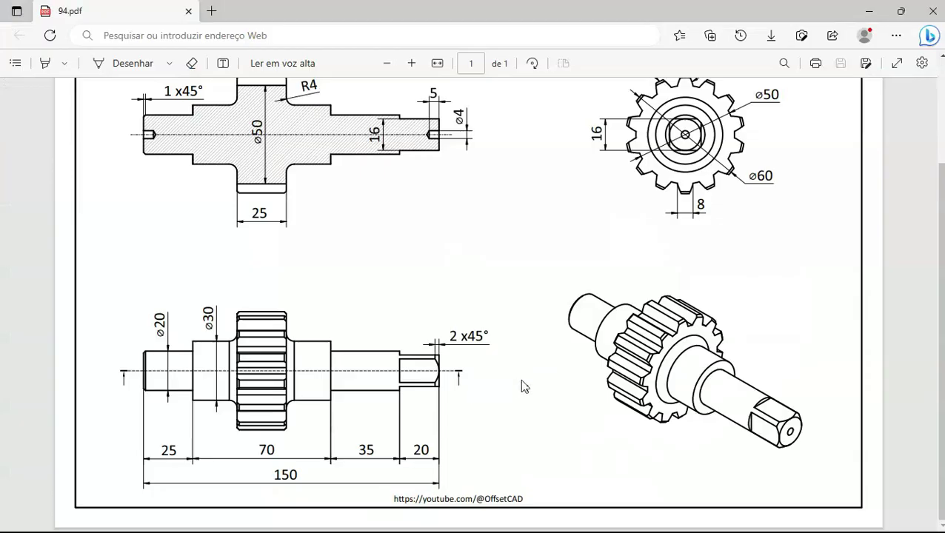
scroll(522, 386, "up", 3)
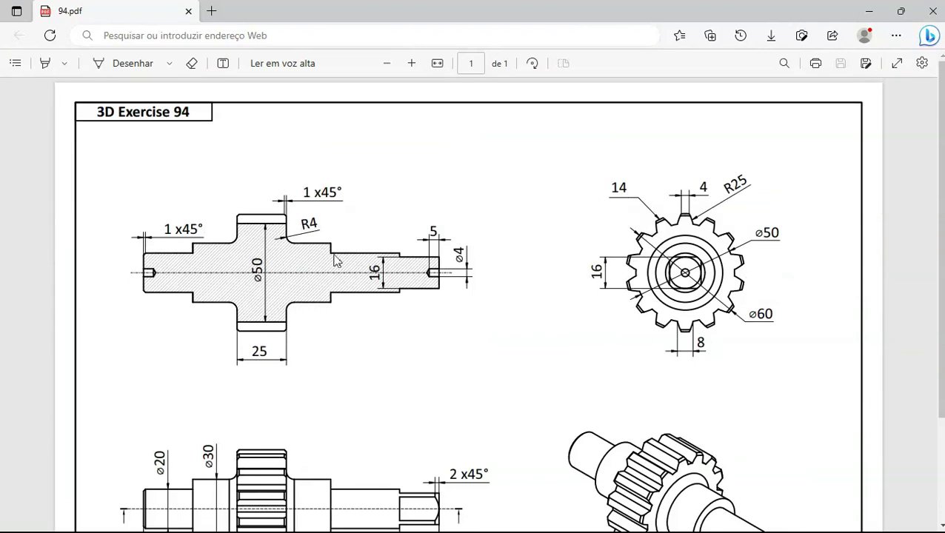
key("alt+Tab")
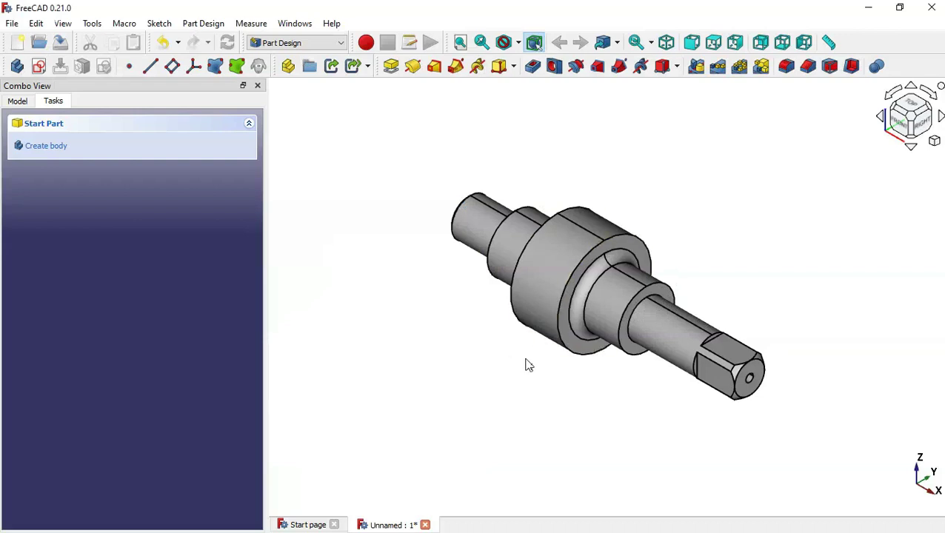
Step: Sketch on the gear body's side face, section view on, with its outer circle referenced
left_click(627, 264)
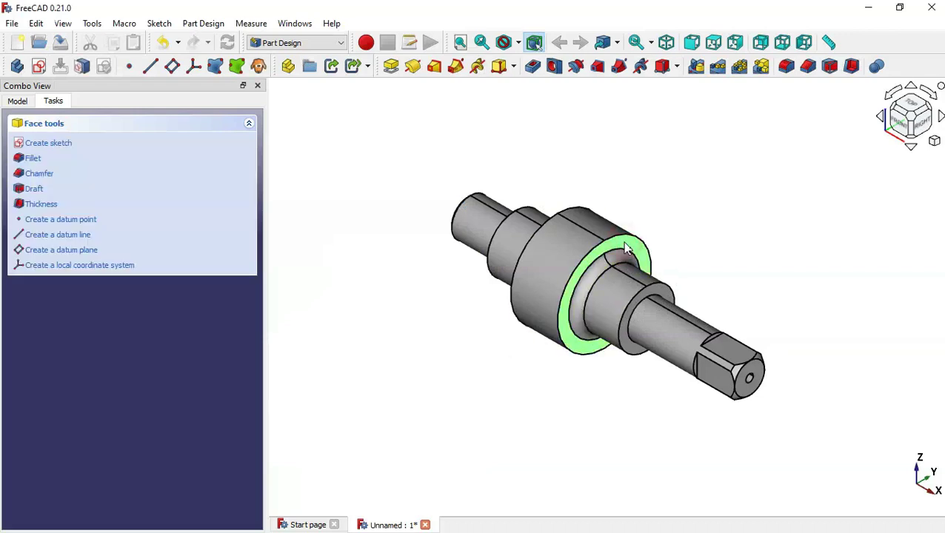
left_click(39, 66)
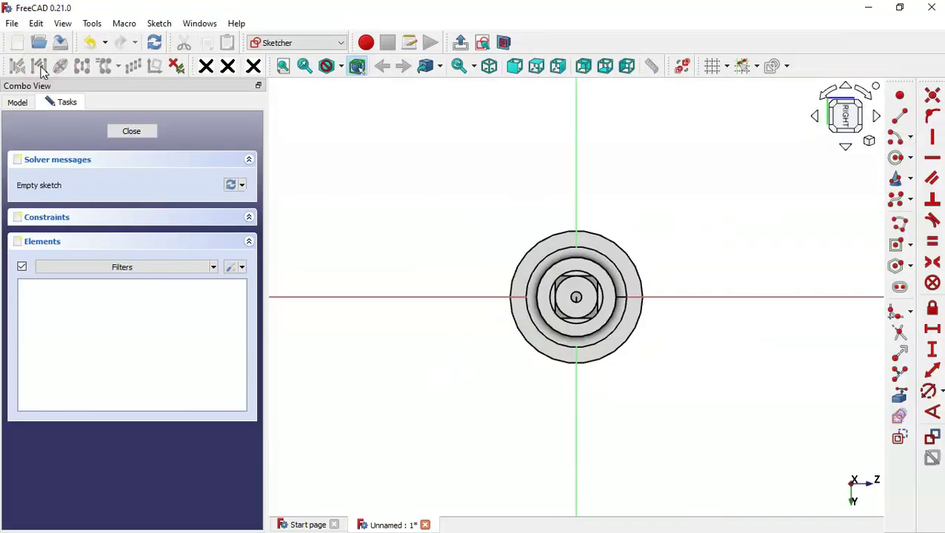
left_click(504, 42)
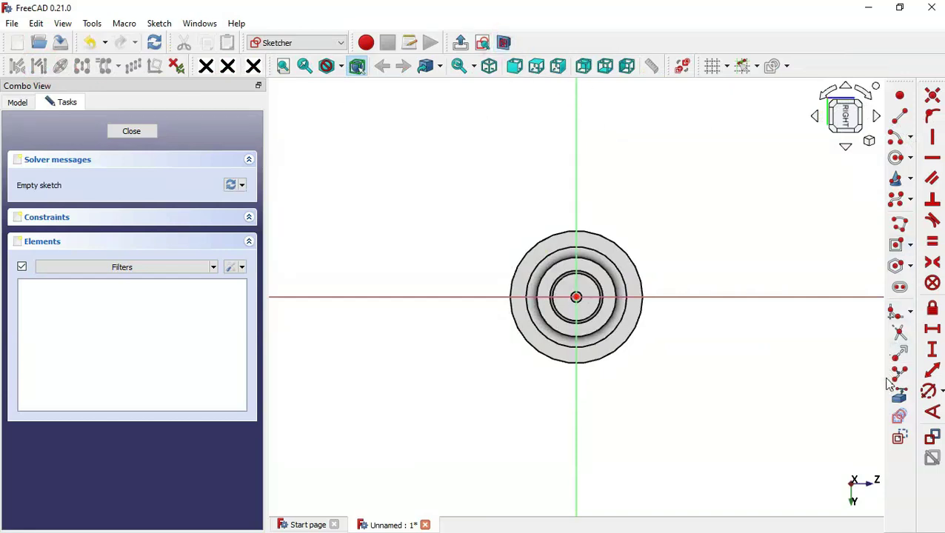
left_click(899, 397)
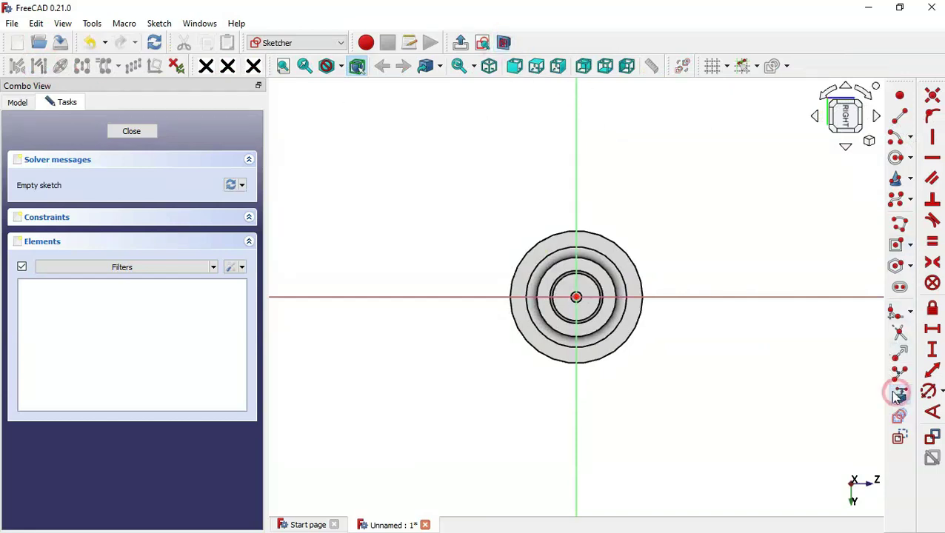
left_click(615, 248)
scroll(605, 207, "up", 1)
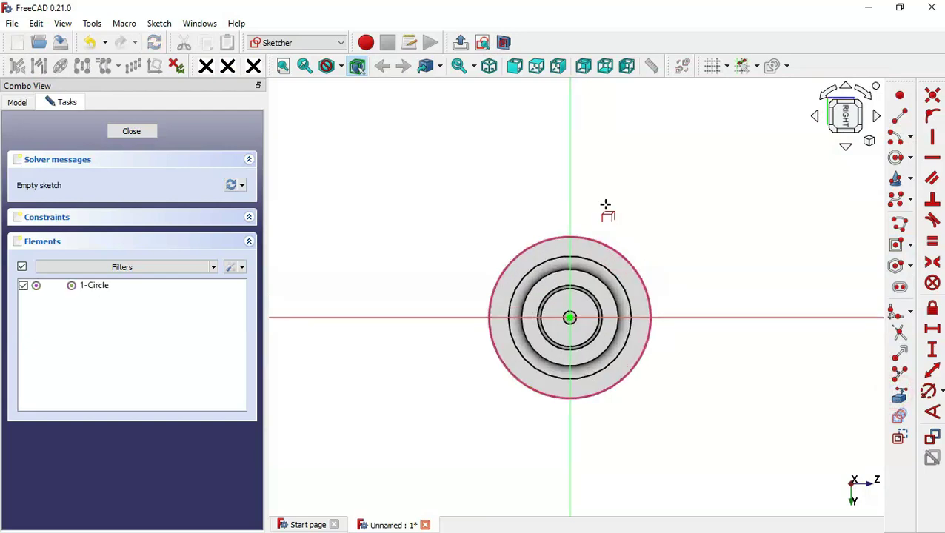
Step: Check the gear tooth dimensions in the drawing and choose the centre-point arc tool
left_click(899, 144)
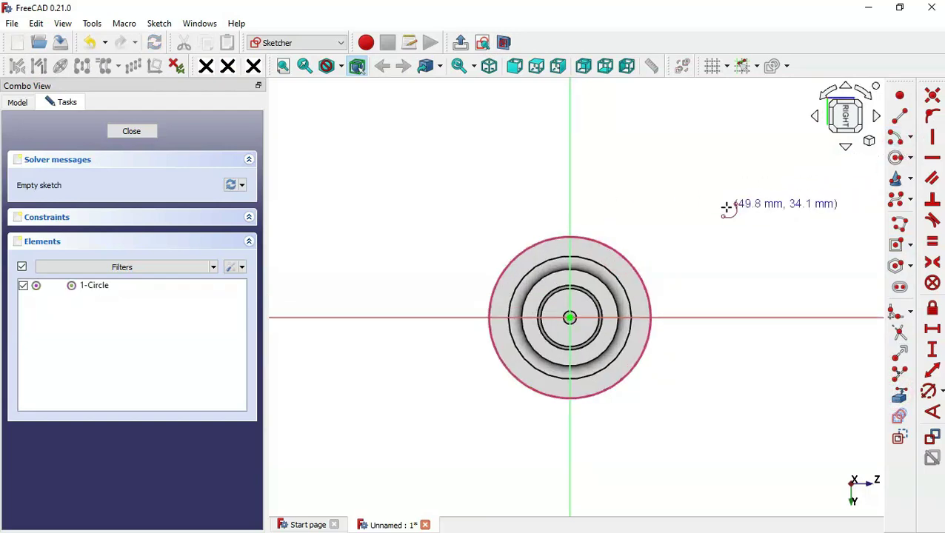
key("alt+Tab")
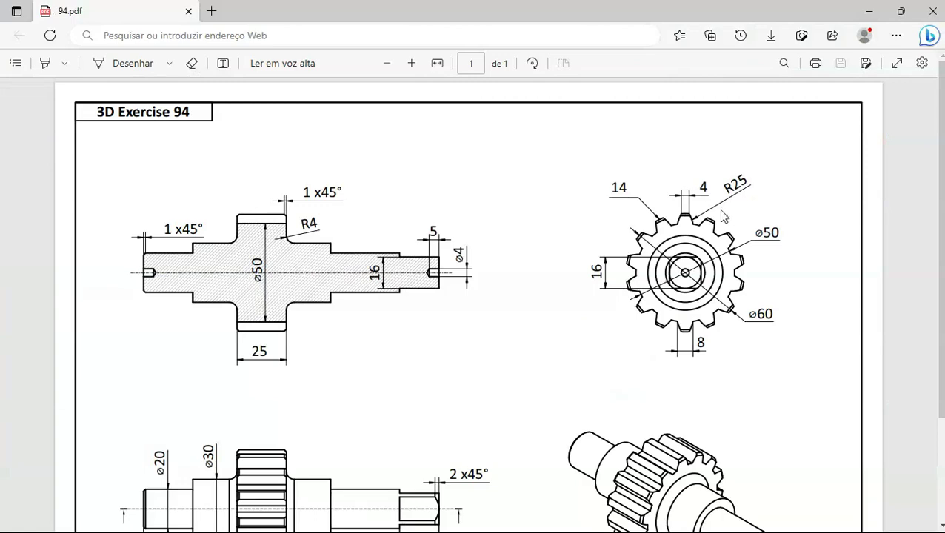
scroll(724, 215, "up", 3, "ctrl")
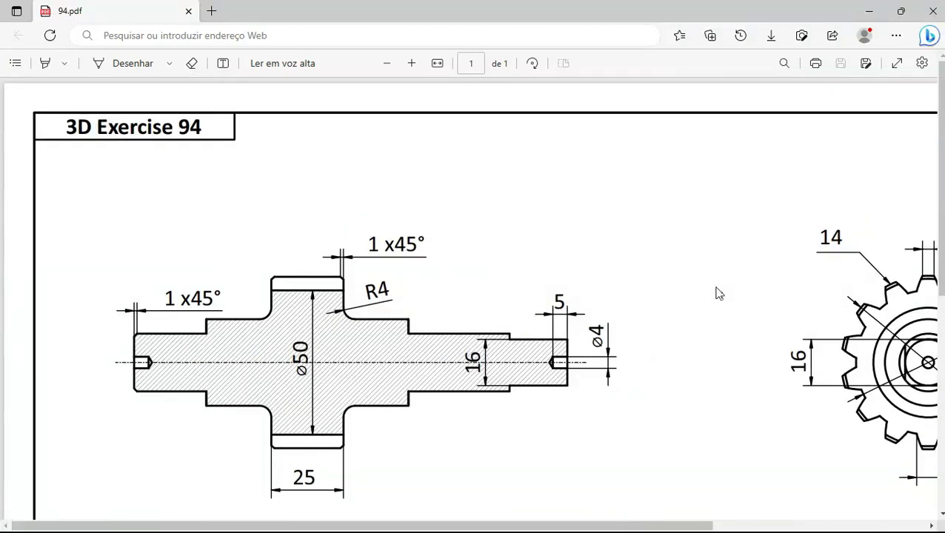
scroll(716, 293, "right", 2)
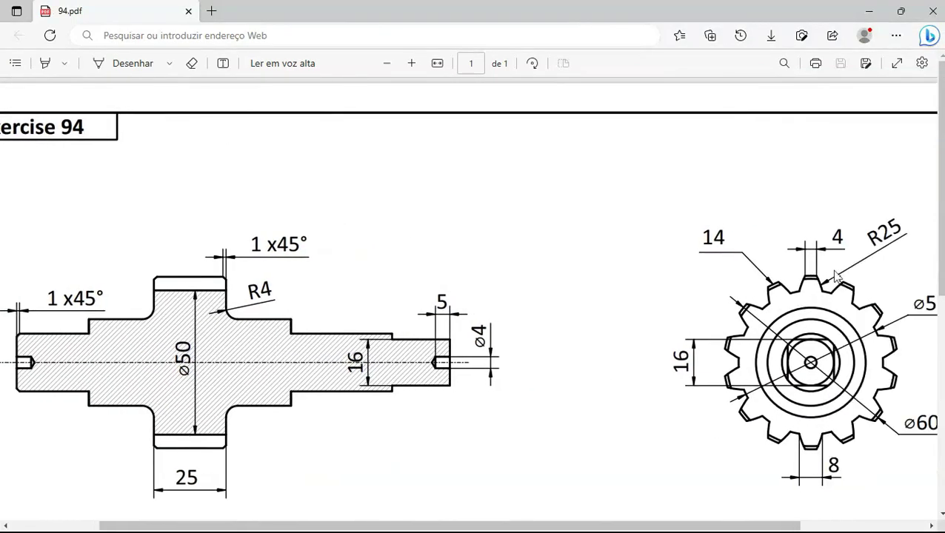
key("alt+Tab")
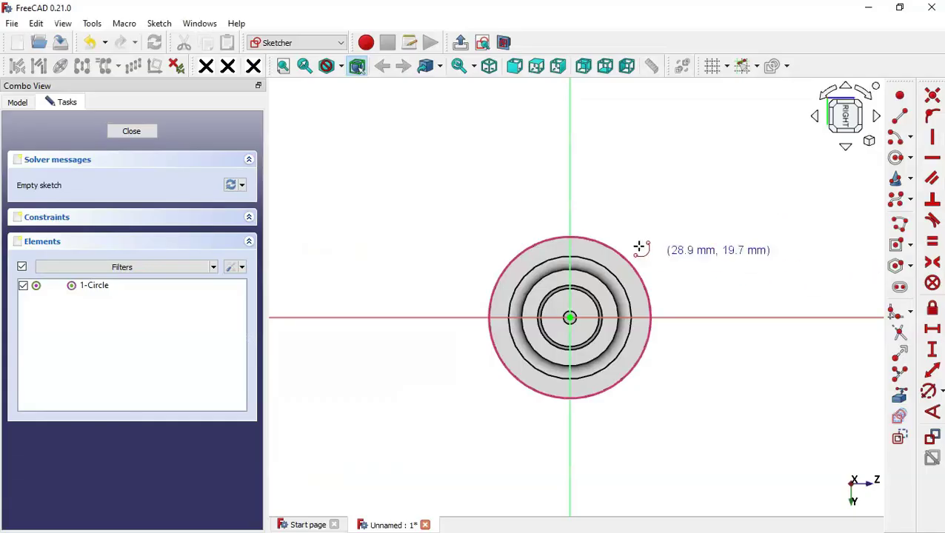
scroll(610, 236, "up", 3)
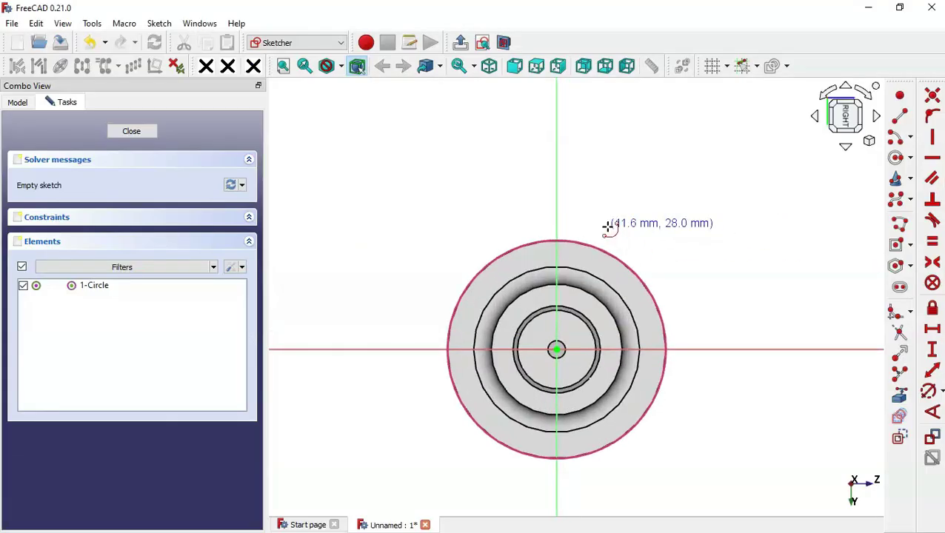
left_click(897, 136)
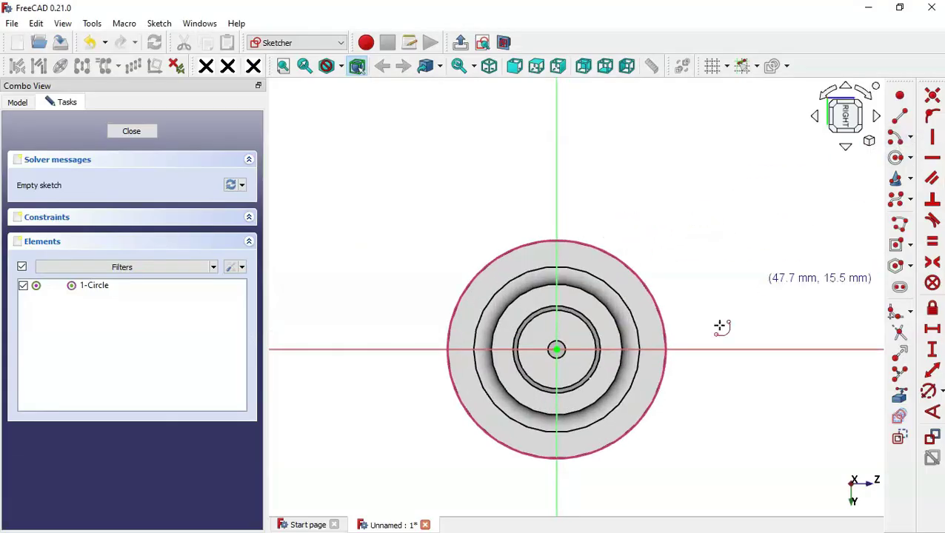
Step: Draw two origin-centred arcs for the tooth's base and top
left_click(556, 349)
left_click(495, 259)
left_click(626, 265)
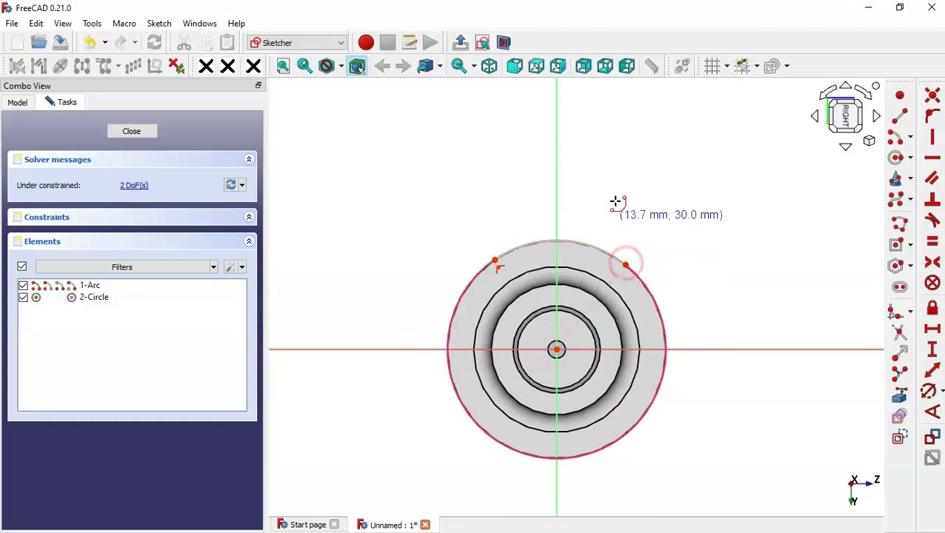
left_click(556, 349)
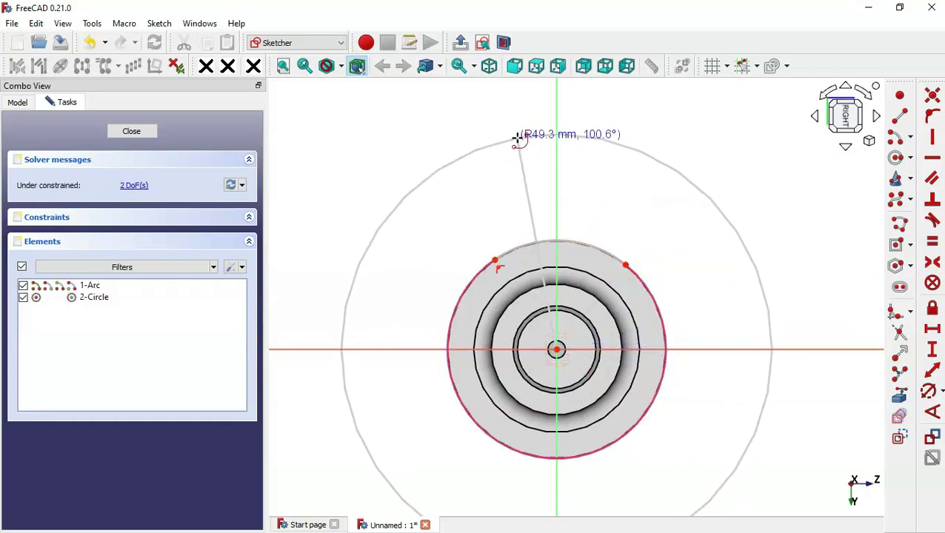
left_click(517, 137)
left_click(605, 140)
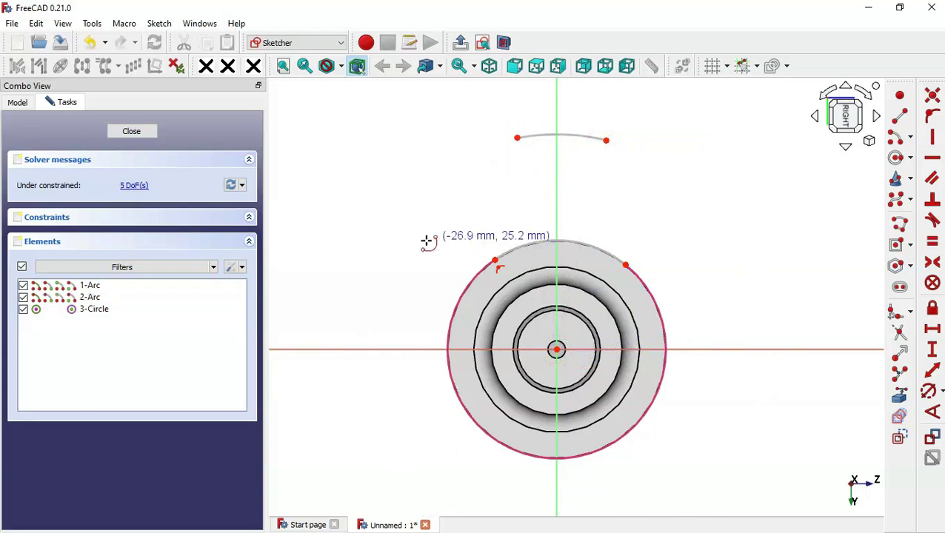
Step: Draw the two curved side arcs from the tooth top's ends down to the circle
left_click(404, 233)
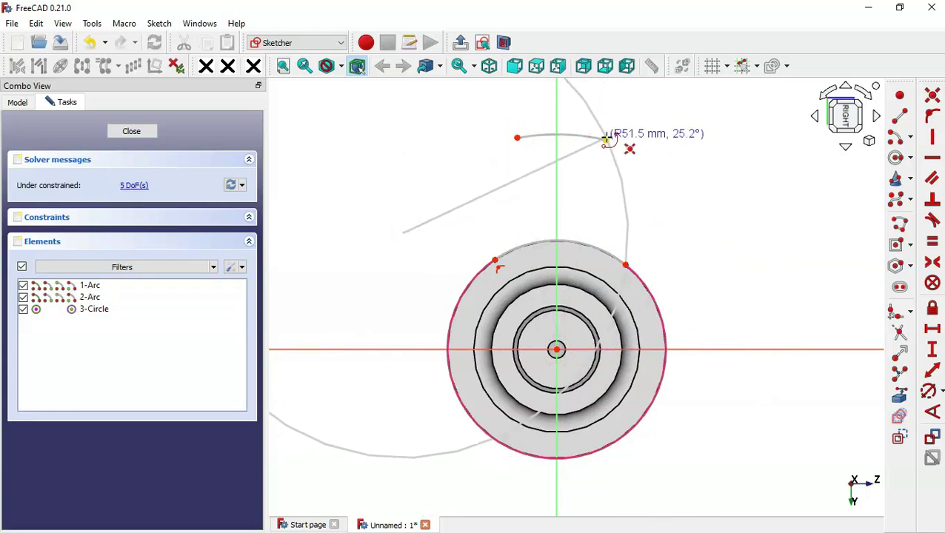
left_click(606, 138)
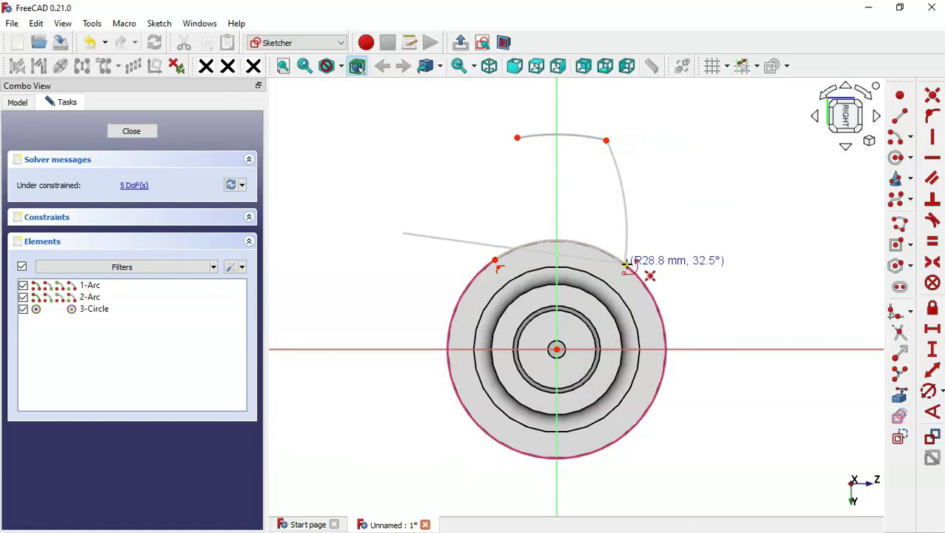
left_click(627, 264)
left_click(708, 217)
left_click(517, 138)
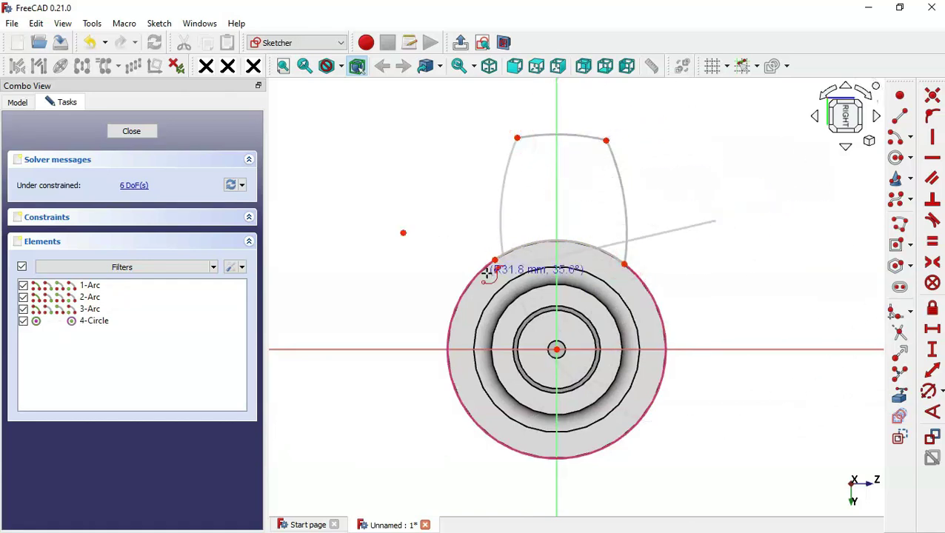
left_click(493, 259)
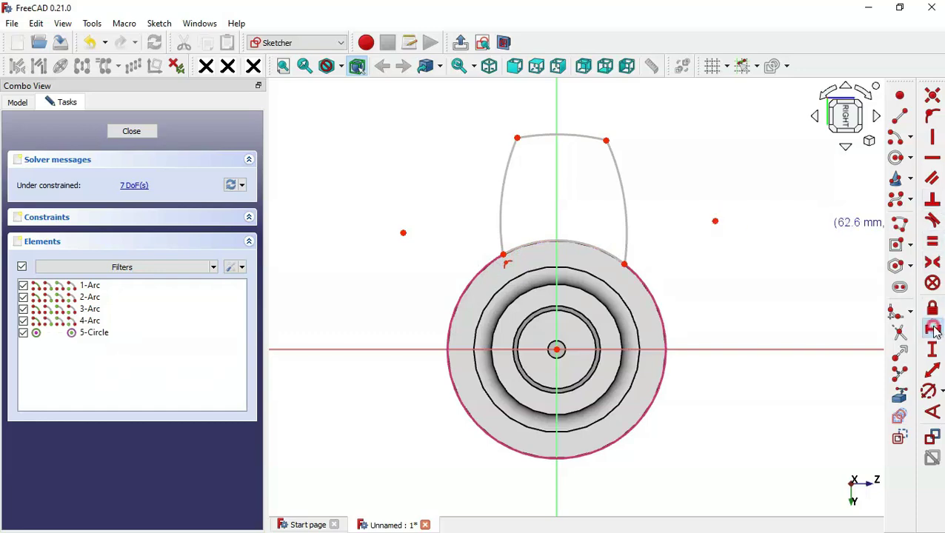
Step: Dimension the tooth's top width to 4 mm
key("alt+Tab")
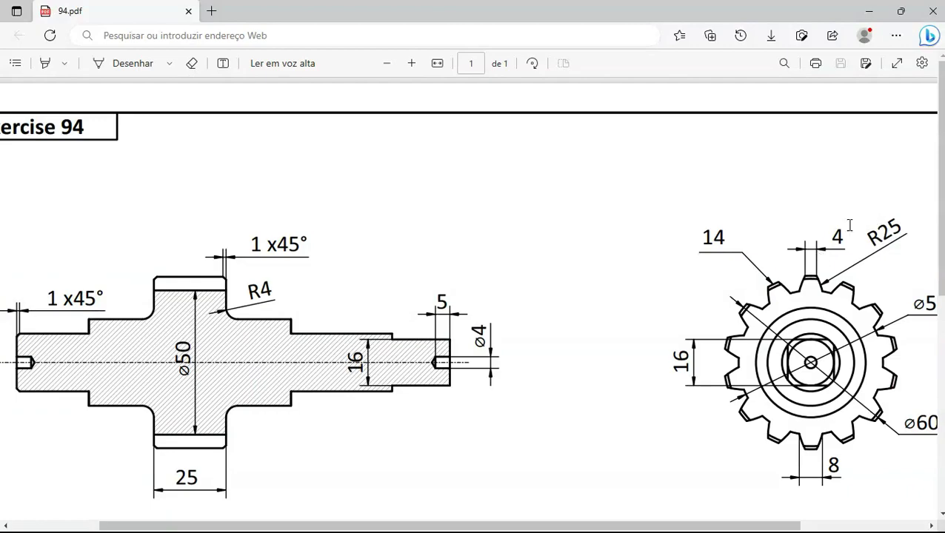
key("alt+Tab")
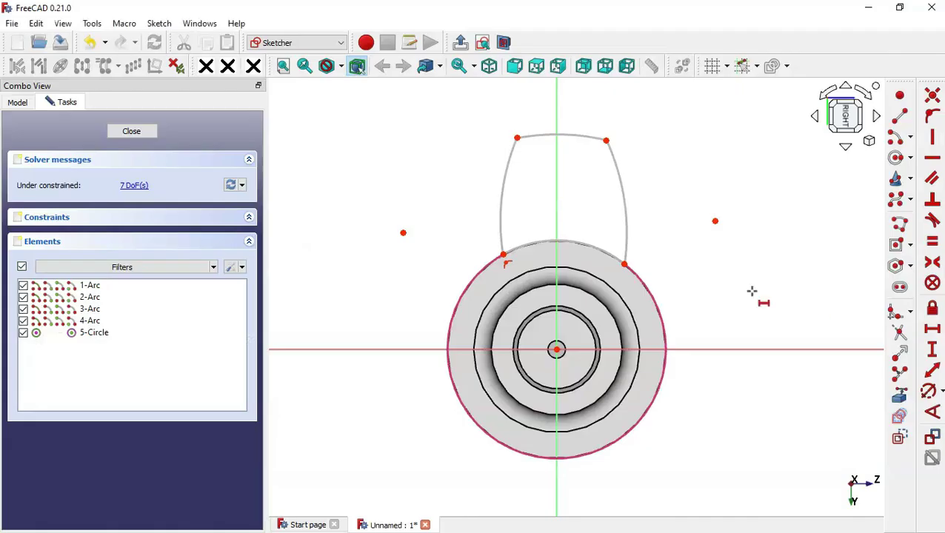
left_click(518, 137)
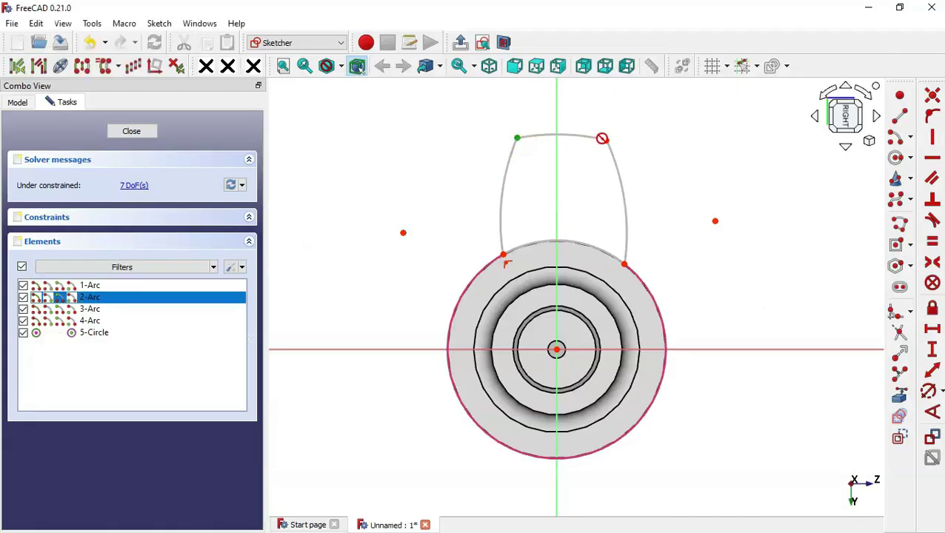
left_click(605, 138)
type("l")
type("4")
key("Return")
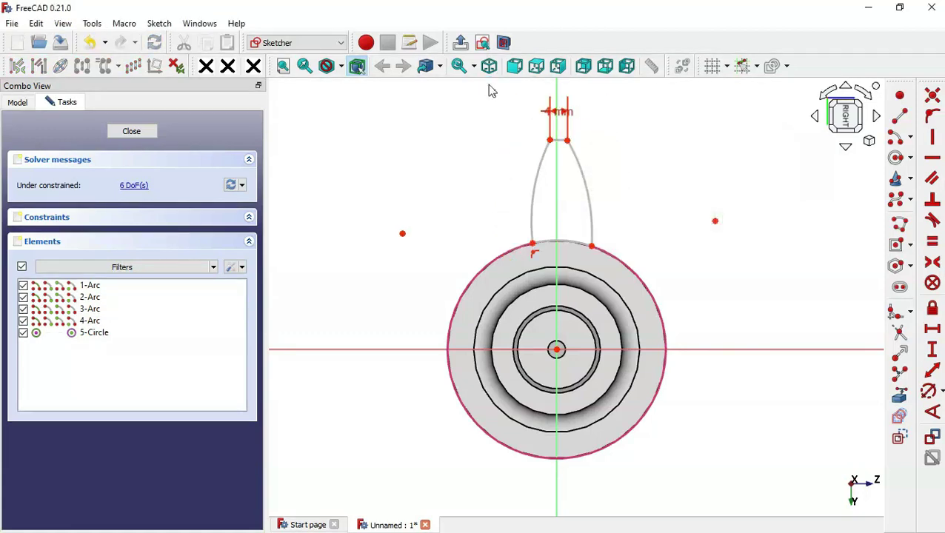
Step: Dimension the tooth's base width to 8 mm after checking the drawing
left_click(532, 243)
left_click(592, 245)
key("i")
key("alt+Tab")
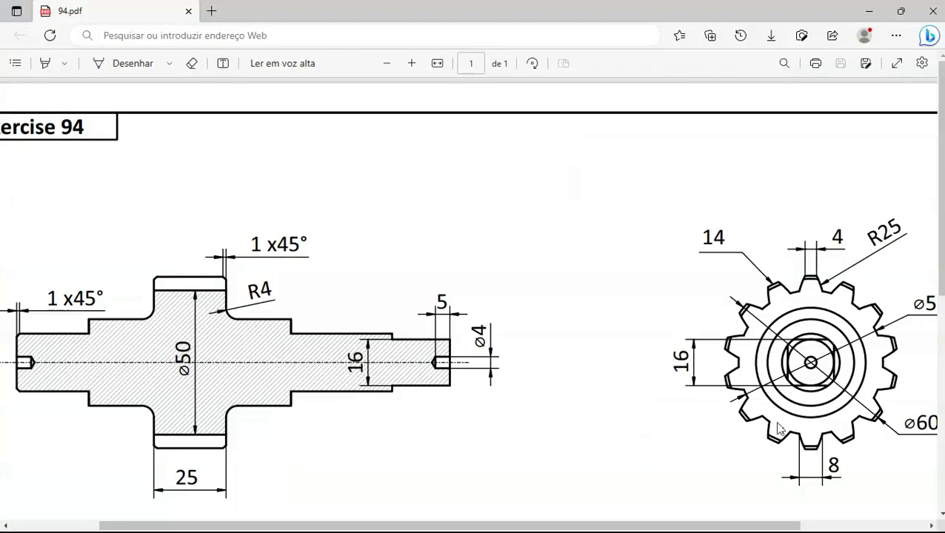
key("alt+Tab")
type("8")
key("Return")
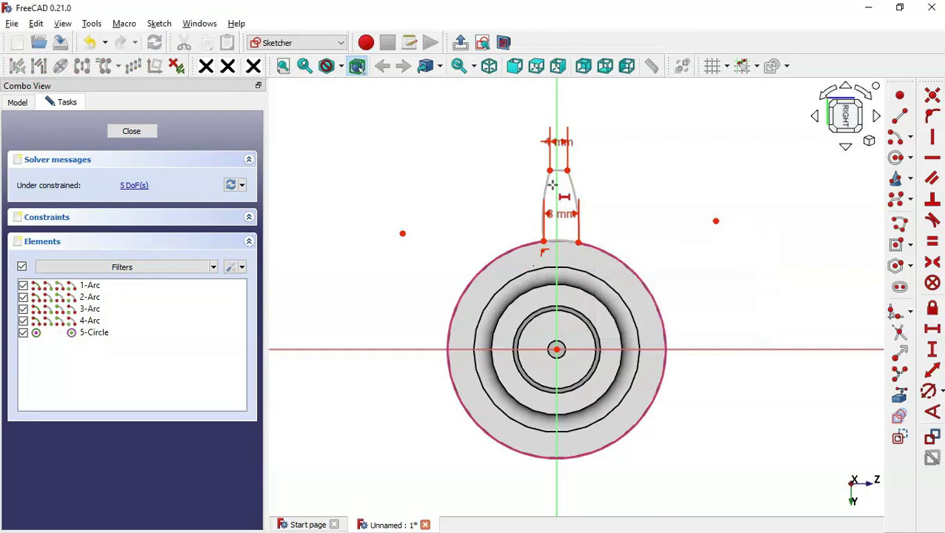
Step: Make the two side-arc centres symmetric about the vertical axis
scroll(551, 184, "up", 3)
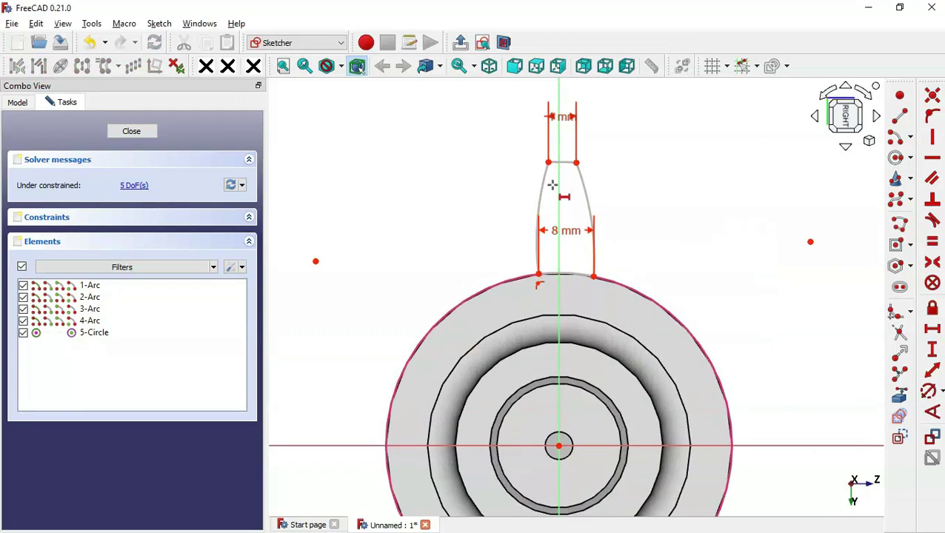
left_click(932, 262)
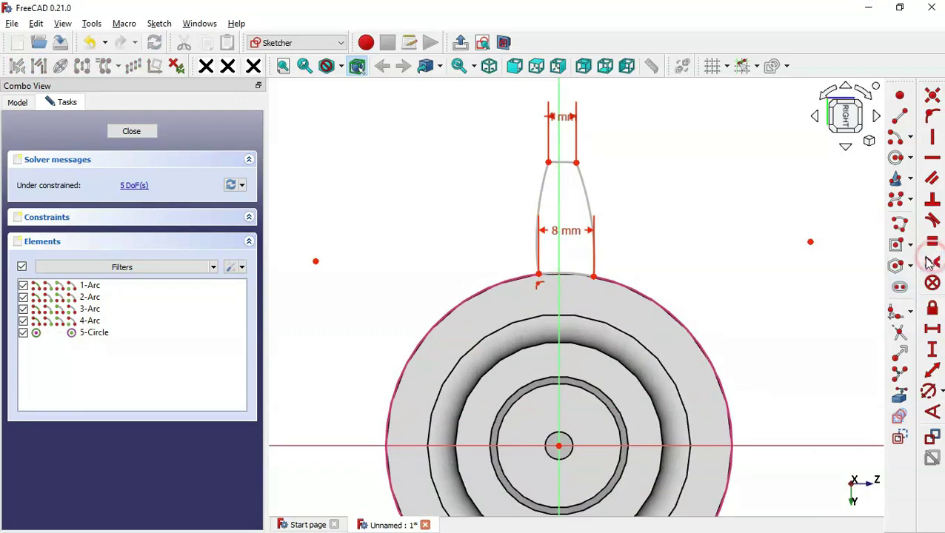
left_click(811, 242)
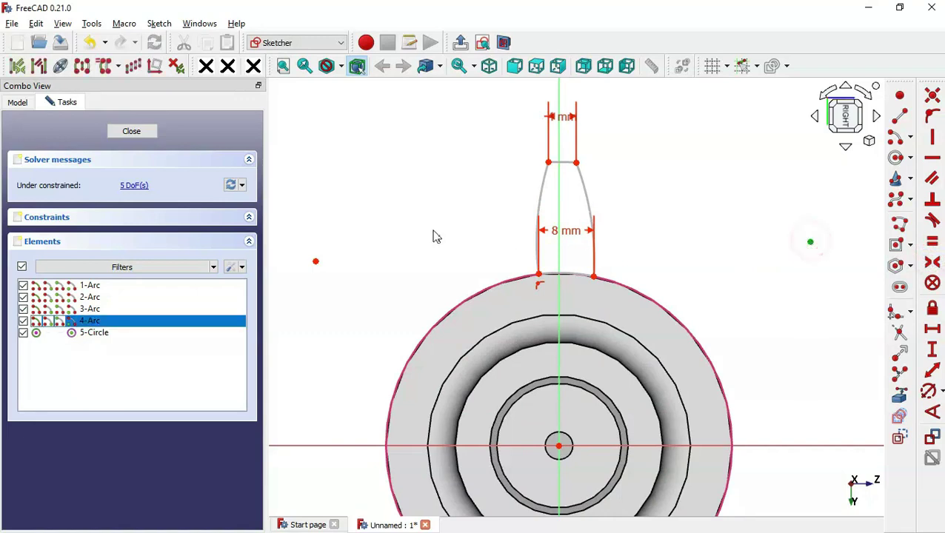
left_click(316, 262)
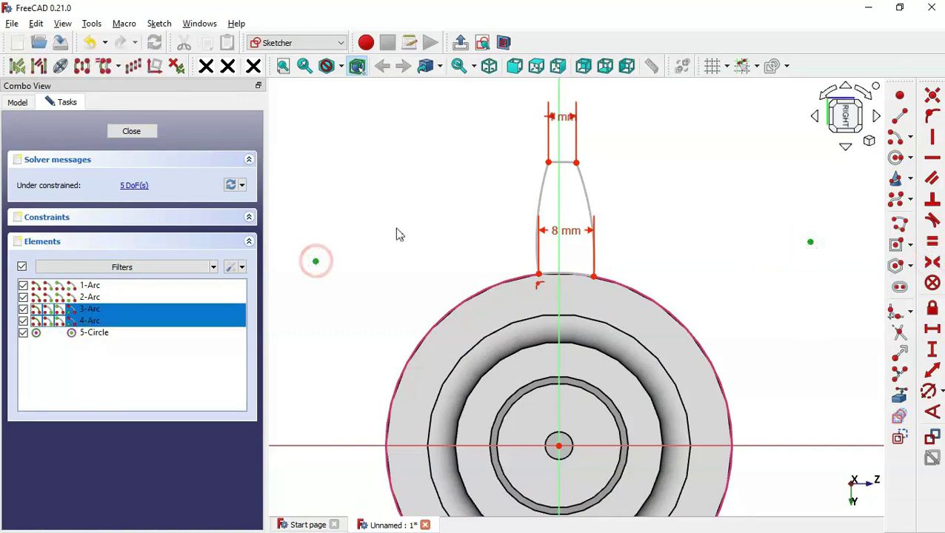
left_click(559, 196)
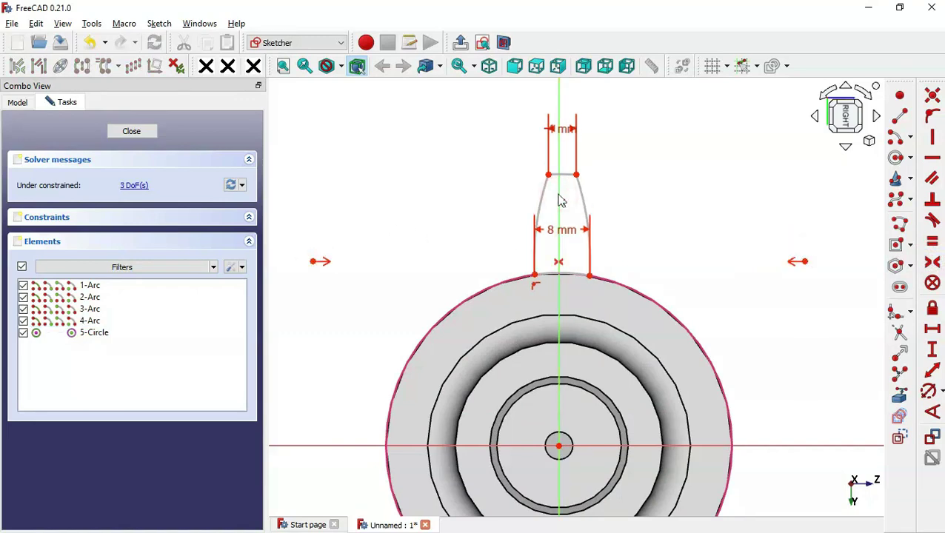
scroll(530, 229, "down", 3)
scroll(533, 237, "down", 1)
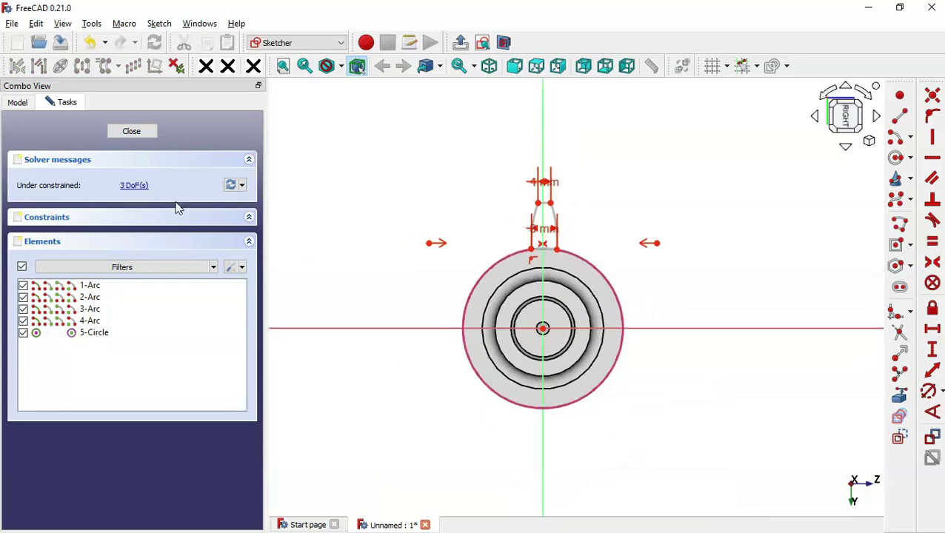
scroll(543, 214, "up", 3)
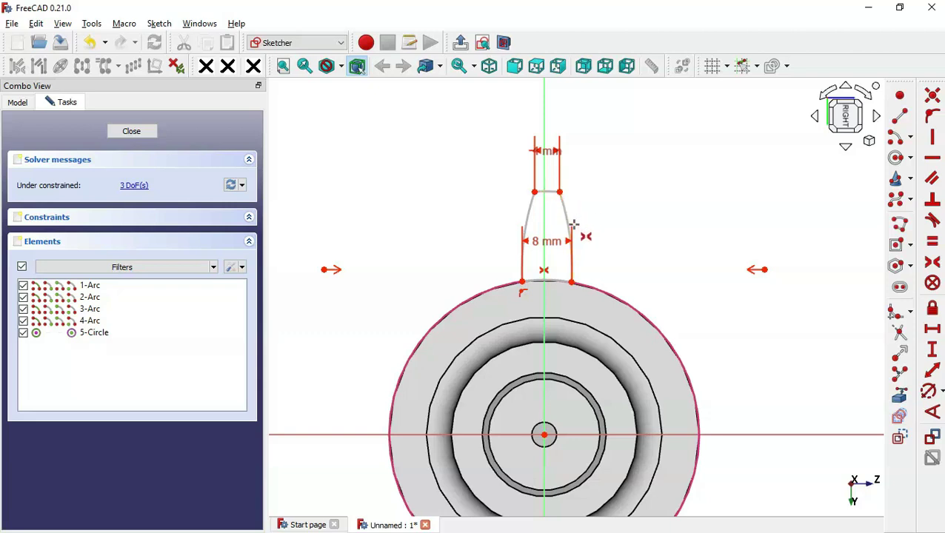
Step: Look up the arc radii in the reference drawing 94.pdf
left_click(929, 396)
key("alt+Tab")
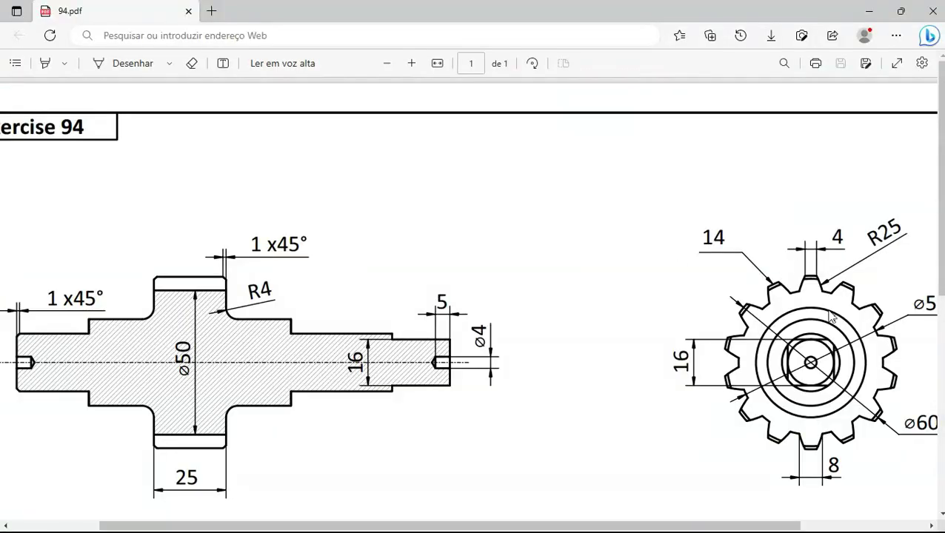
left_click(743, 283)
left_click_drag(656, 525, 766, 525)
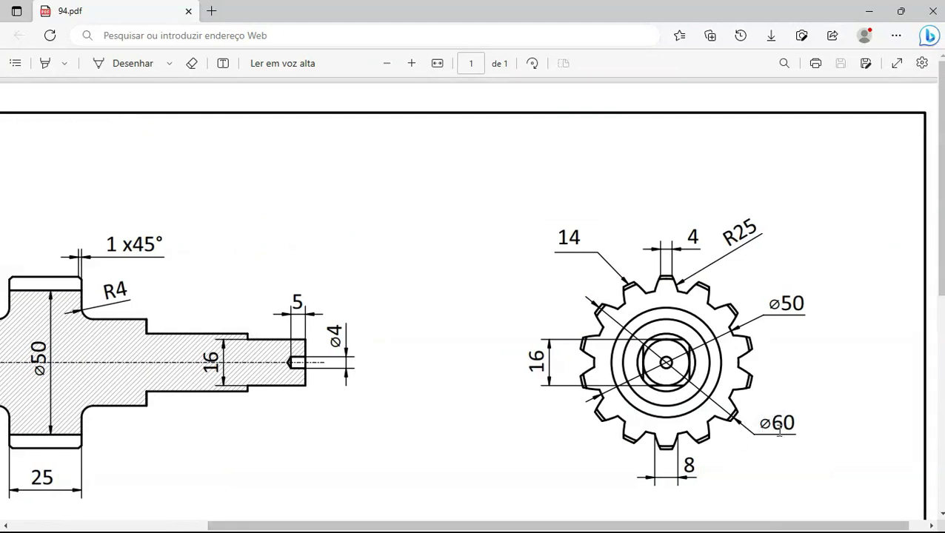
key("alt+Tab")
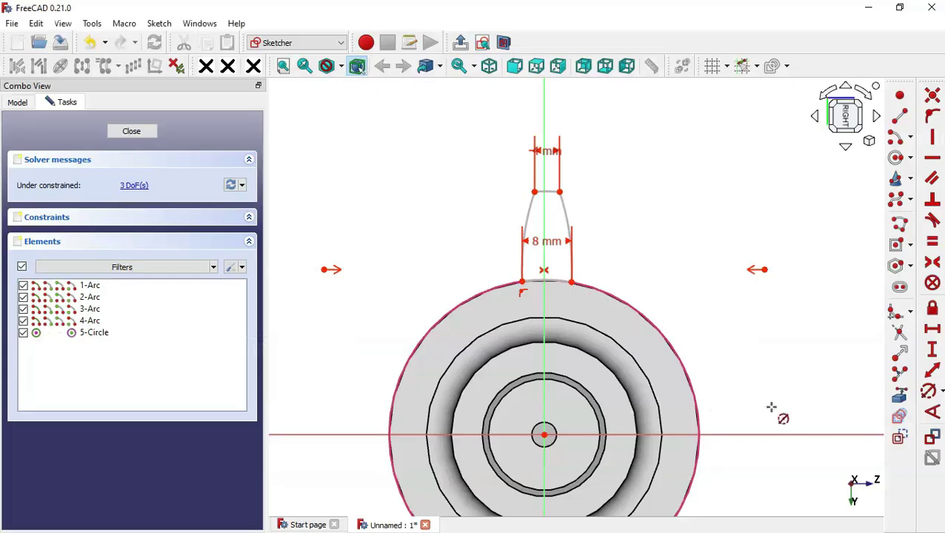
Step: Give the tooth's top arc radius R30 (60/2) and a side arc radius R25
left_click(554, 192)
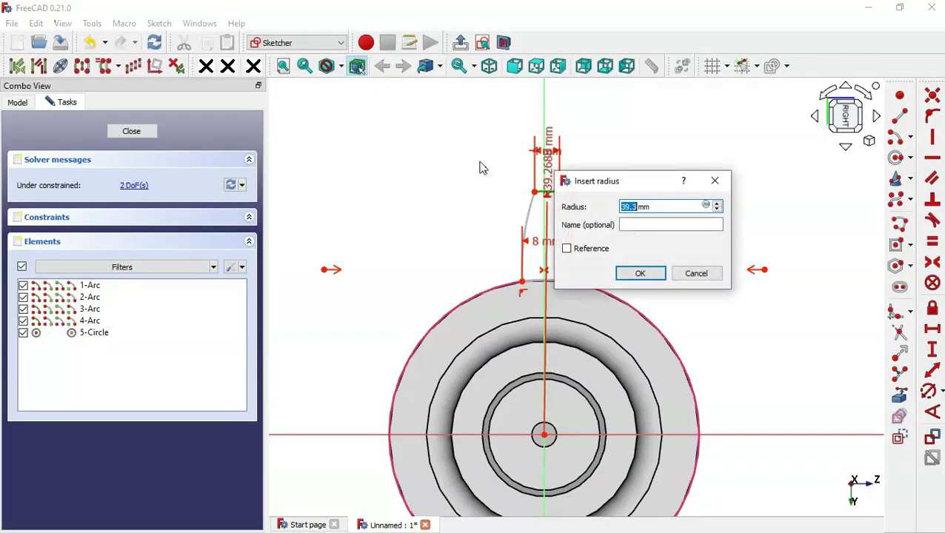
type("60/2")
key("Return")
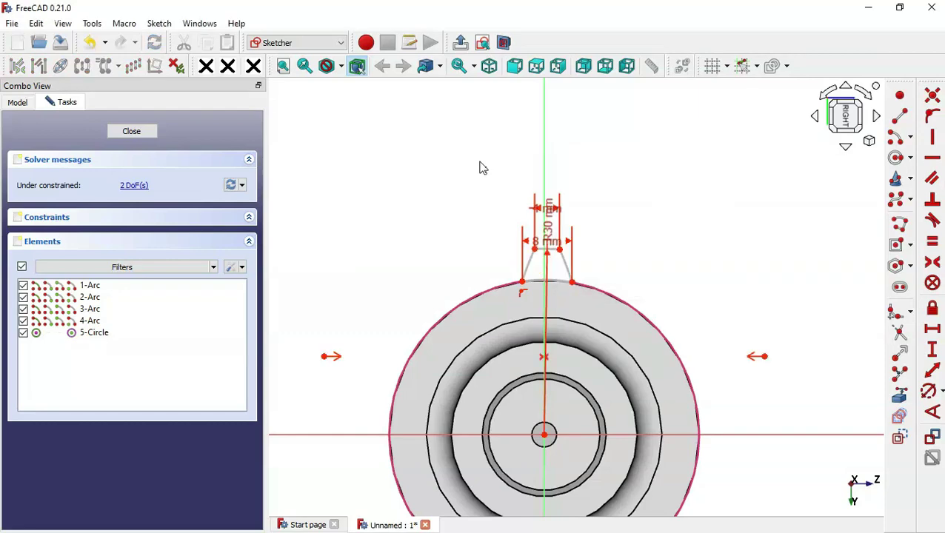
left_click(565, 264)
key("alt+Tab")
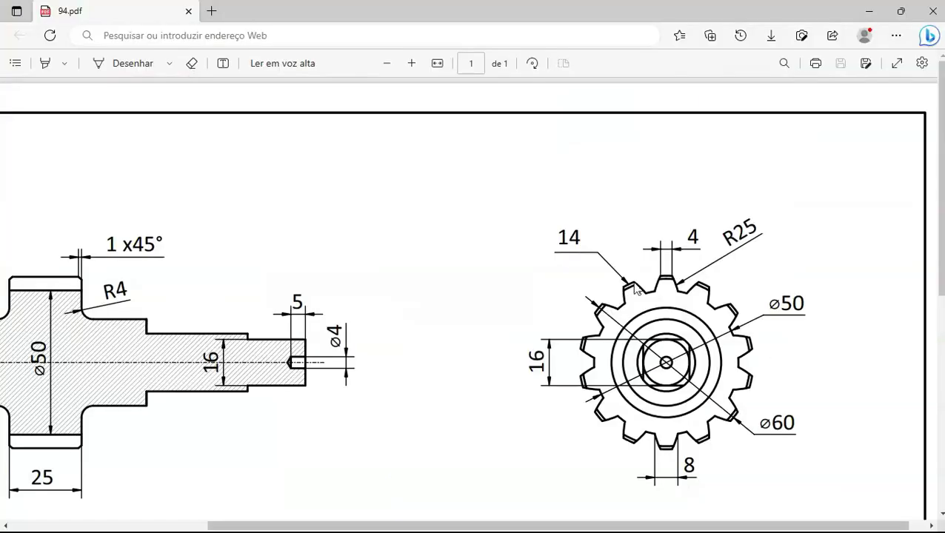
key("alt+Tab")
type("8")
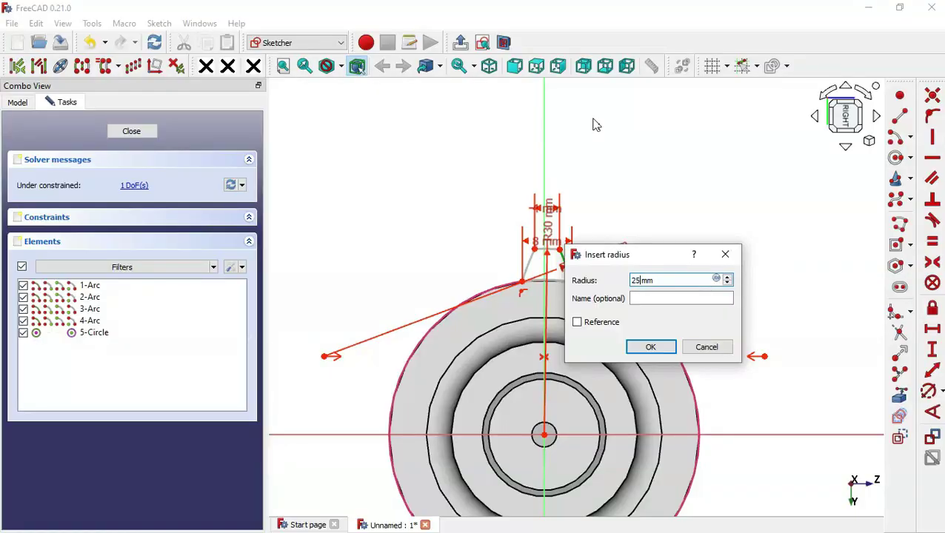
key("Return")
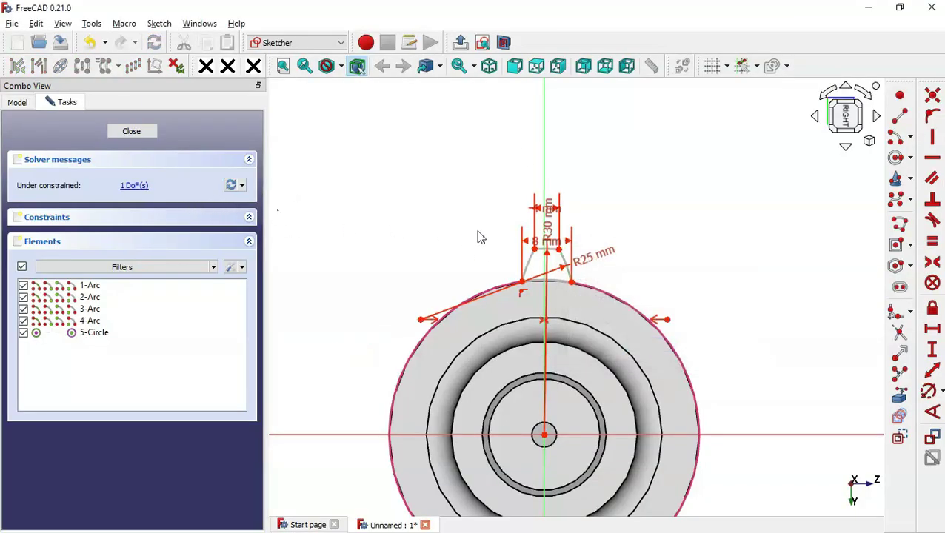
Step: Level the tooth's base corners horizontally to fully constrain the sketch, then close it
scroll(480, 237, "up", 2)
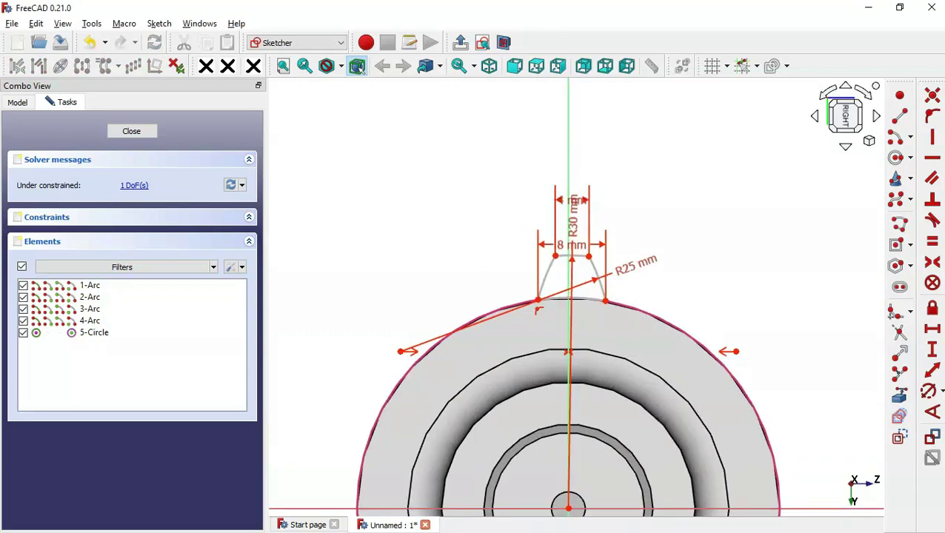
left_click(932, 262)
left_click(605, 301)
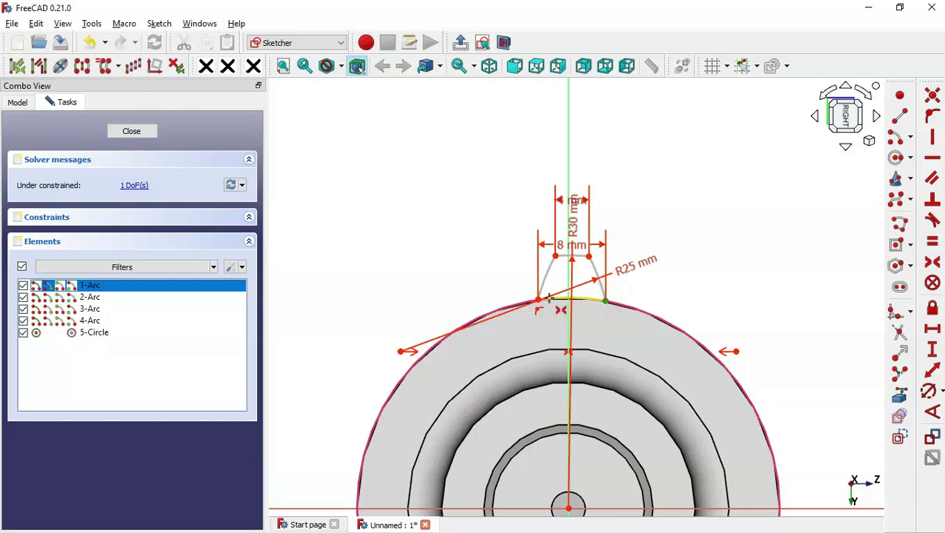
left_click(538, 304)
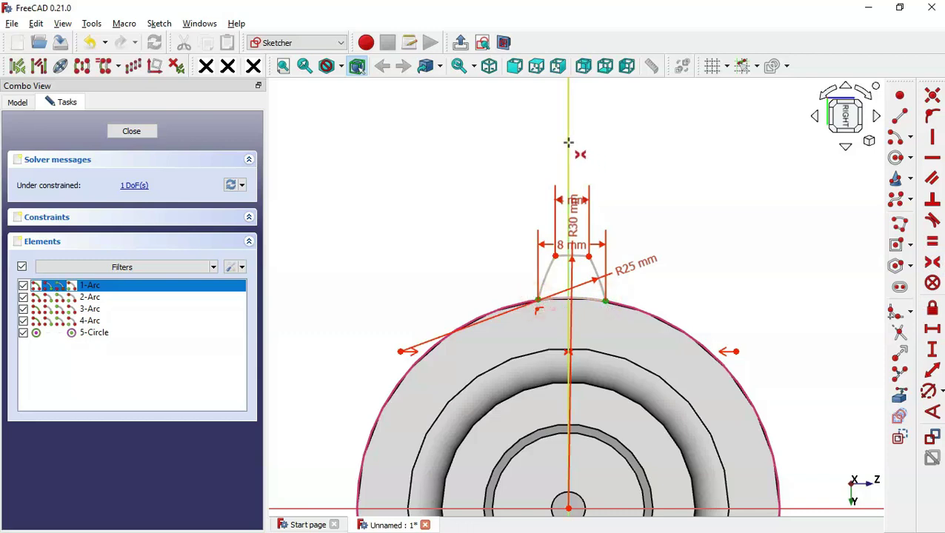
left_click(569, 146)
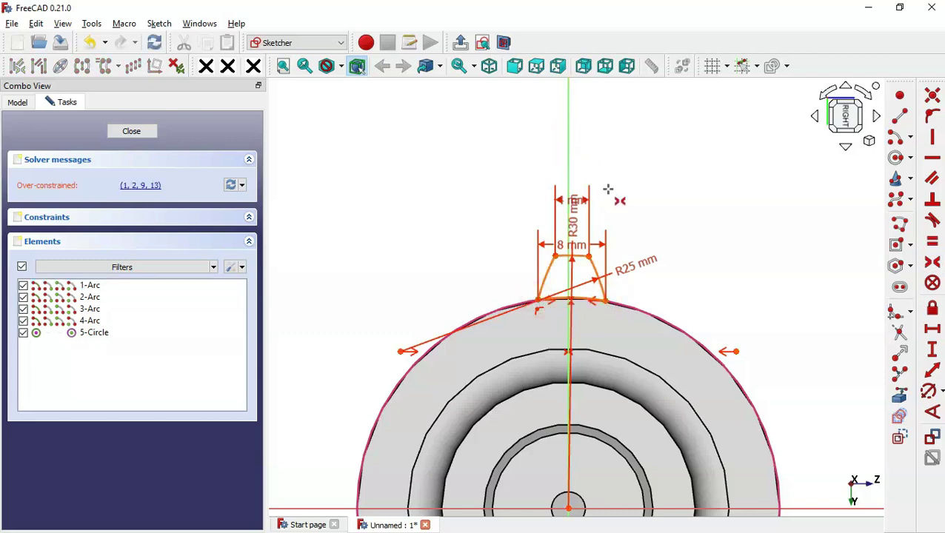
key("ctrl+z")
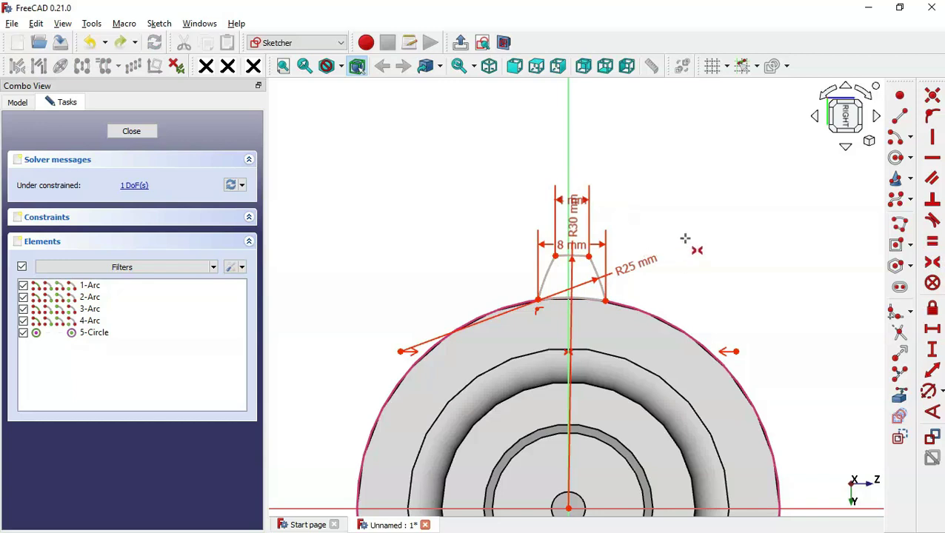
left_click(934, 160)
left_click(538, 300)
left_click(604, 298)
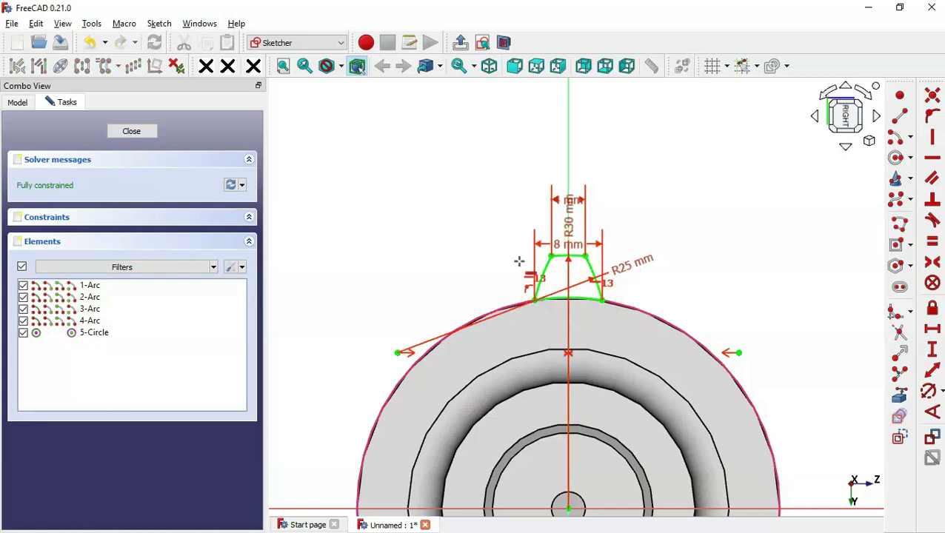
left_click(462, 43)
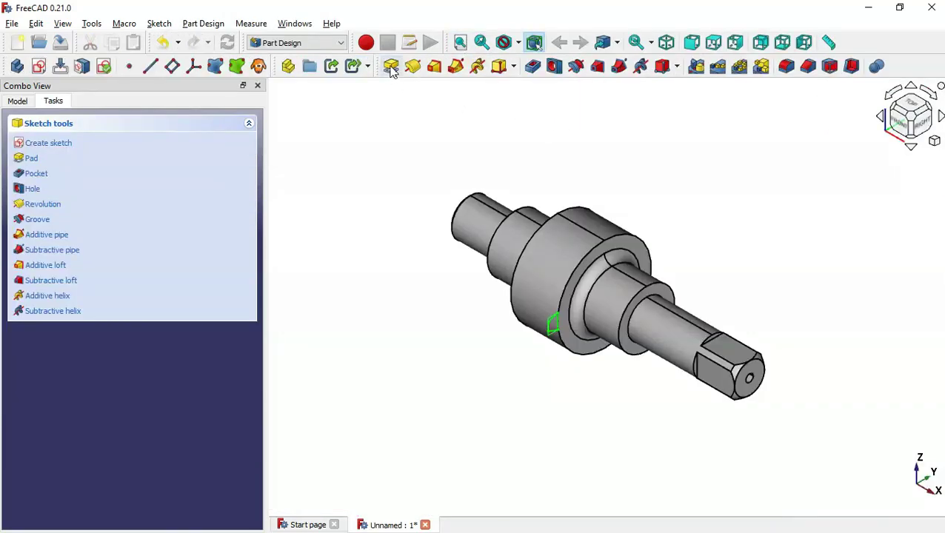
Step: Pad the tooth sketch 25 mm in the reversed direction along the collar
left_click(391, 67)
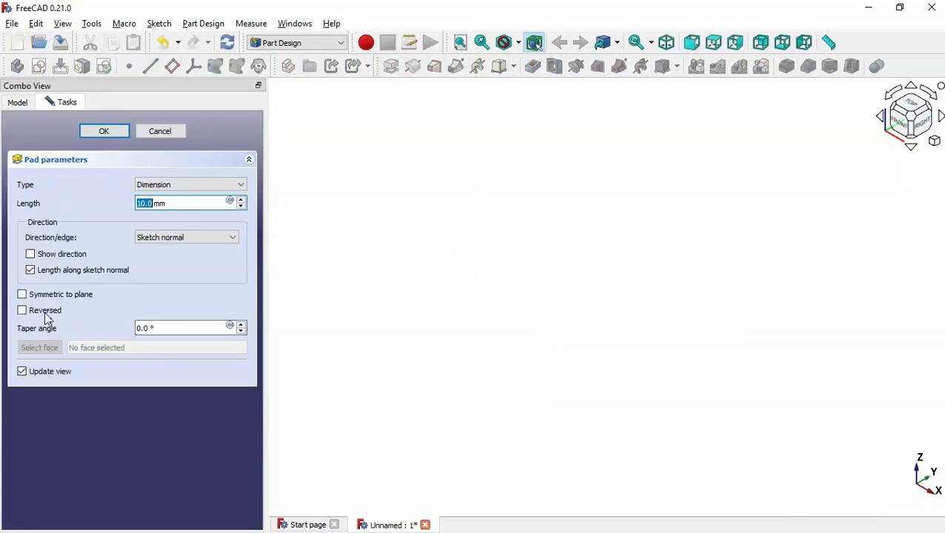
left_click(23, 311)
left_click_drag(195, 202, 132, 204)
key("alt+Tab")
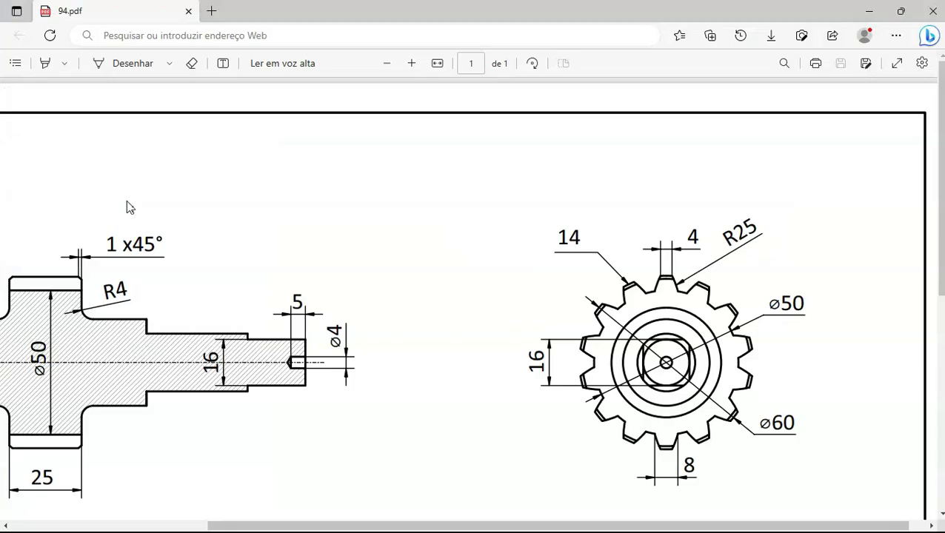
scroll(386, 211, "down", 5)
scroll(369, 201, "up", 1)
scroll(370, 196, "down", 2, "ctrl")
scroll(368, 197, "up", 1, "ctrl")
scroll(368, 196, "down", 1, "ctrl")
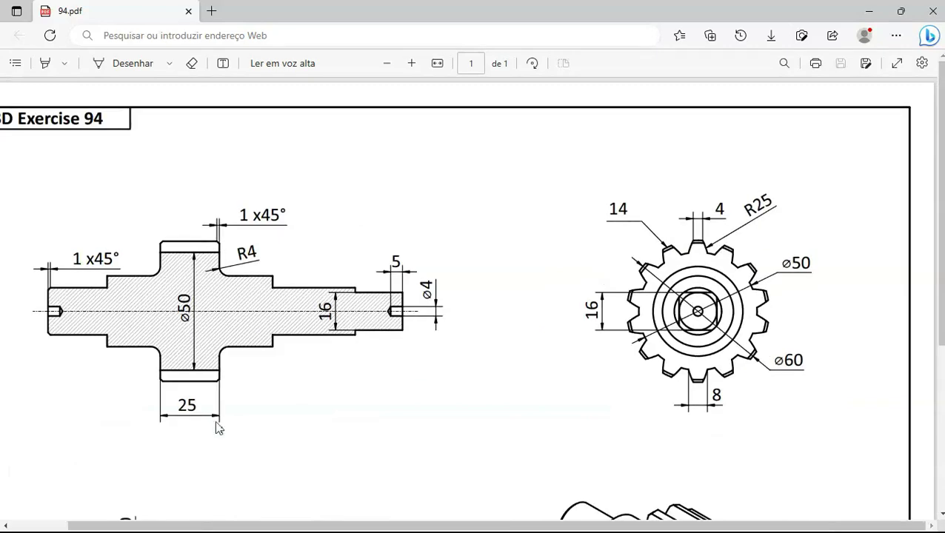
key("alt+Tab")
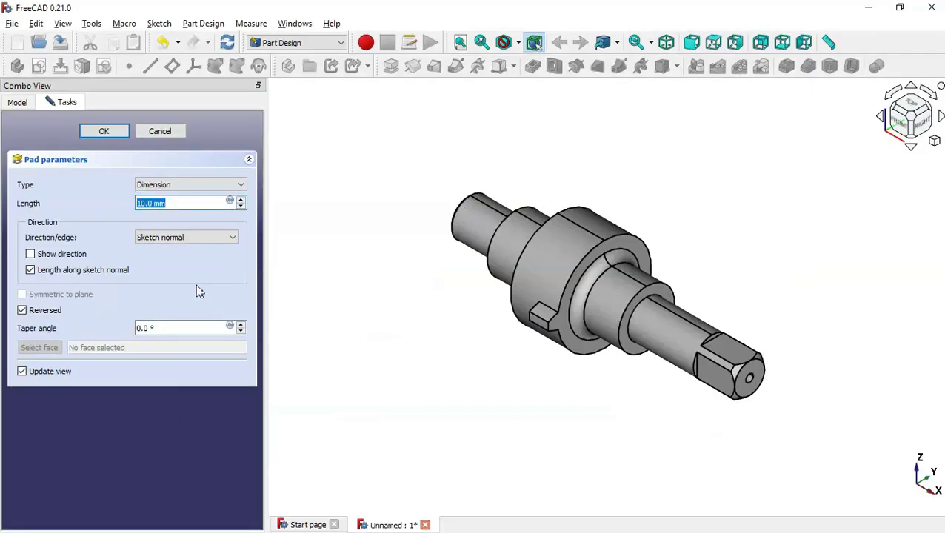
type("25")
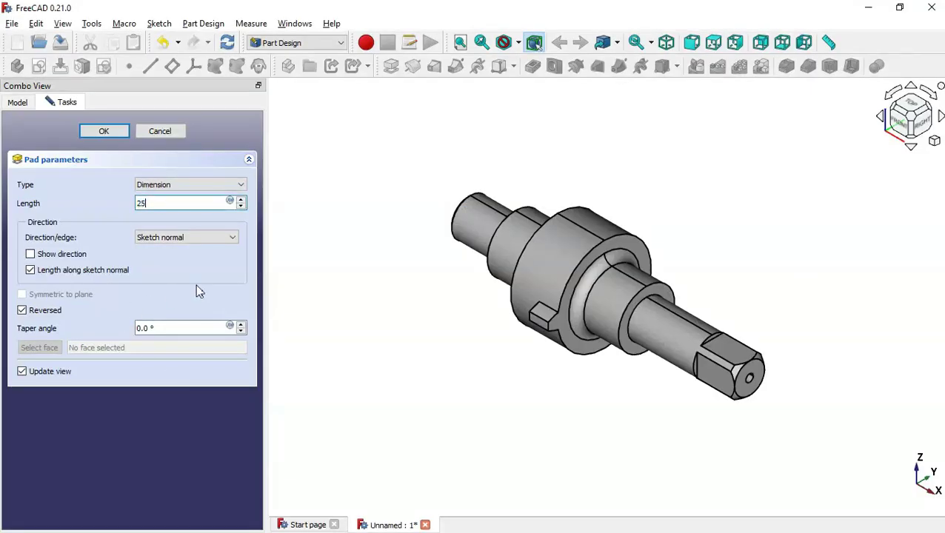
left_click(104, 132)
scroll(549, 280, "up", 2)
key("alt+Tab")
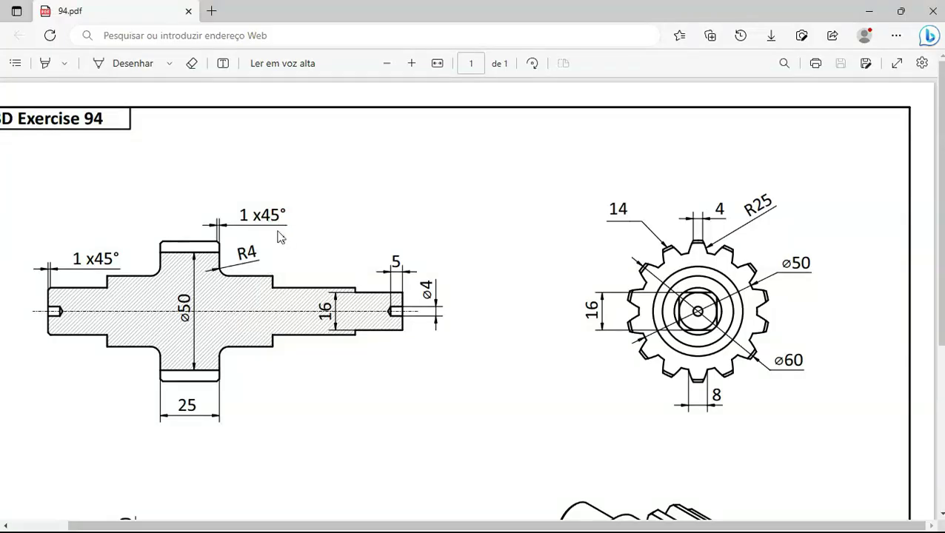
key("alt+Tab")
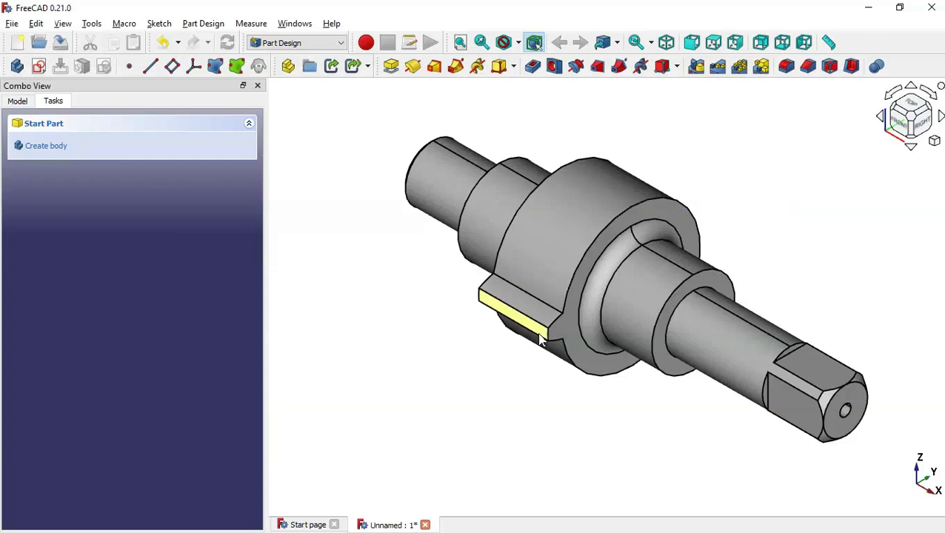
Step: Chamfer the first tooth's two outer vertical edges at 1.0 mm equal distance
scroll(541, 342, "up", 1)
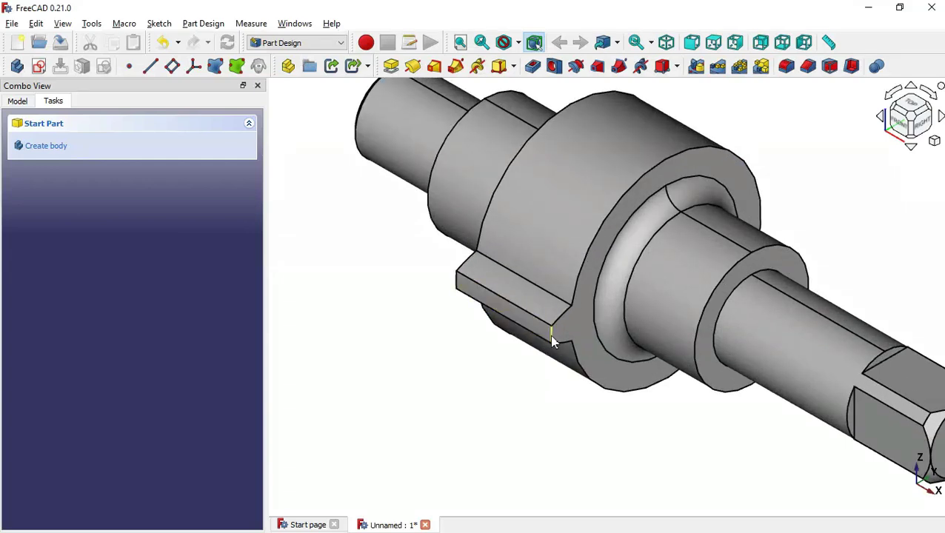
left_click(549, 334)
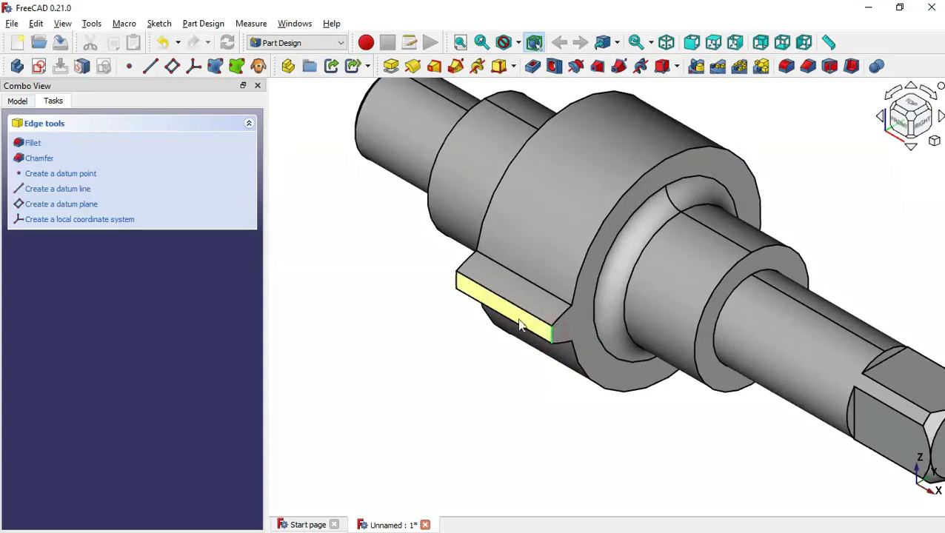
left_click(454, 280, "ctrl")
left_click(808, 66)
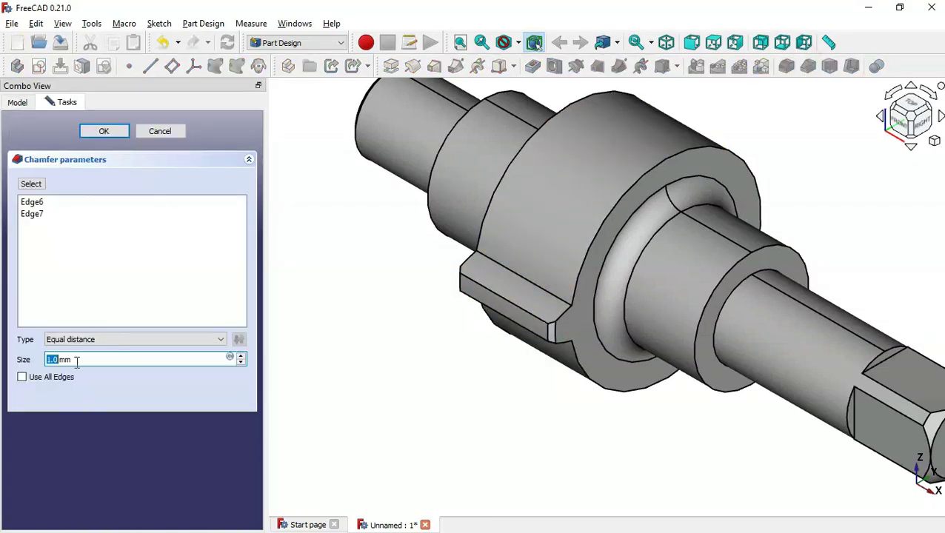
left_click(103, 135)
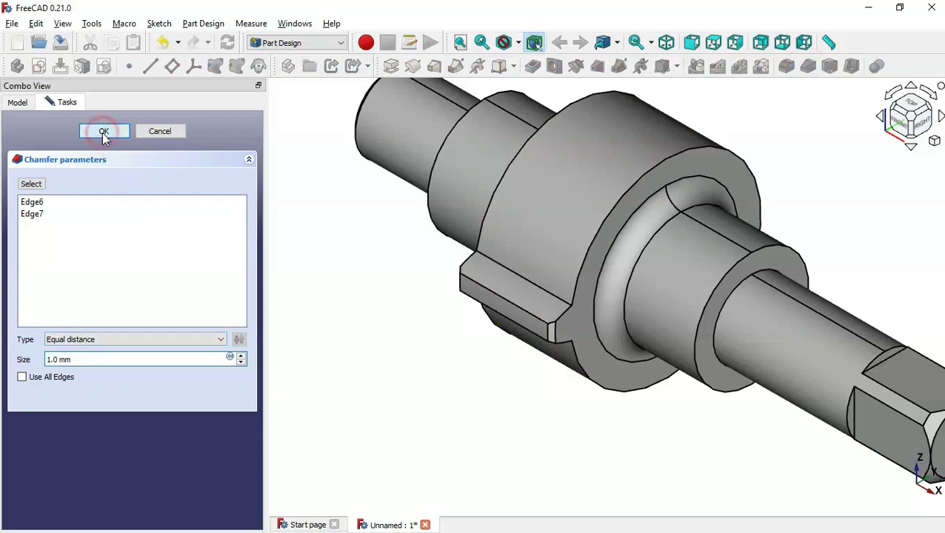
key("alt+Tab")
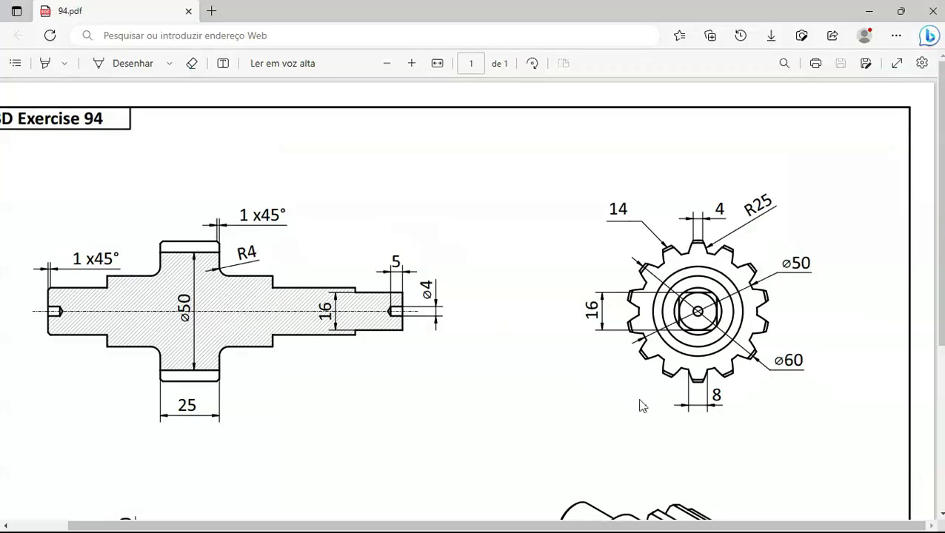
key("alt+Tab")
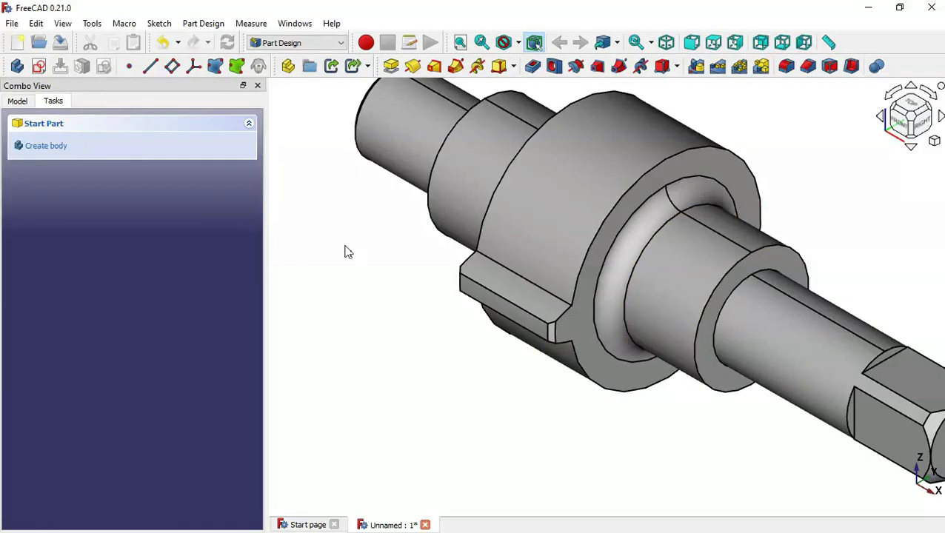
Step: Polar-pattern Pad and Chamfer002 with 14 occurrences over 360° around the shaft
left_click(15, 103)
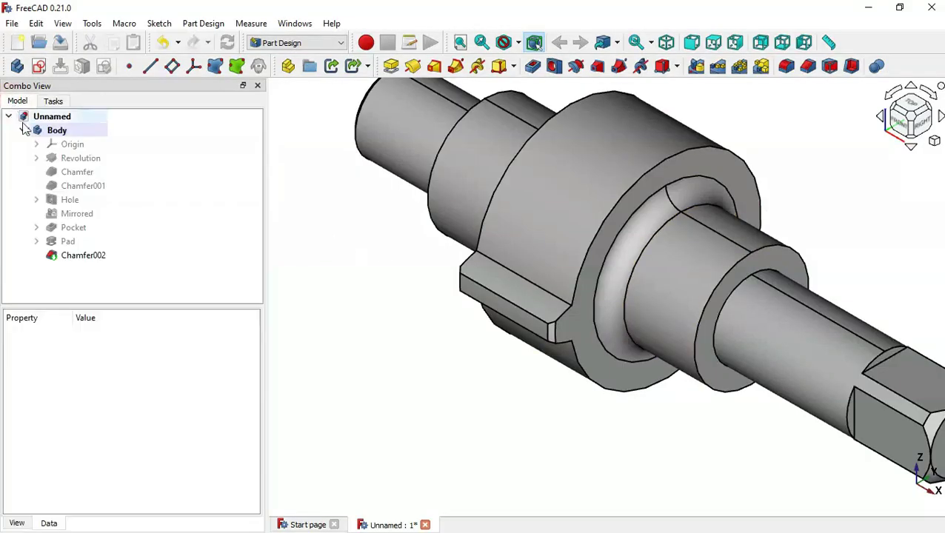
left_click(68, 242)
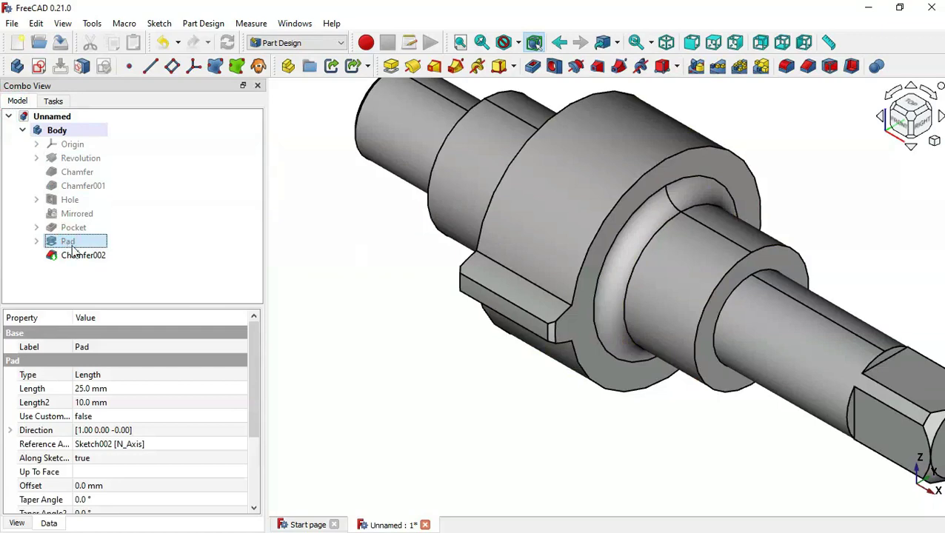
left_click(88, 256, "ctrl")
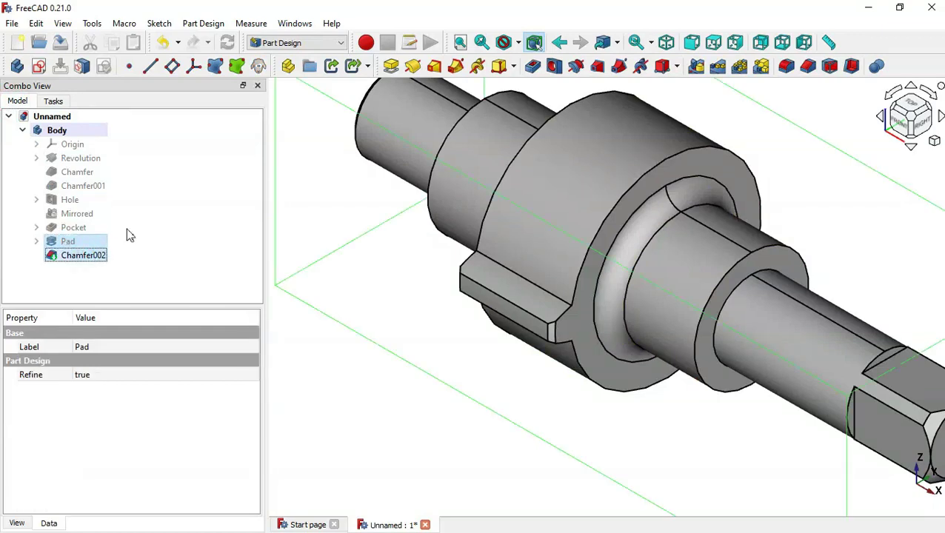
left_click(740, 67)
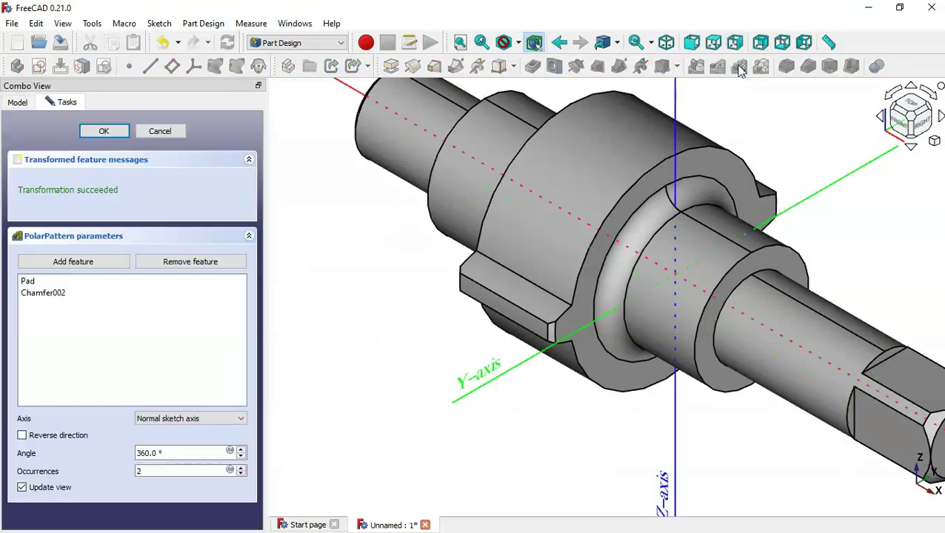
scroll(696, 263, "down", 2)
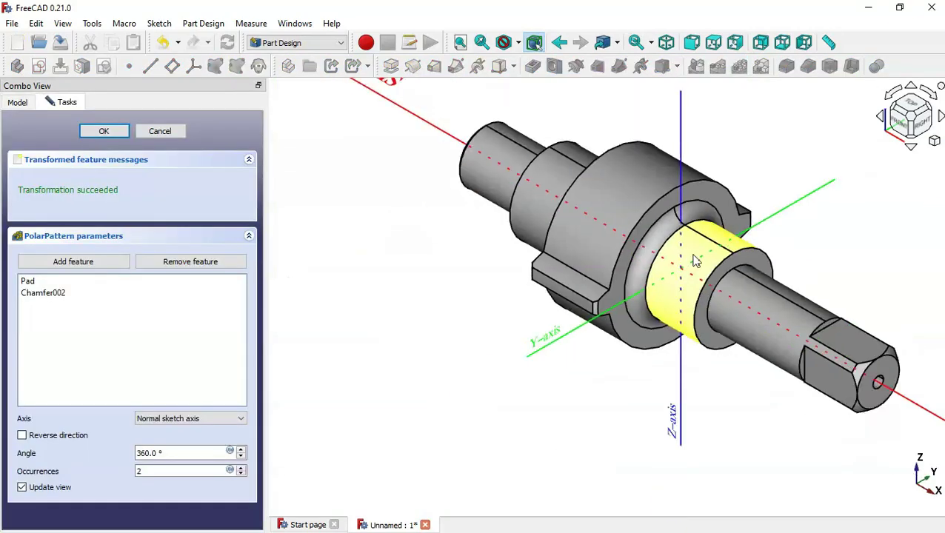
double_click(174, 472)
key("alt+Tab")
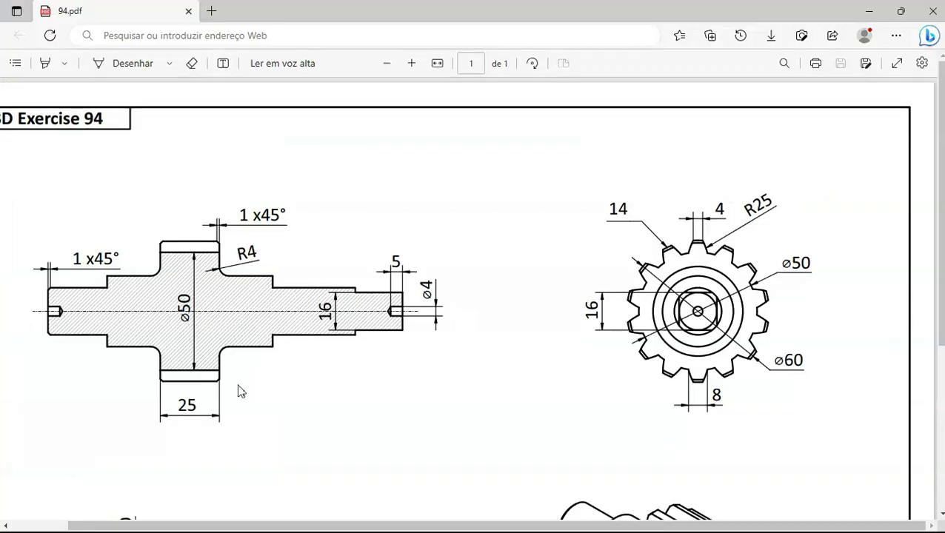
key("alt+Tab")
type("14")
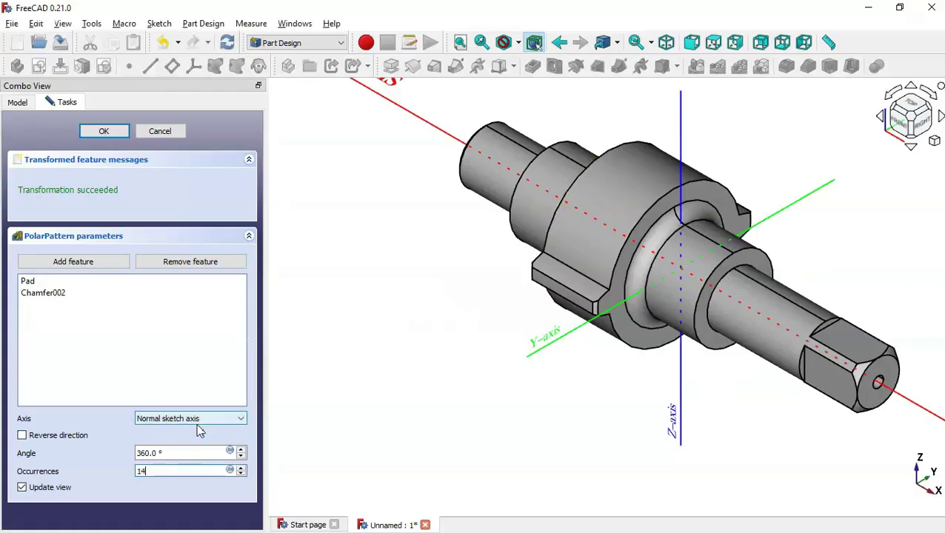
left_click(113, 132)
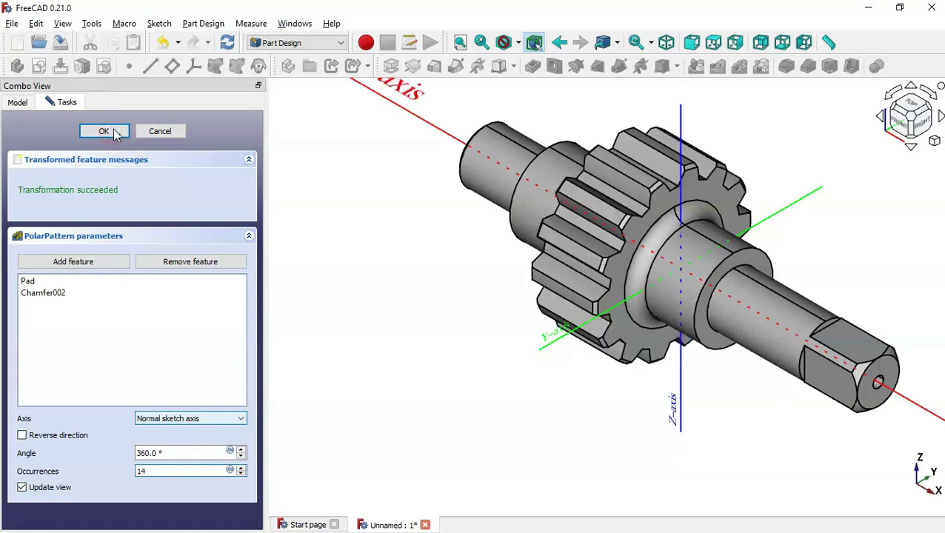
left_click_drag(487, 344, 467, 370)
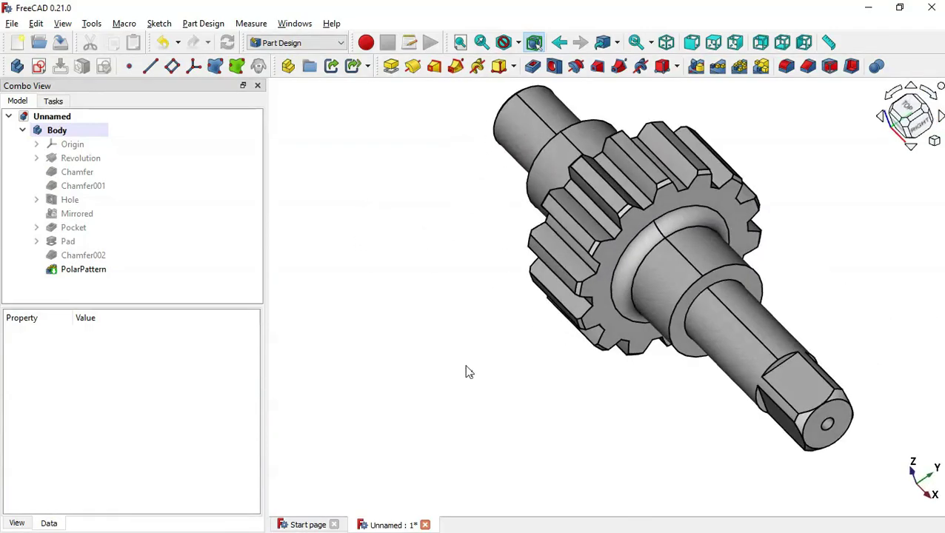
scroll(467, 370, "down", 2)
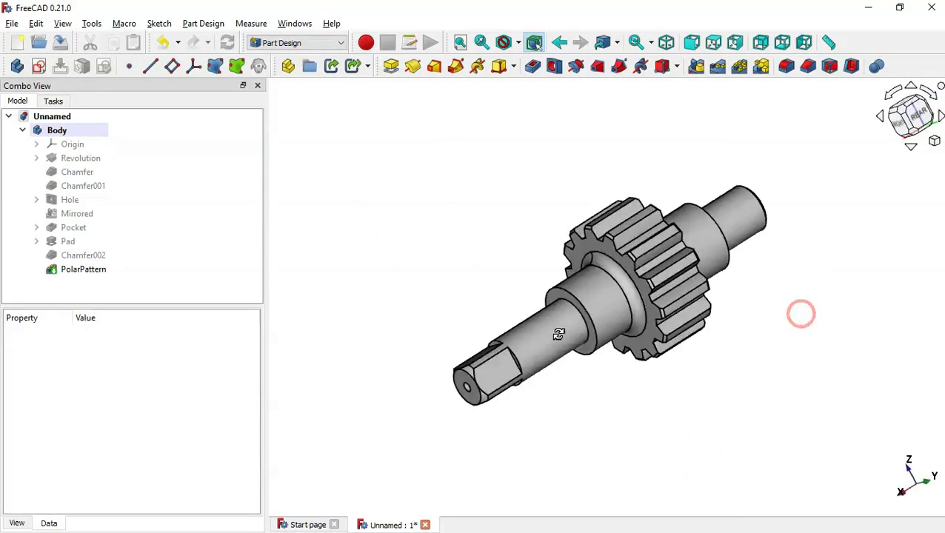